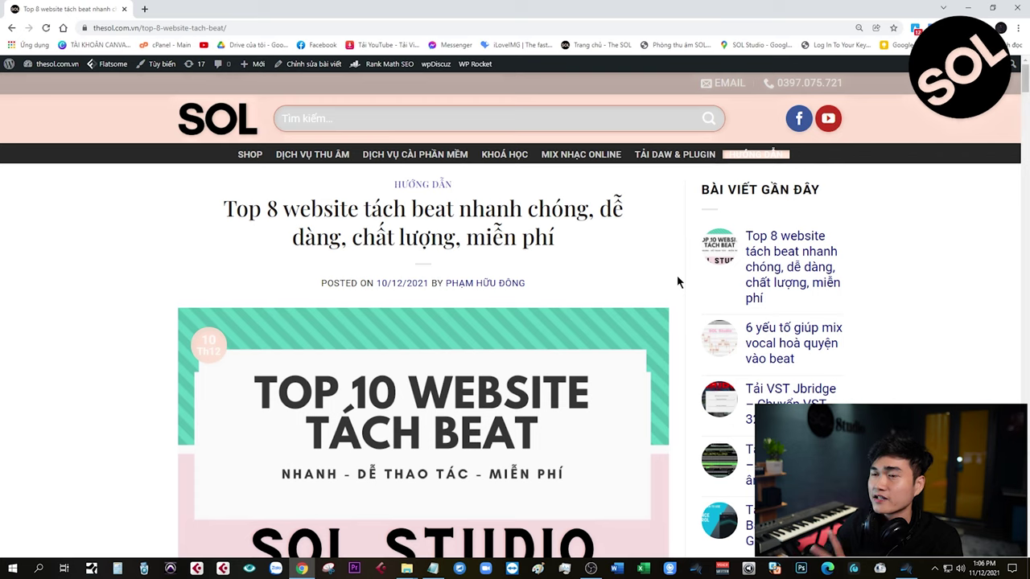
Look through the beat-separation article from its table of contents to the first listed website
scroll(677, 276, "down", 7)
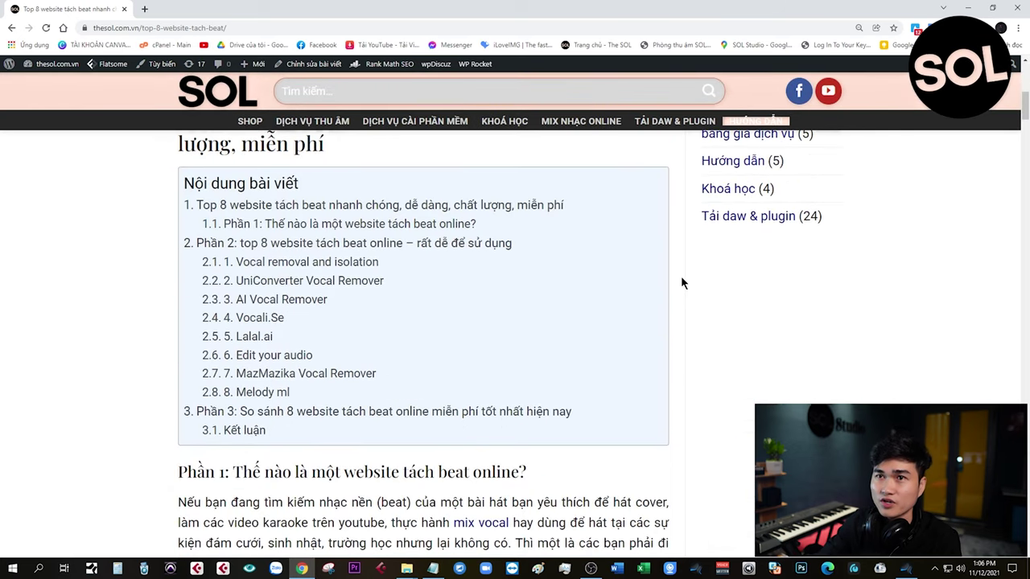
scroll(680, 280, "up", 7)
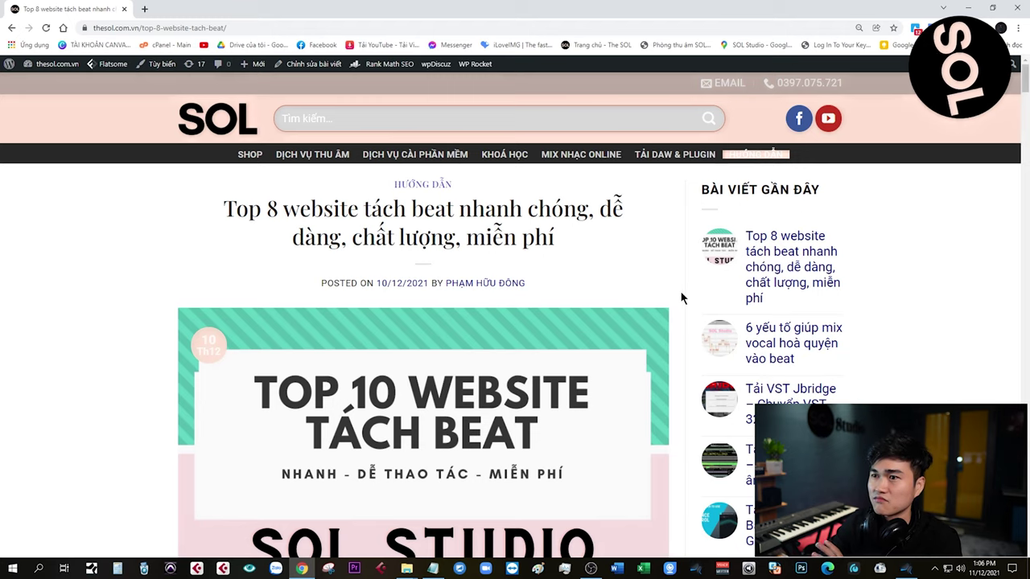
scroll(680, 297, "down", 10)
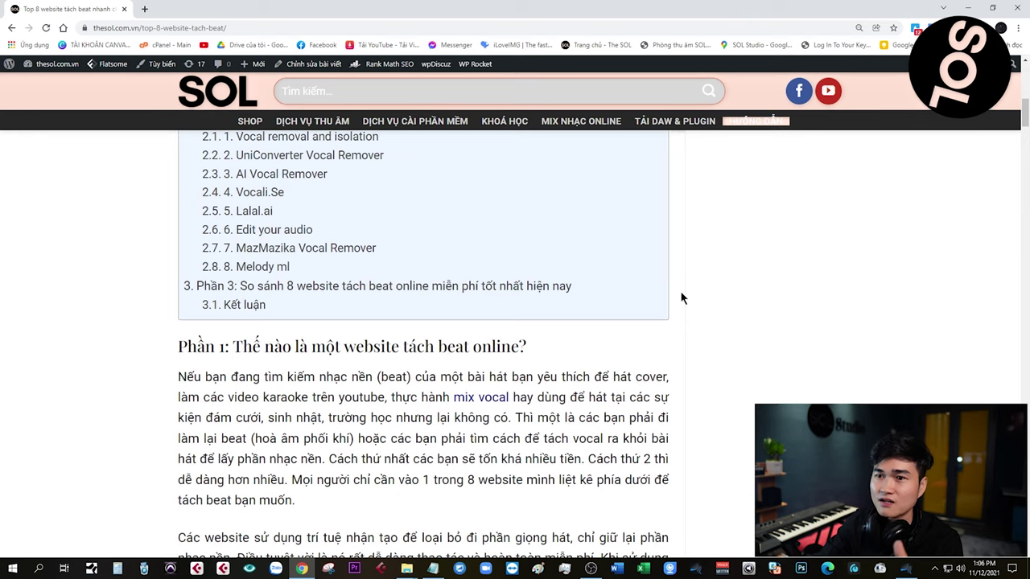
scroll(681, 297, "down", 6)
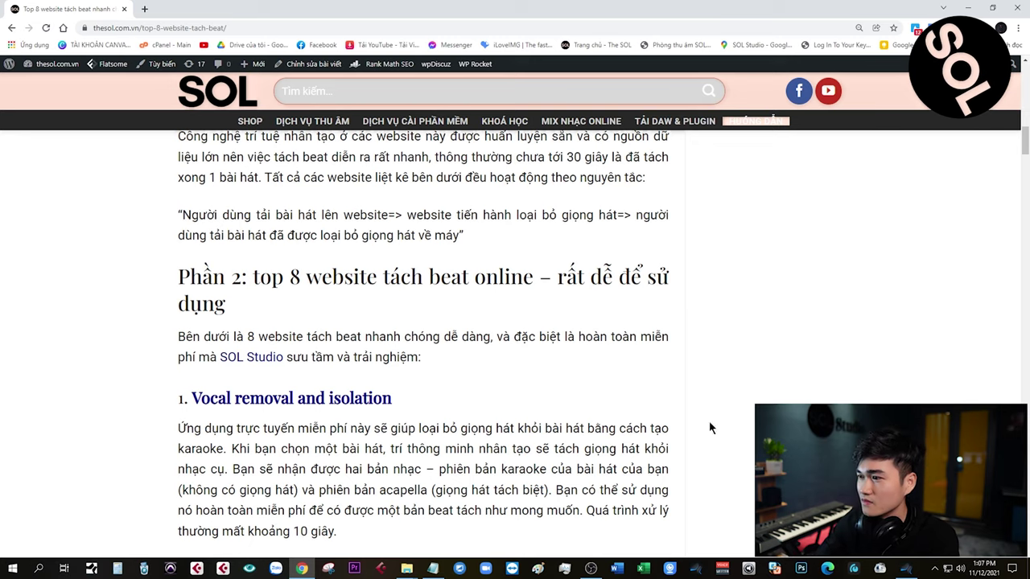
Switch to the Studio One song, hide the mixer and look over the original and separated beat tracks
left_click(902, 567)
scroll(613, 207, "down", 3)
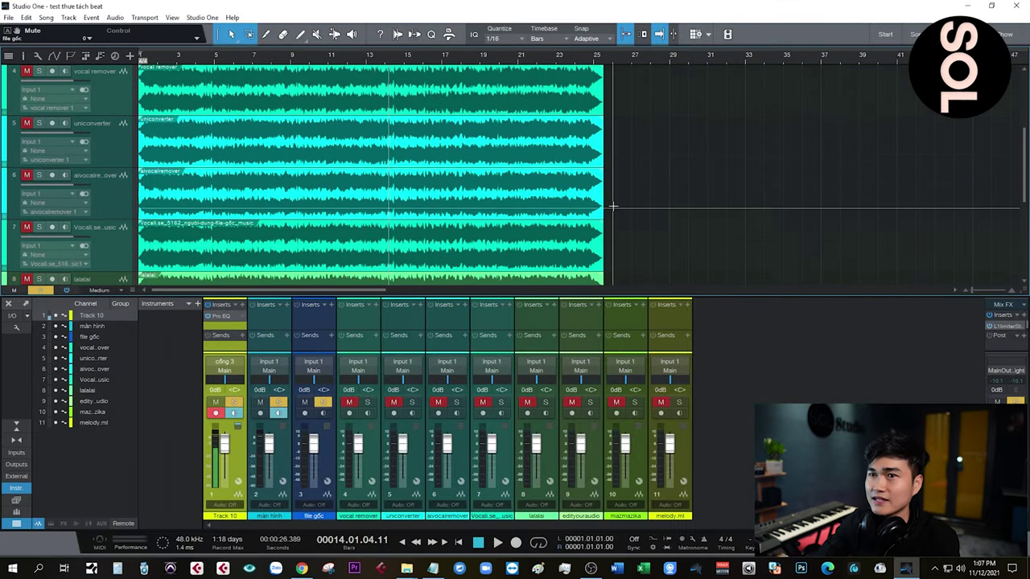
key("F3")
scroll(266, 155, "up", 4)
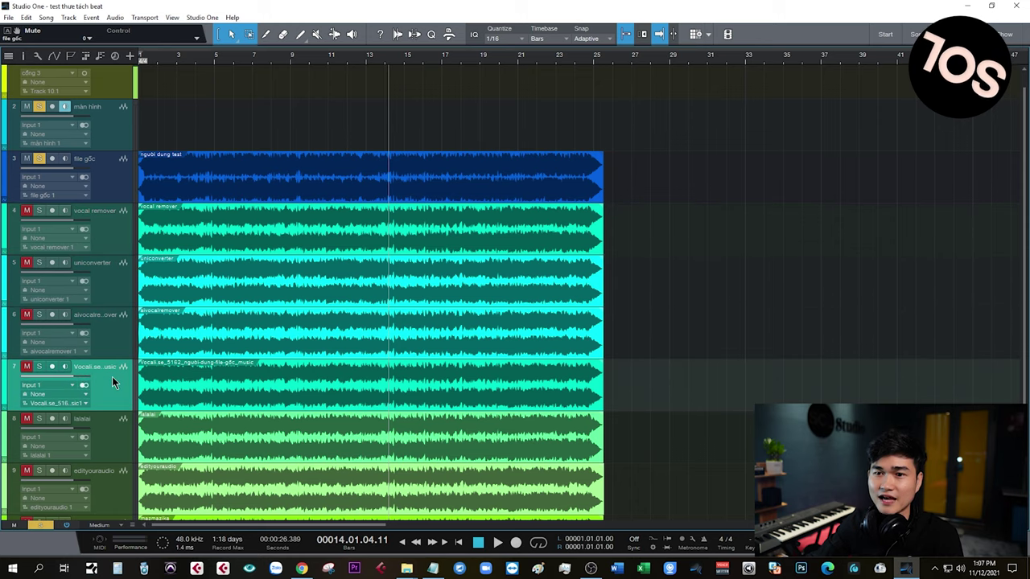
scroll(112, 376, "down", 2)
scroll(417, 376, "down", 1)
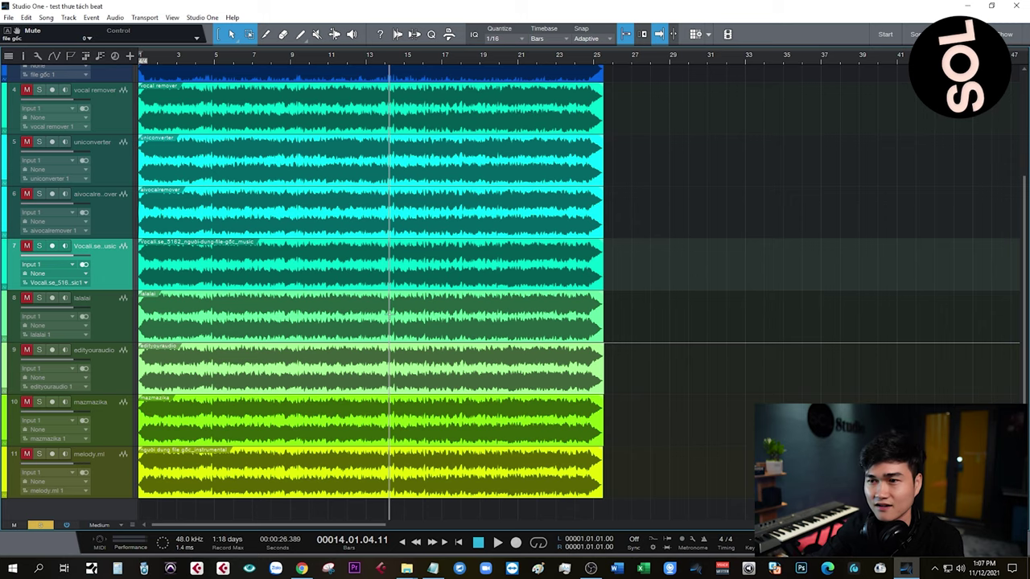
scroll(158, 66, "up", 2)
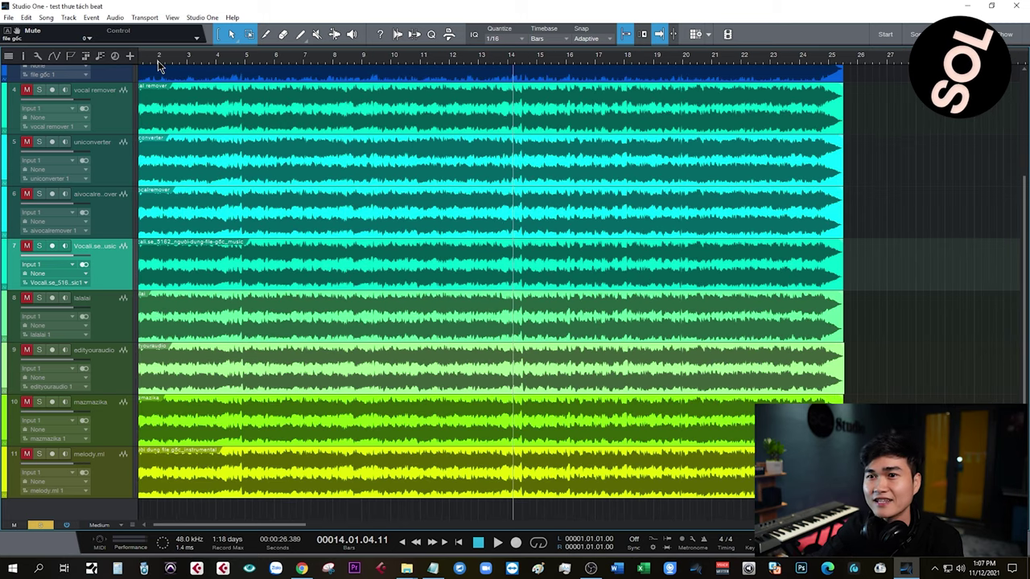
key("z")
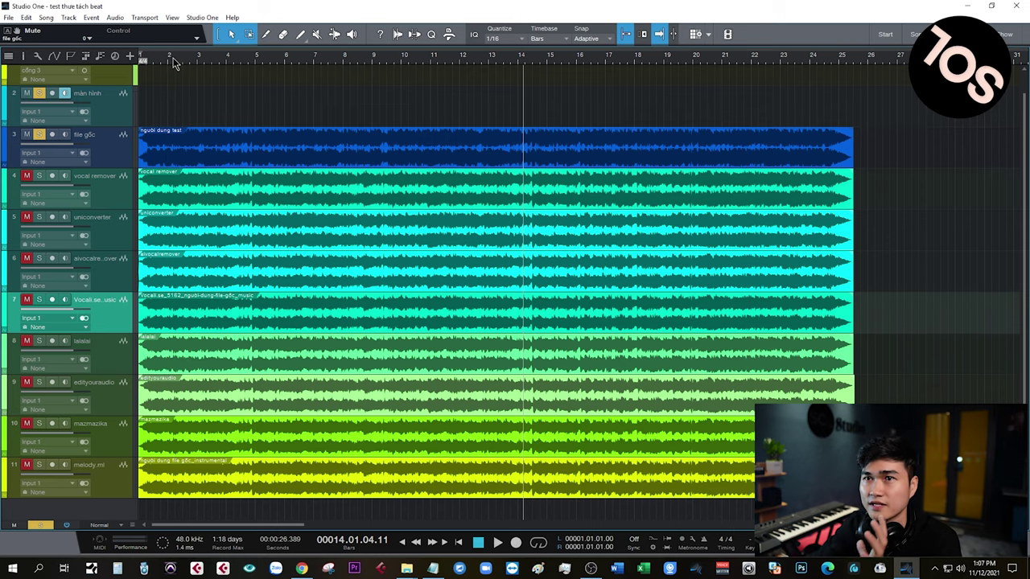
key("e")
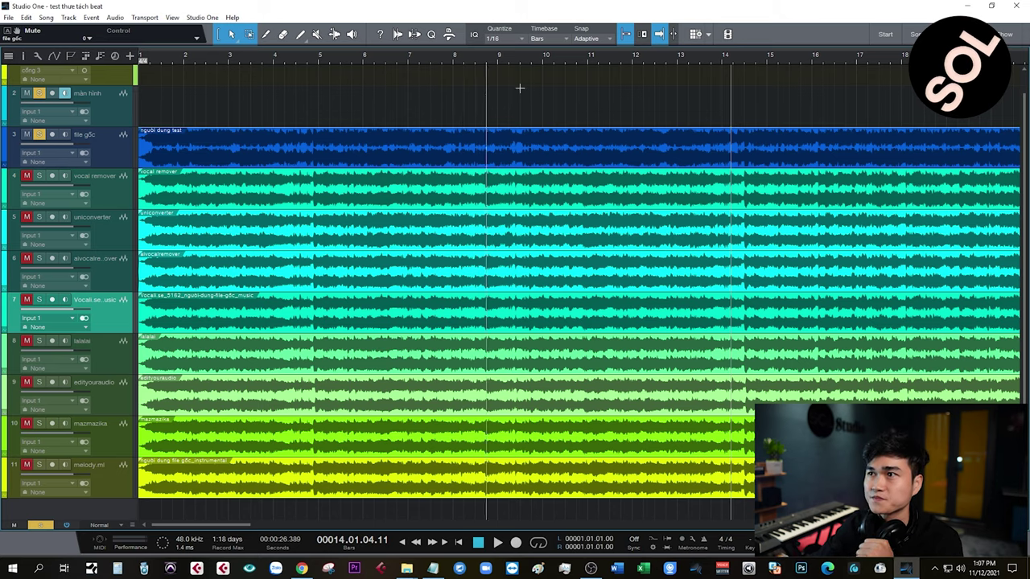
Restore the Studio One window to a smaller size and place it over the web article with its transport controls visible
left_click_drag(833, 19, 856, 35)
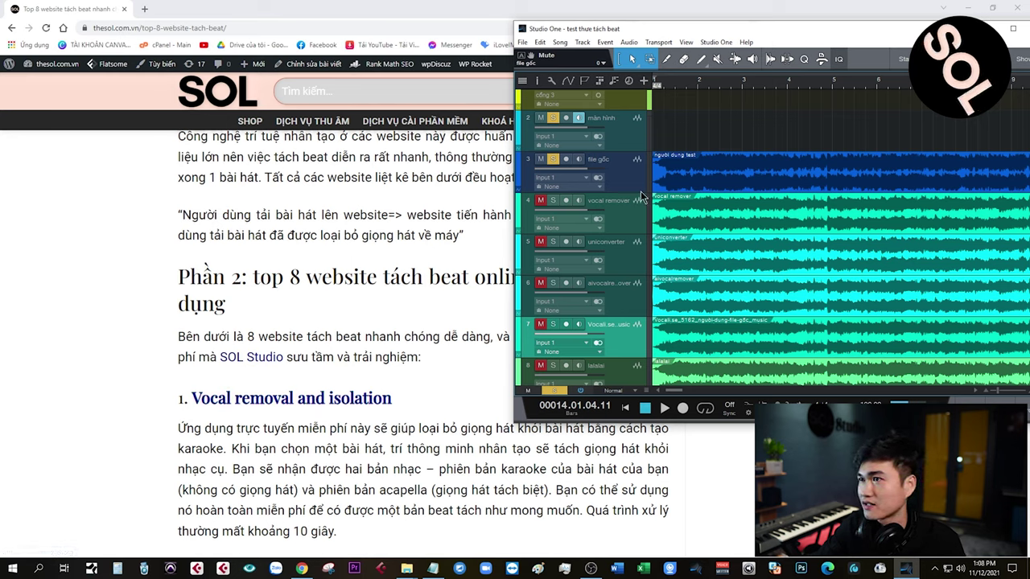
left_click(728, 82)
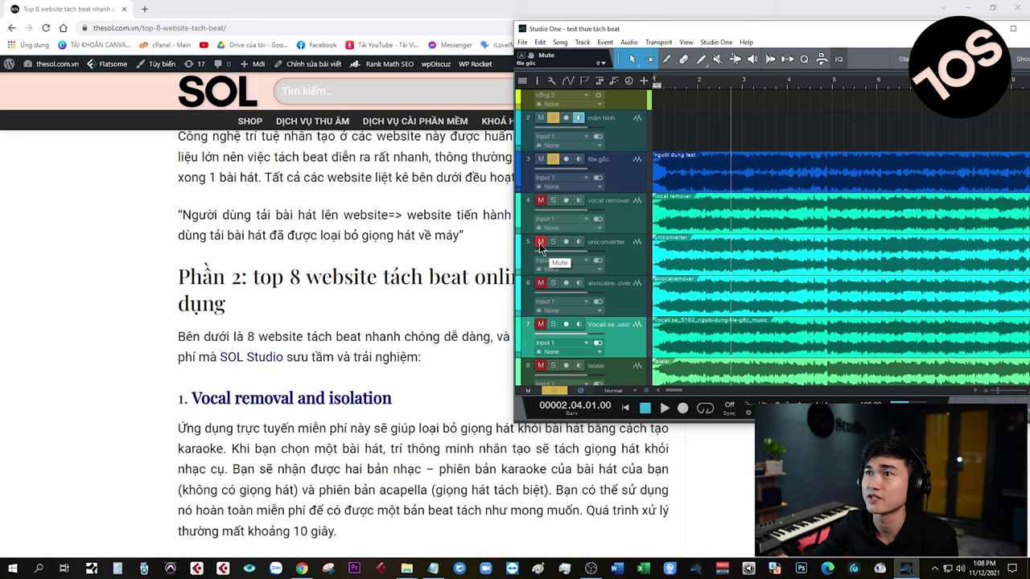
scroll(531, 275, "up", 1)
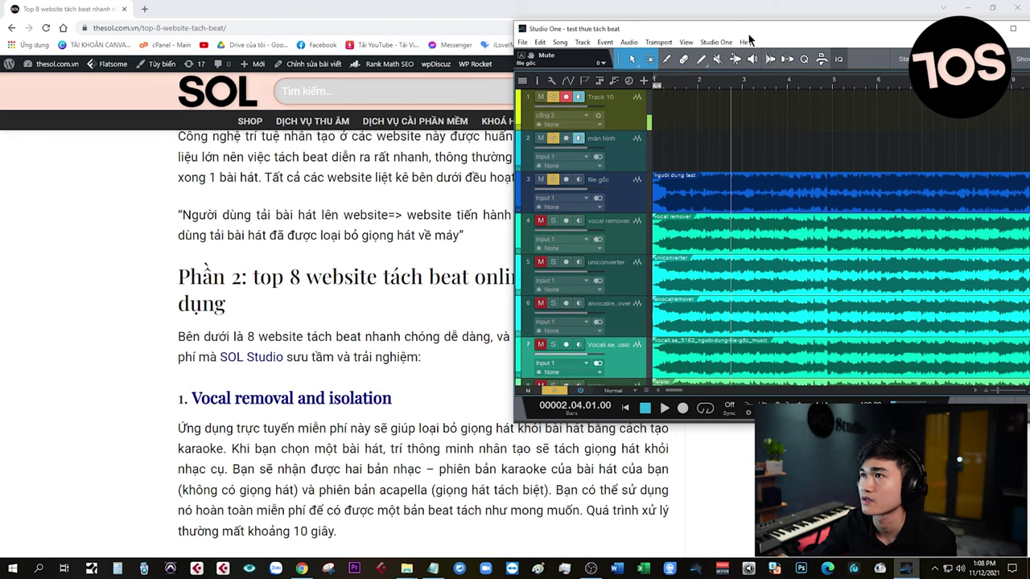
left_click_drag(753, 30, 606, 34)
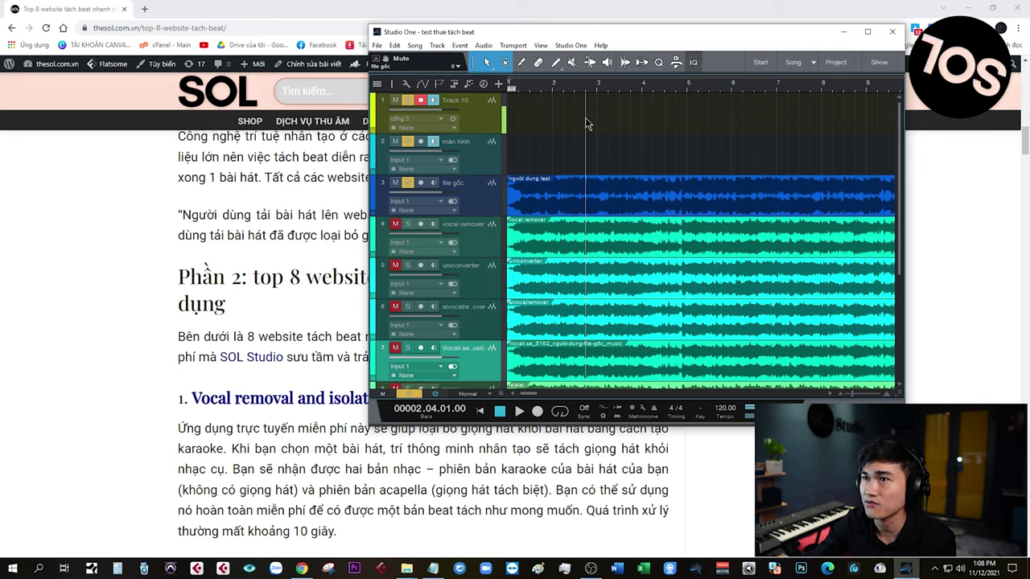
Play the original "file gốc" track from around bar 2 and widen the Studio One window to show more of the timeline
left_click(563, 87)
key("space")
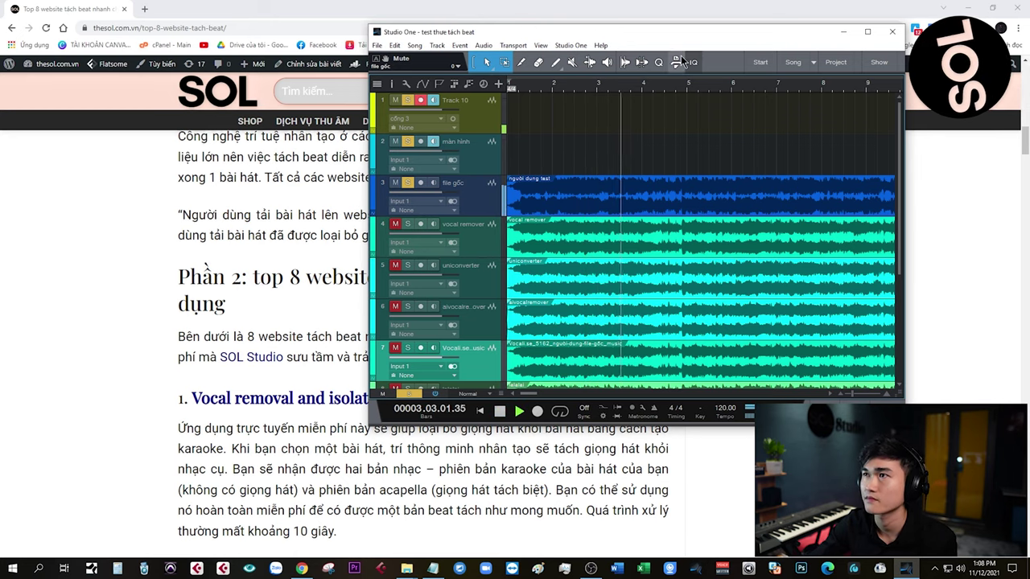
left_click_drag(676, 32, 578, 34)
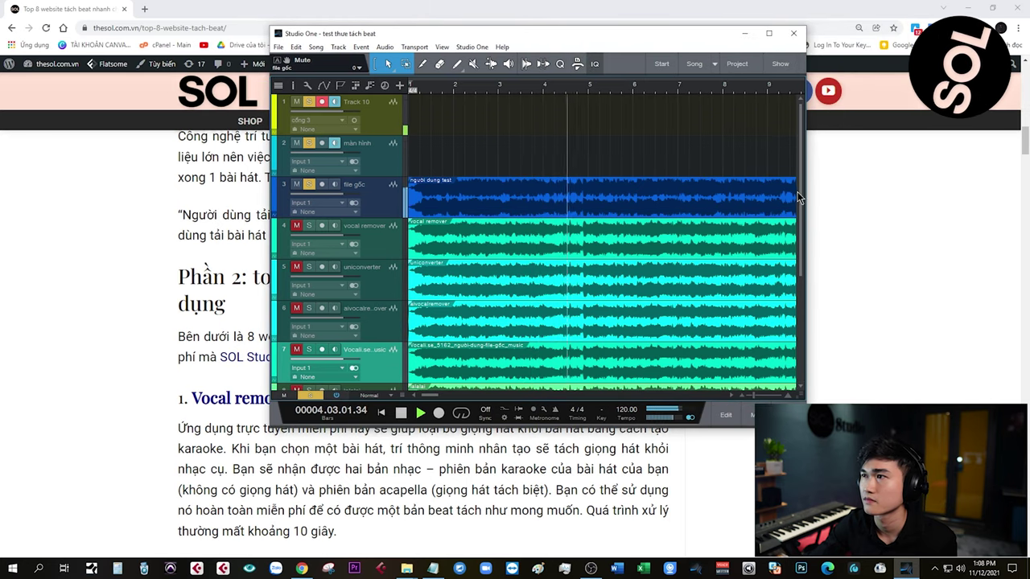
left_click_drag(797, 192, 952, 191)
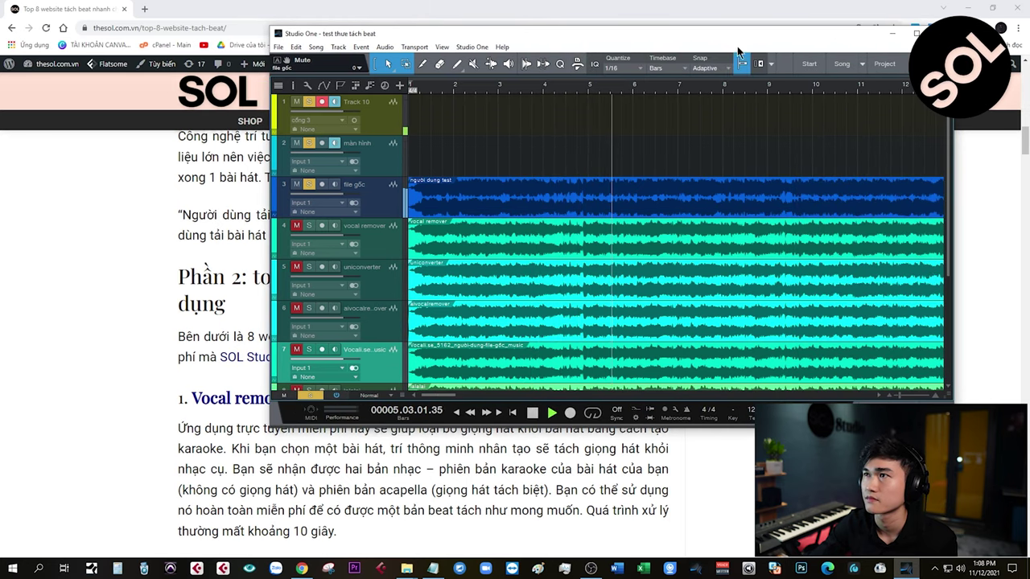
left_click_drag(737, 46, 683, 54)
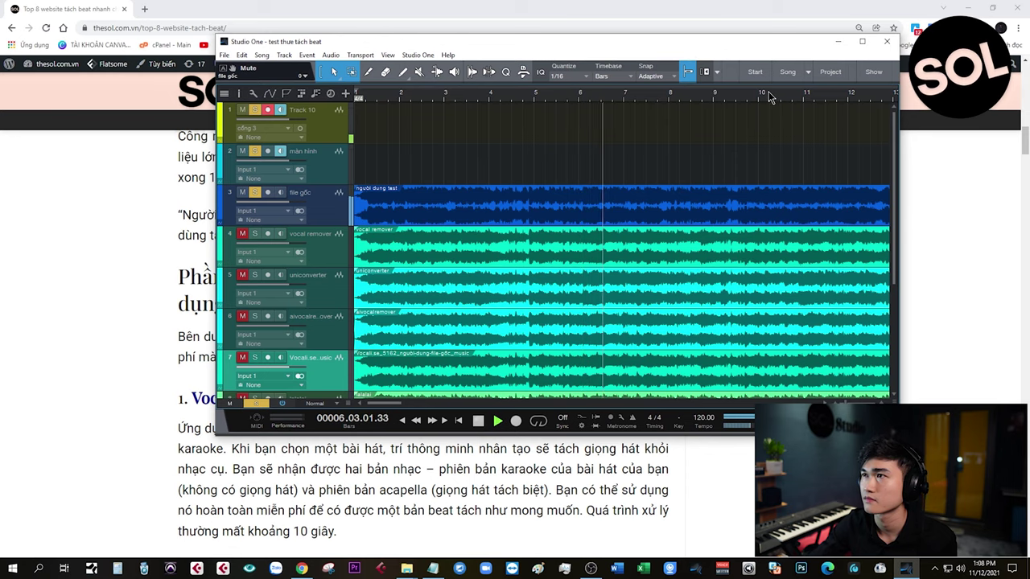
key("w")
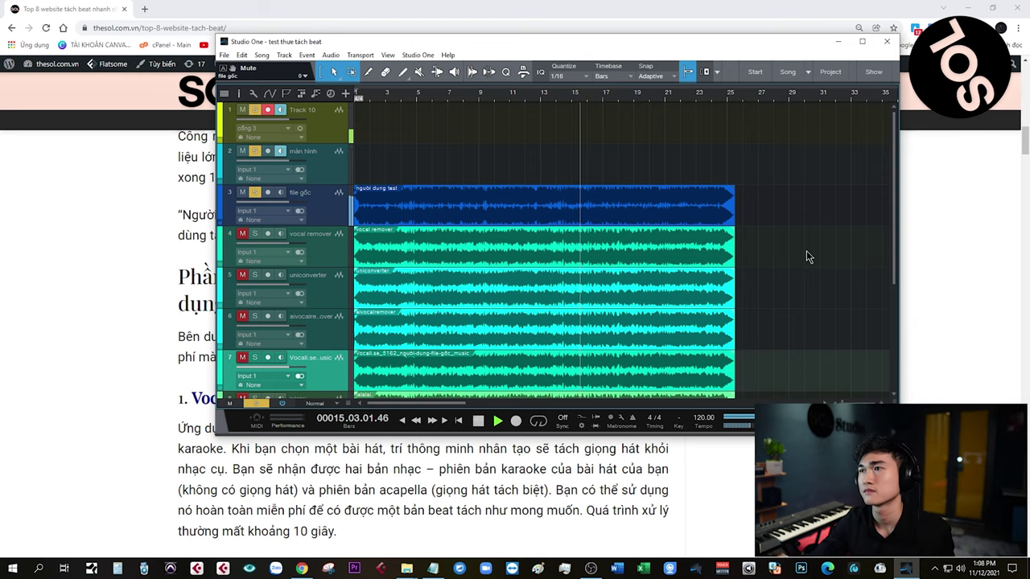
Set the timeline's timebase to Samples and turn on looping, ending with playback stopped
left_click(631, 214)
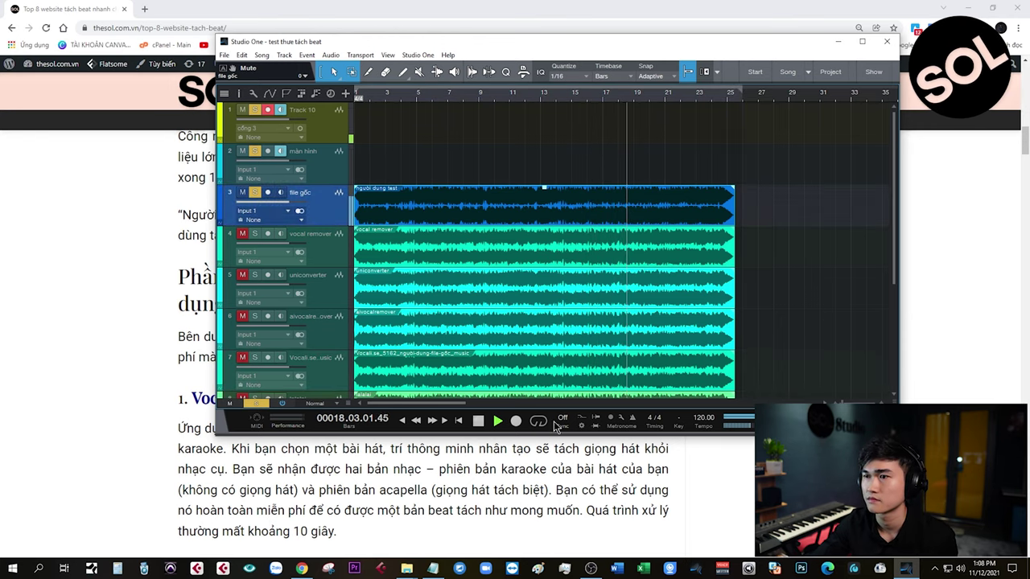
right_click(730, 92)
mouse_move(778, 174)
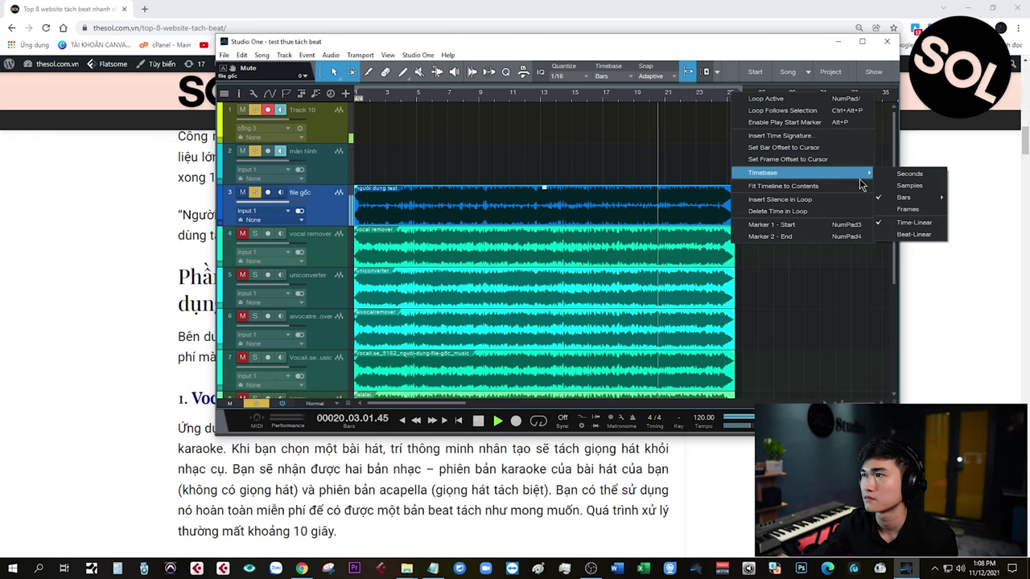
left_click(909, 185)
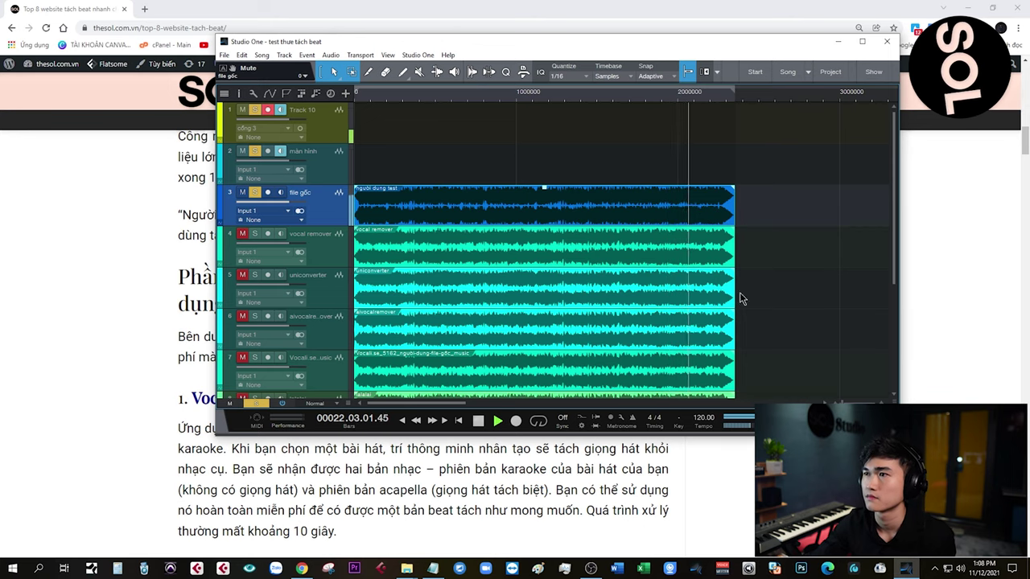
left_click(541, 424)
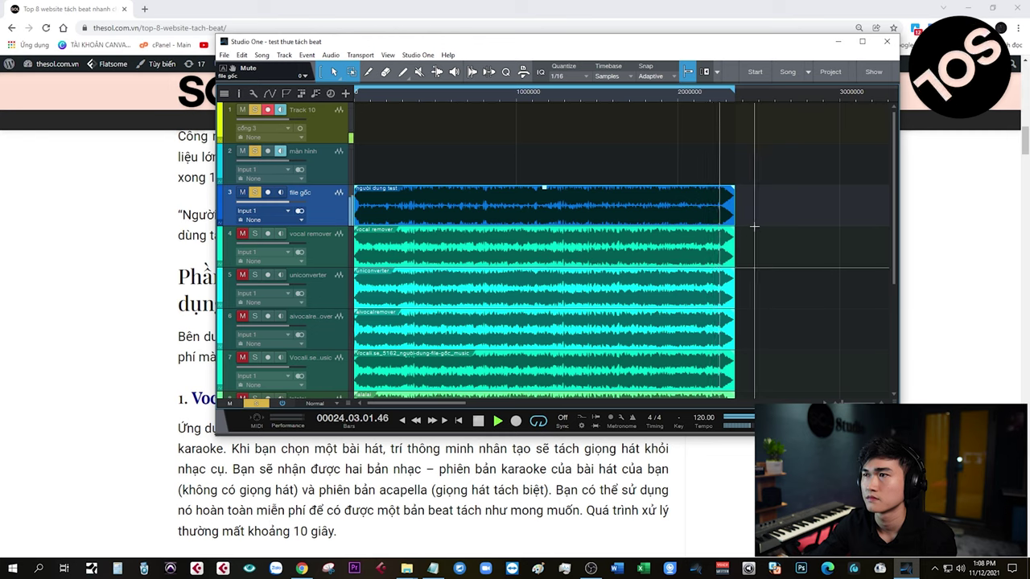
key("space")
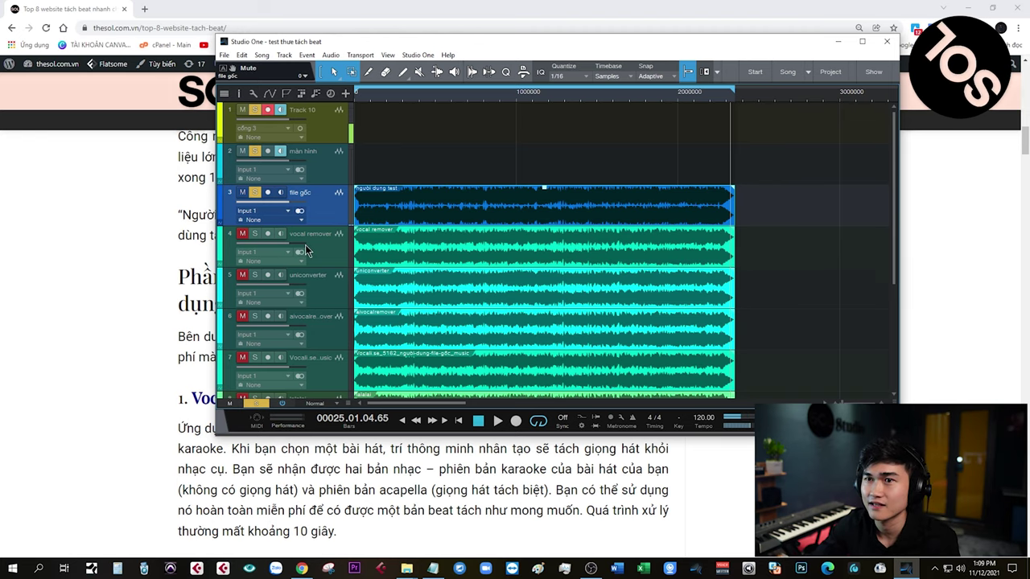
Solo the "vocal remover" track, mute the "file gốc" track and listen to the separated beat from near the start
left_click_drag(446, 45, 506, 90)
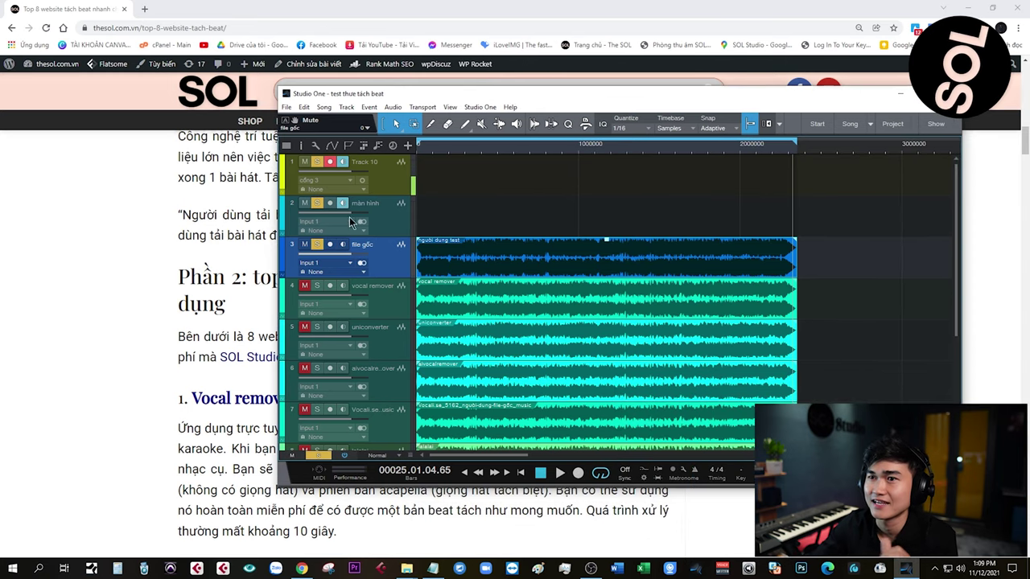
left_click(311, 287)
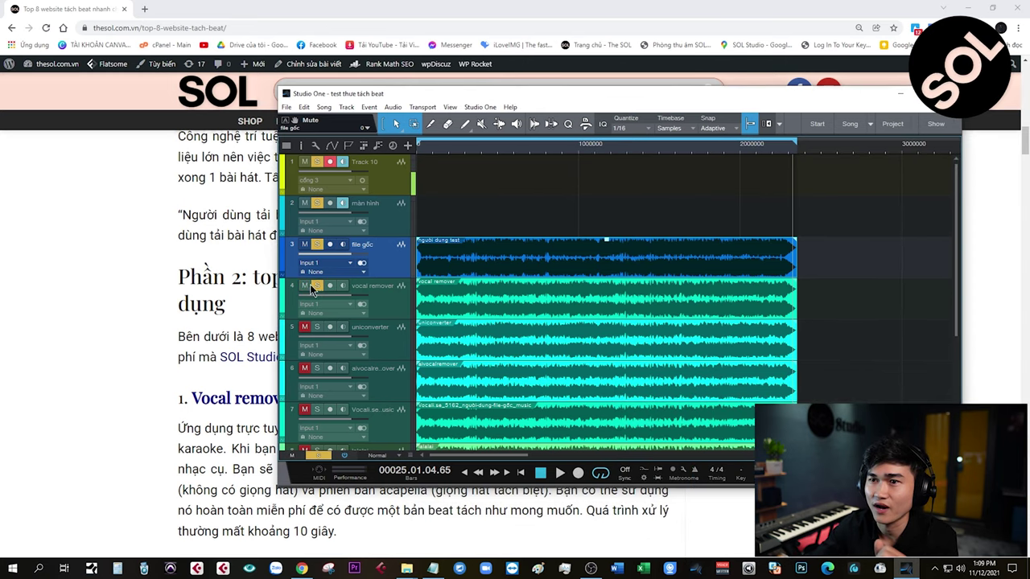
left_click(304, 244)
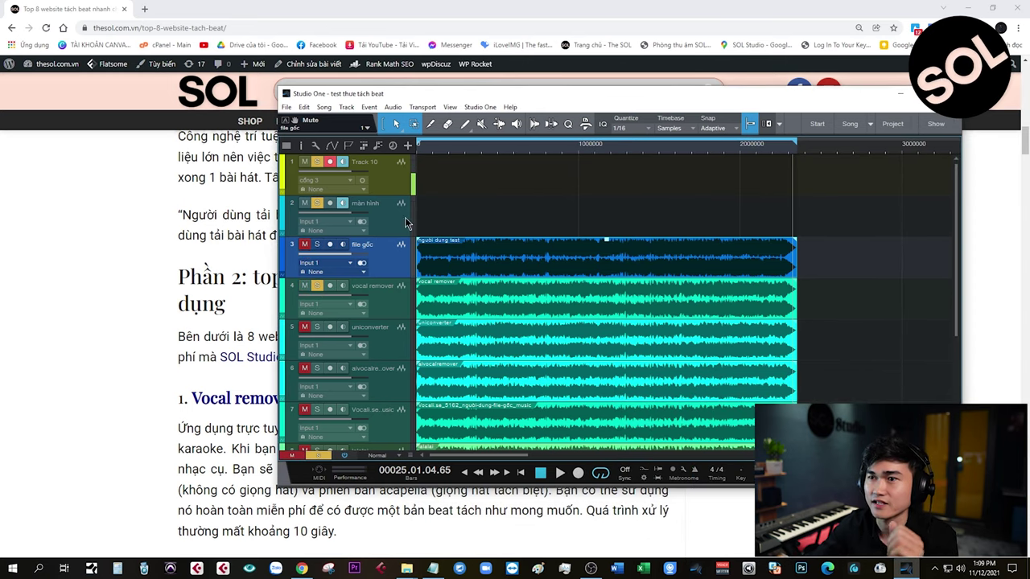
left_click(445, 152)
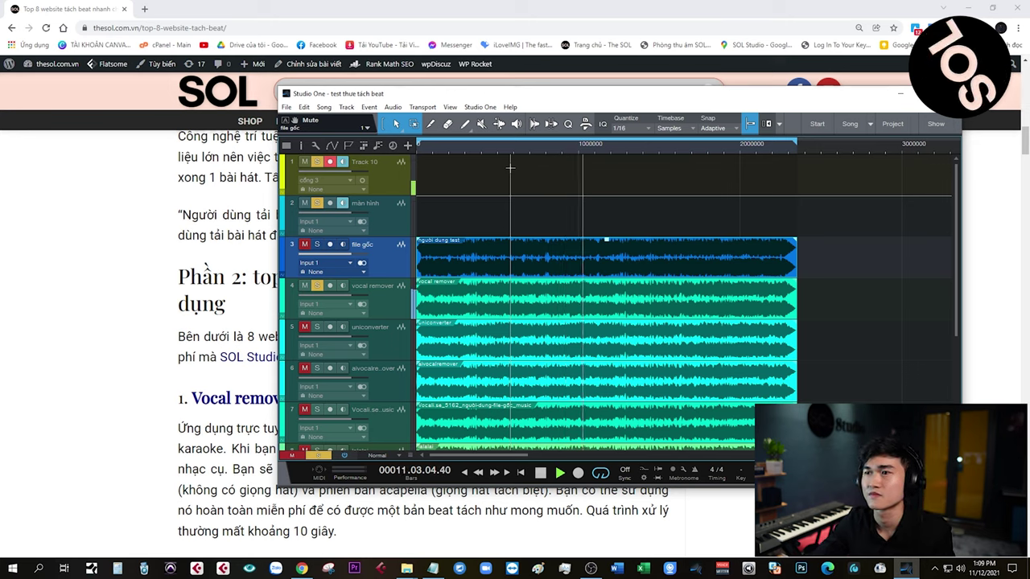
key("space")
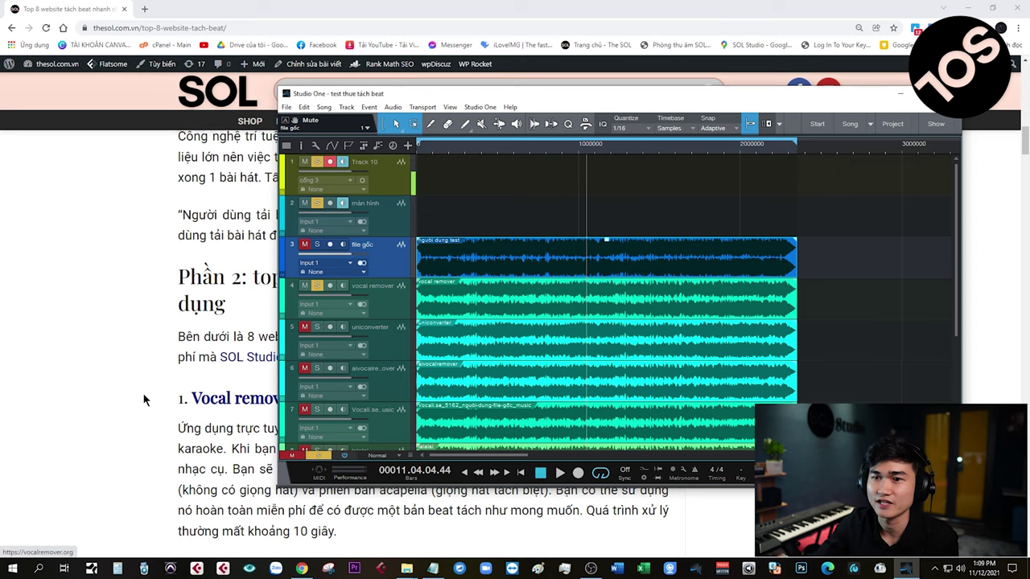
Return to the article in Chrome and open the first listed website, Vocal removal and isolation
left_click(265, 400)
scroll(604, 361, "up", 2)
scroll(601, 361, "down", 2)
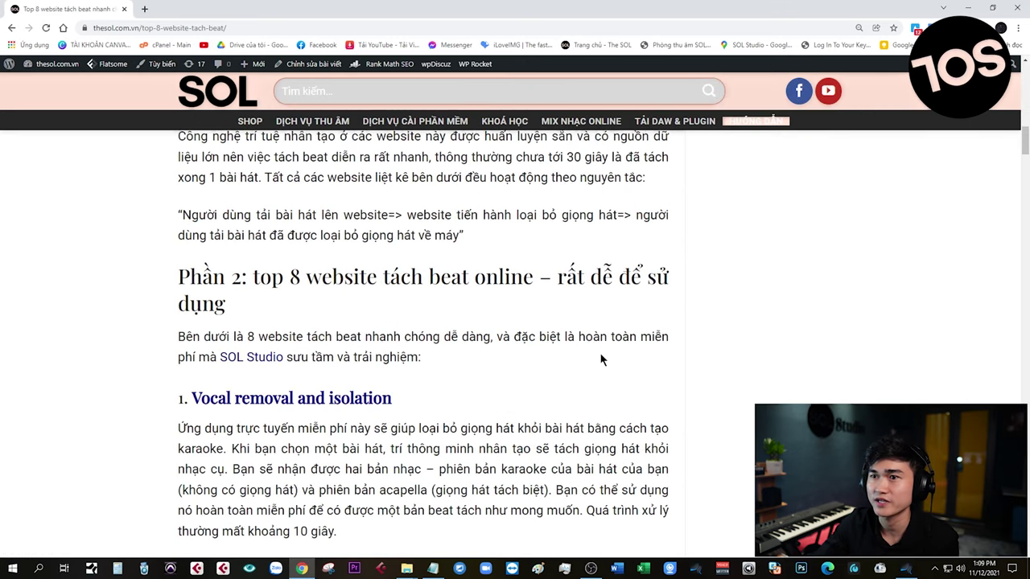
left_click(278, 406)
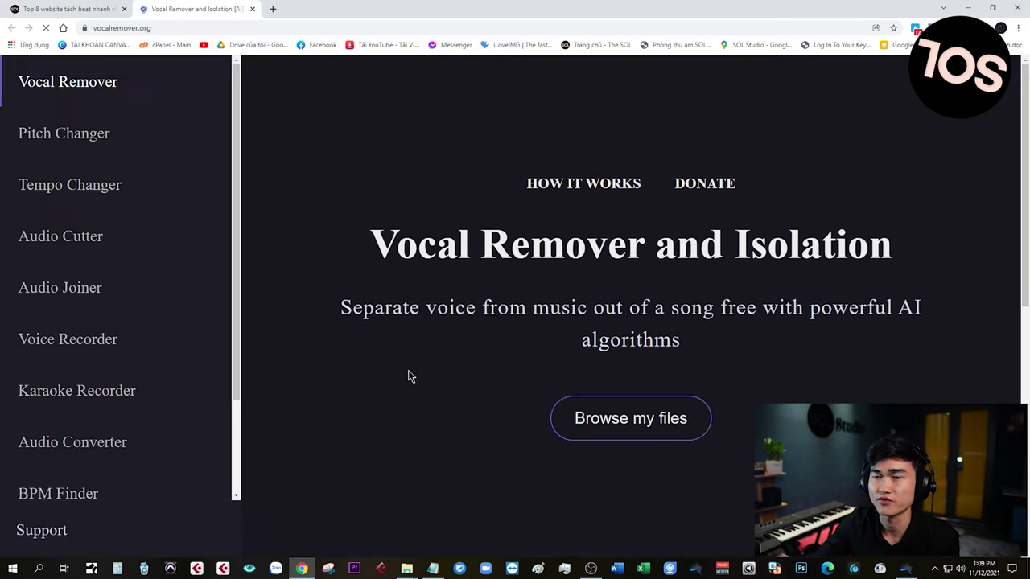
Upload "người dung file gốc.mp3" from the Desktop to the Vocal Remover and Isolation page
scroll(685, 329, "down", 2)
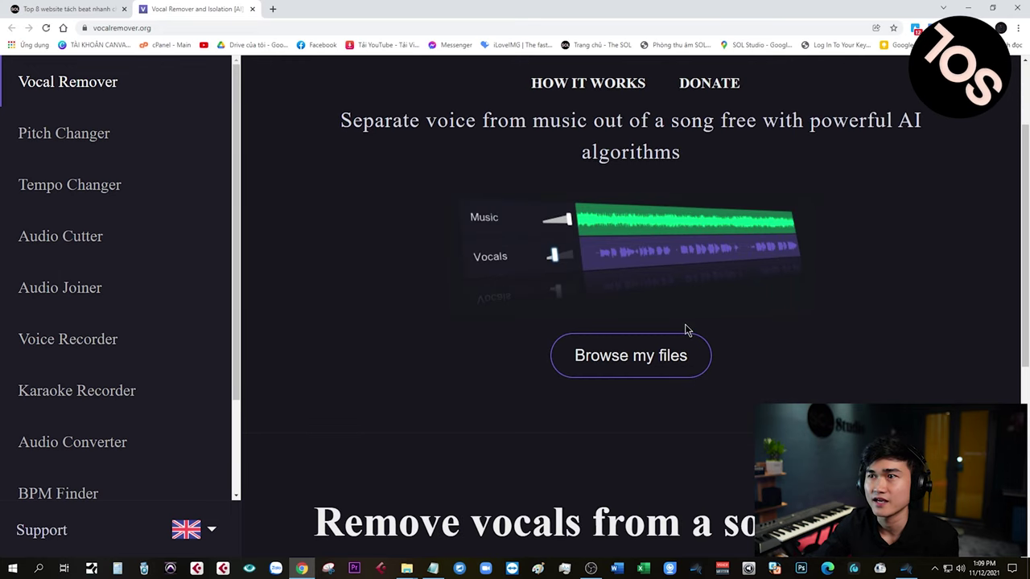
scroll(685, 329, "up", 2)
scroll(685, 329, "down", 4)
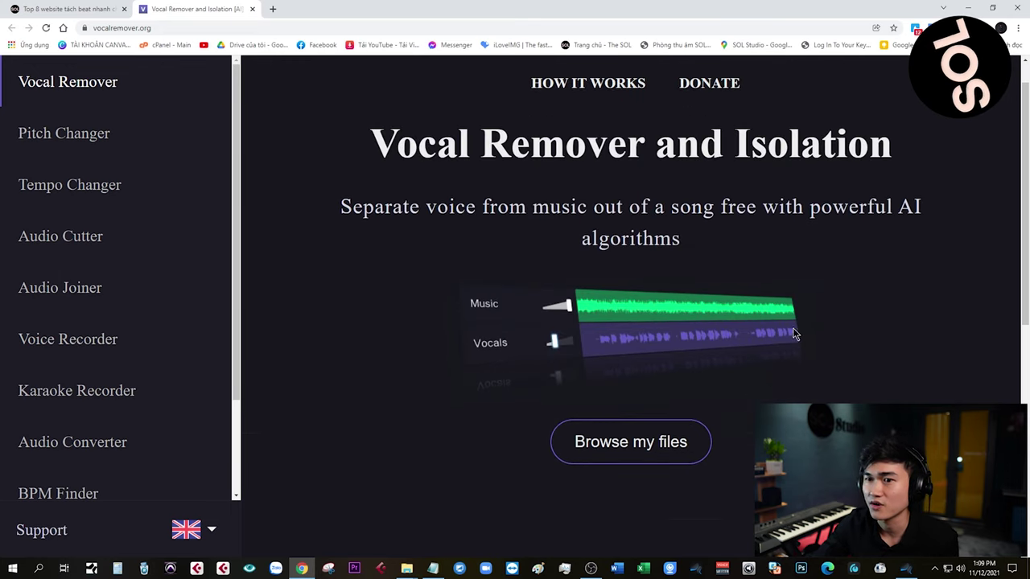
scroll(794, 333, "up", 4)
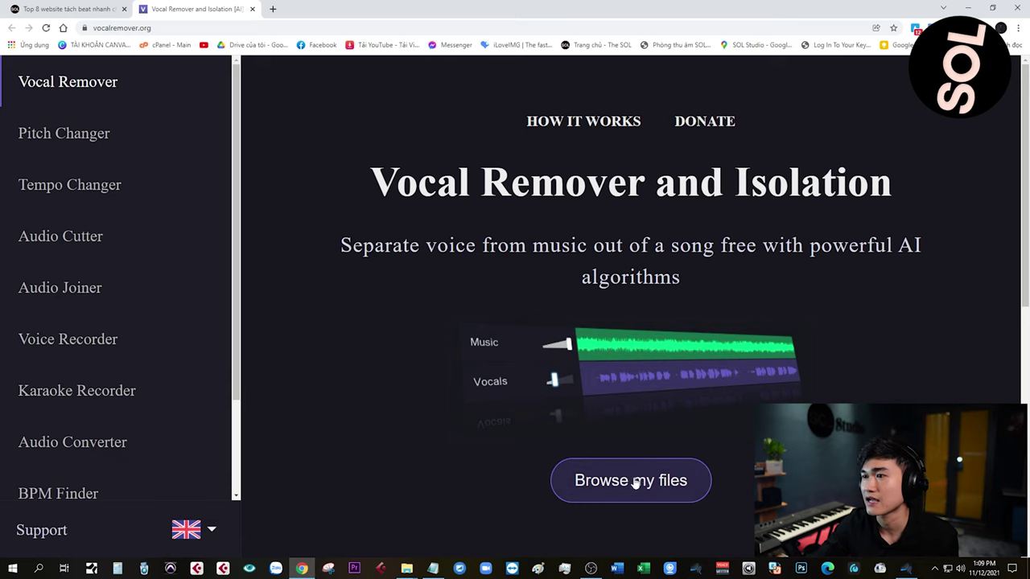
scroll(646, 381, "down", 2)
left_click(650, 361)
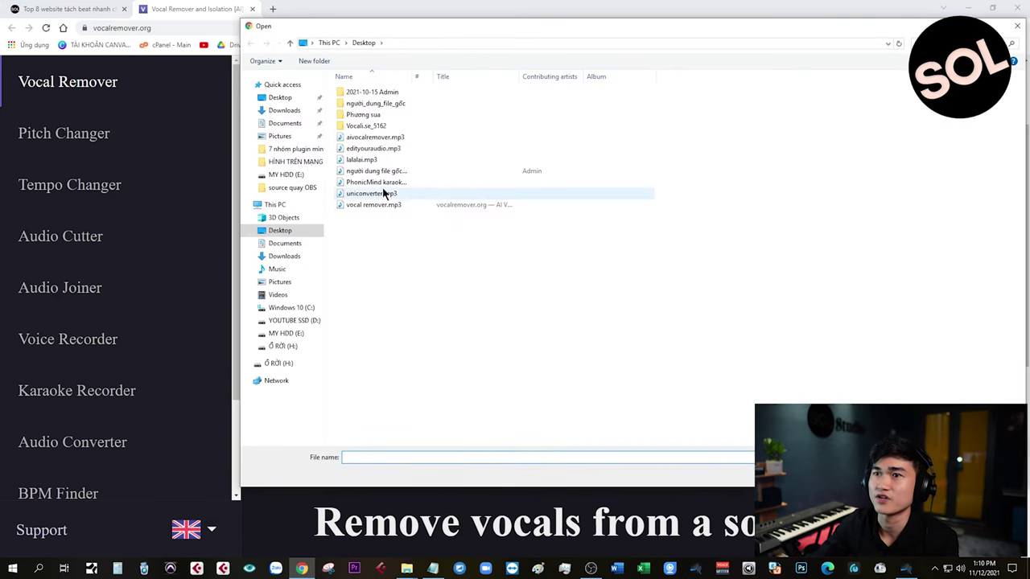
left_click(386, 173)
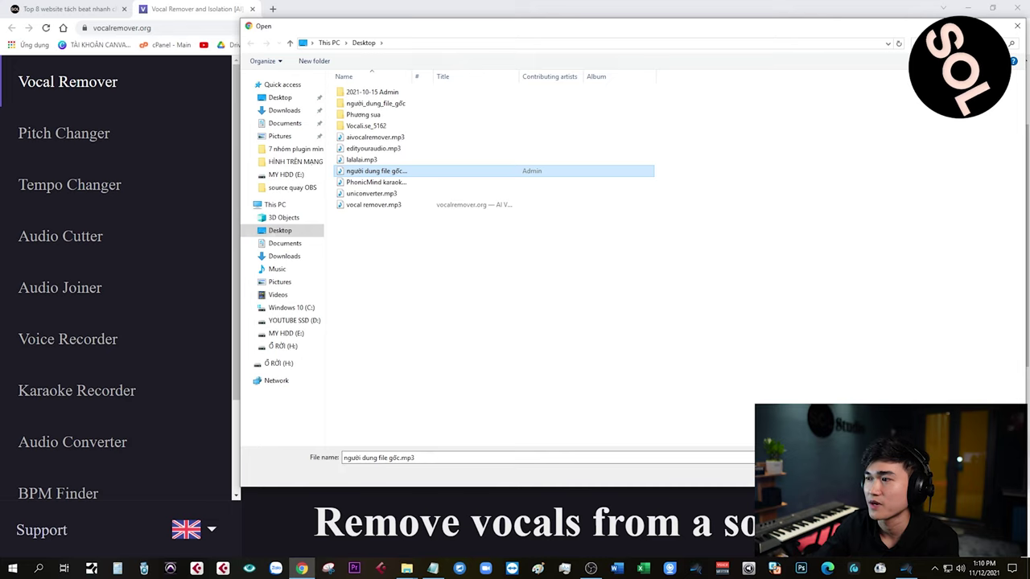
key("Return")
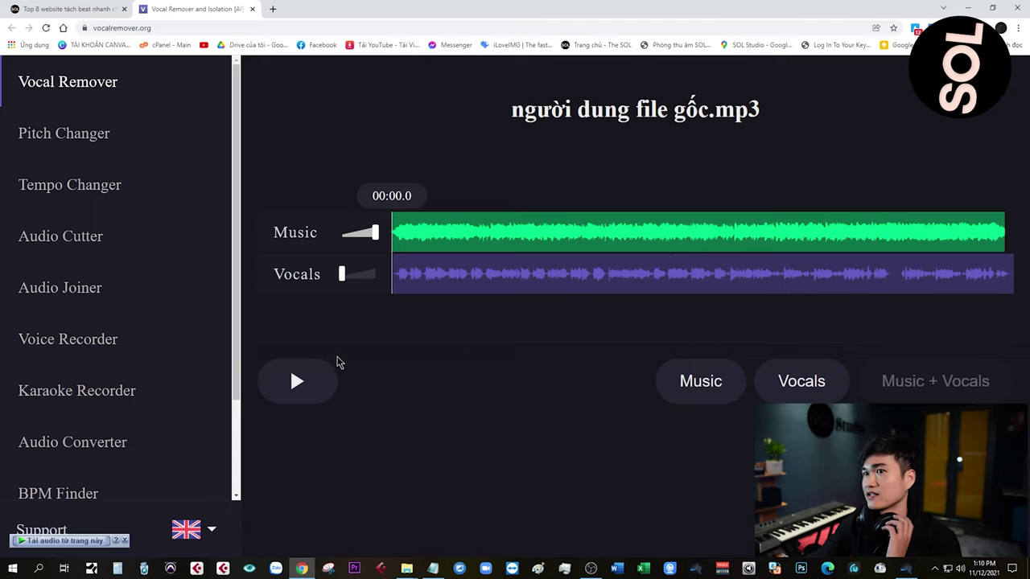
Play the separated music from the start with the vocals at zero volume, then pause it after about 14 seconds
left_click_drag(343, 285, 329, 313)
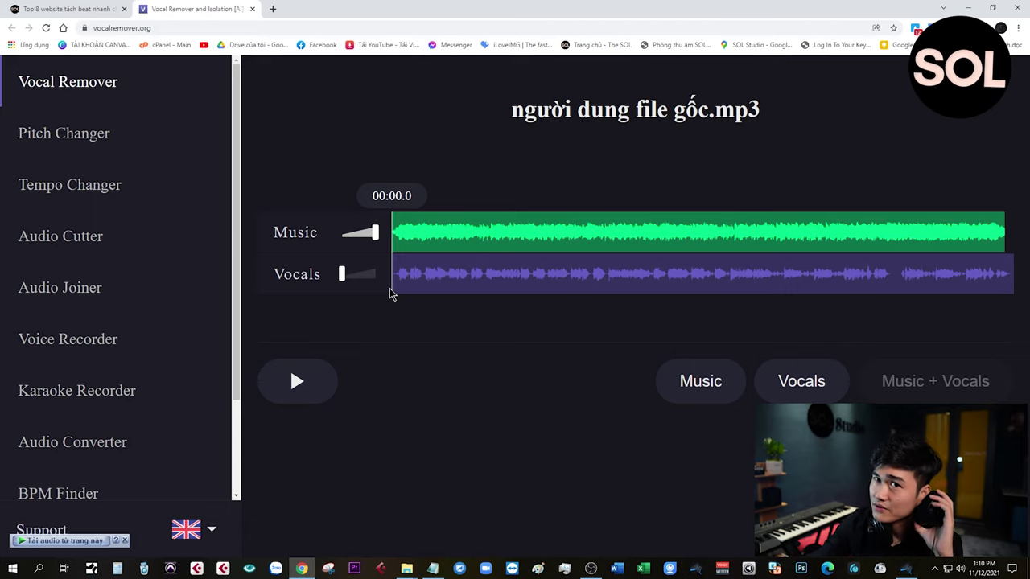
left_click(297, 382)
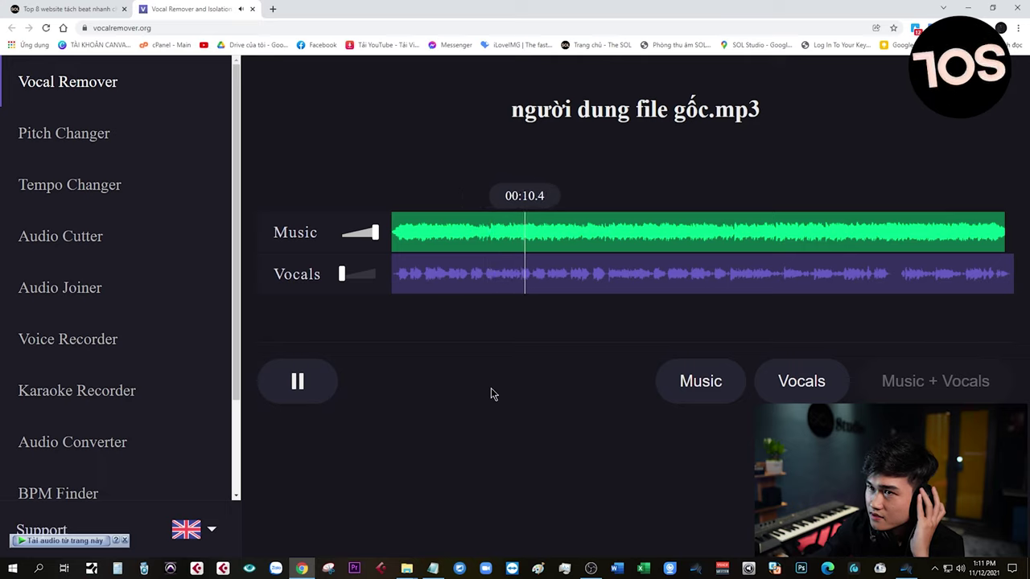
left_click(300, 381)
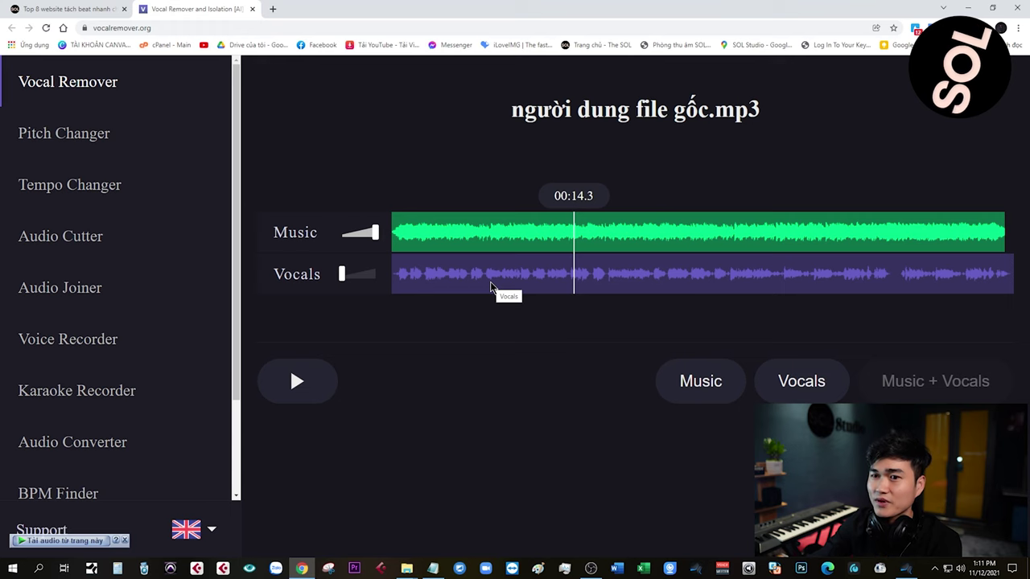
Switch to Studio One, select the "vocal remover" clip, and minimize the window to return to the website
key("alt+Tab")
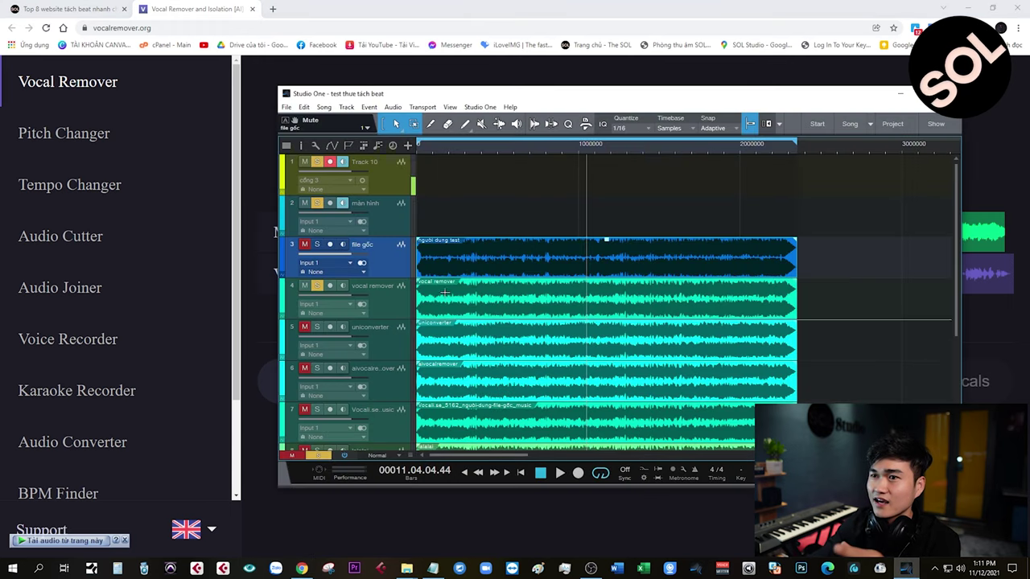
left_click(529, 310)
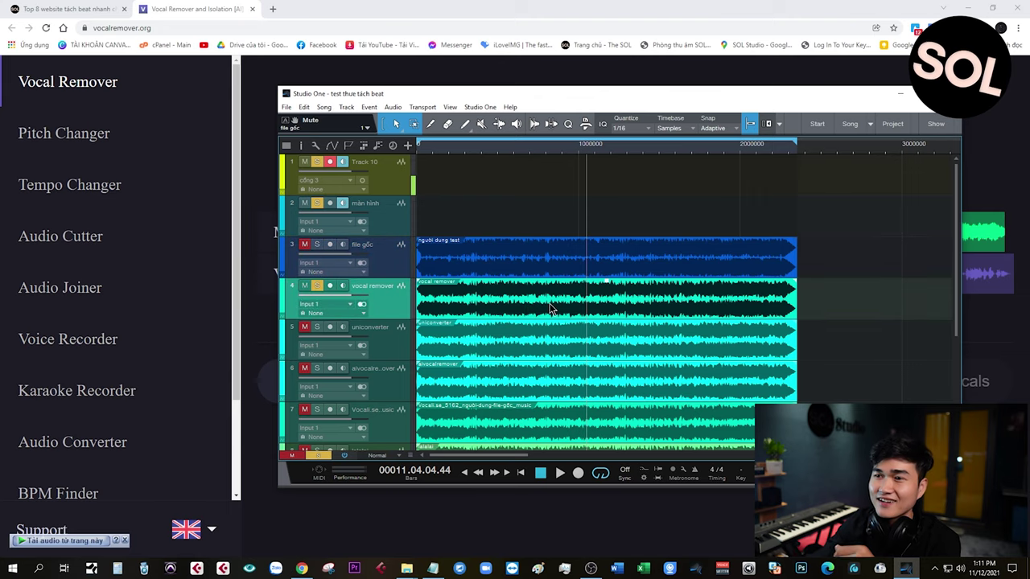
left_click(899, 94)
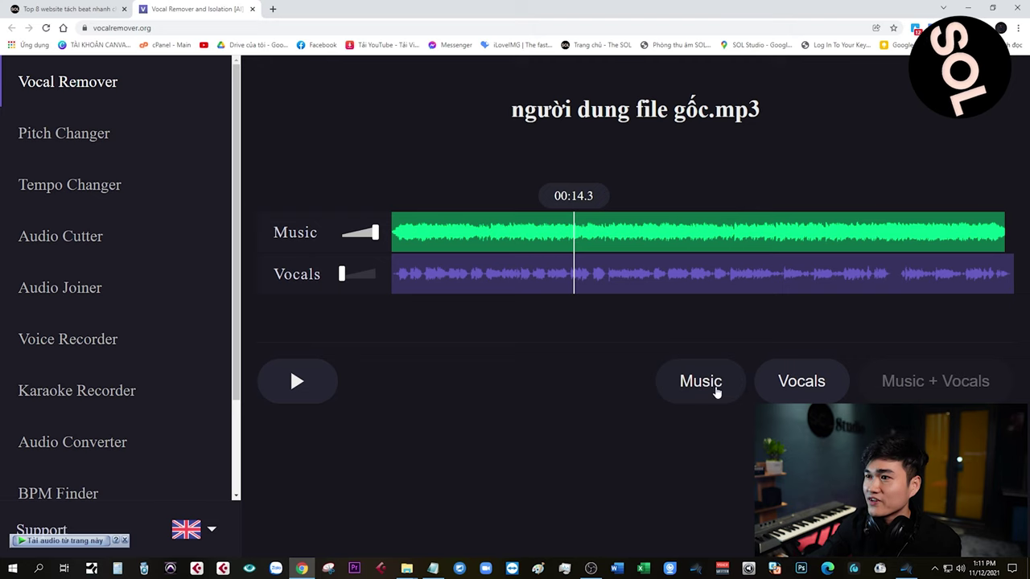
Download the separated Music track to the Desktop as an MP3 named "tải file"
left_click(713, 386)
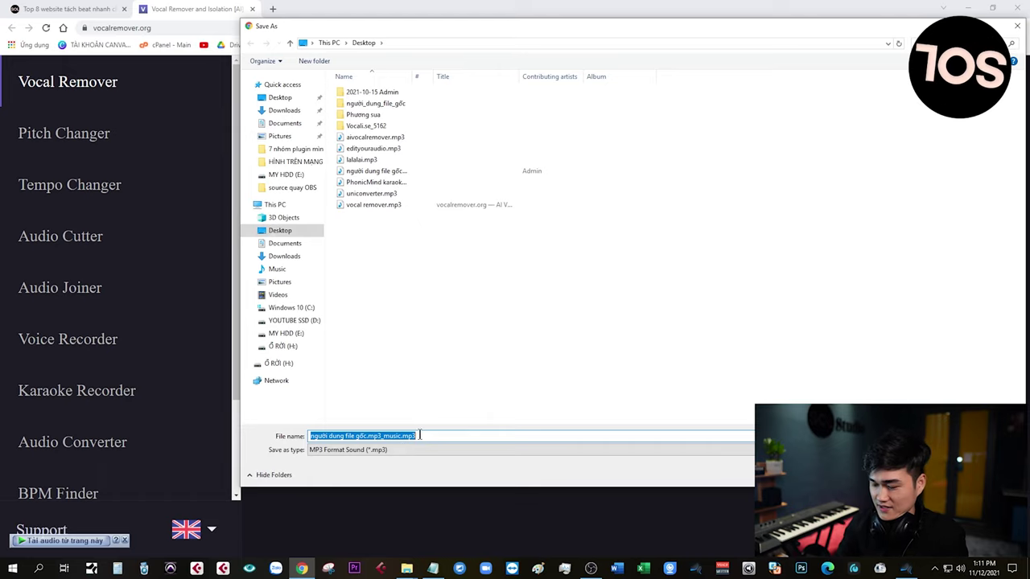
key("BackSpace")
type("tải")
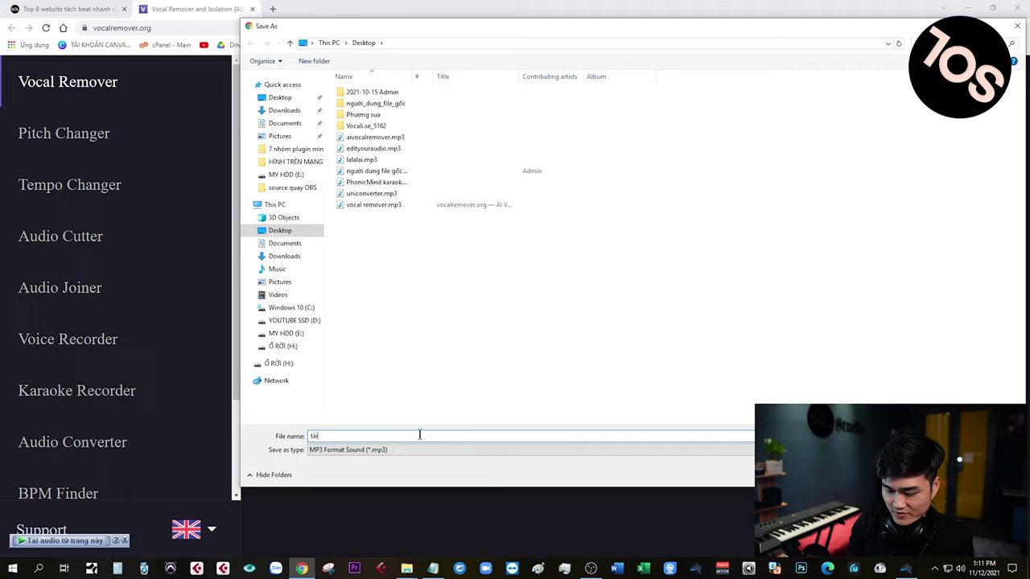
type(" file")
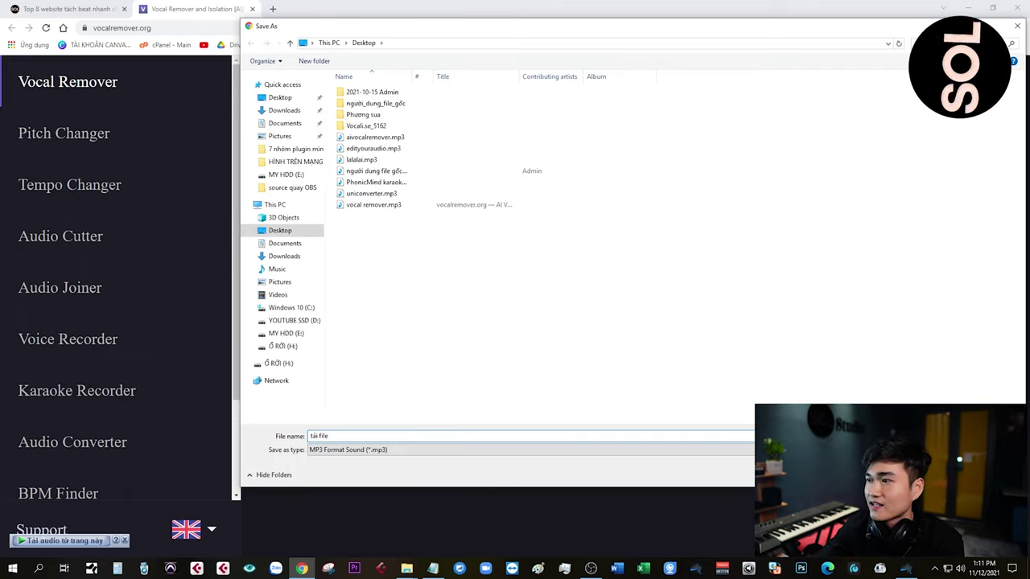
key("Return")
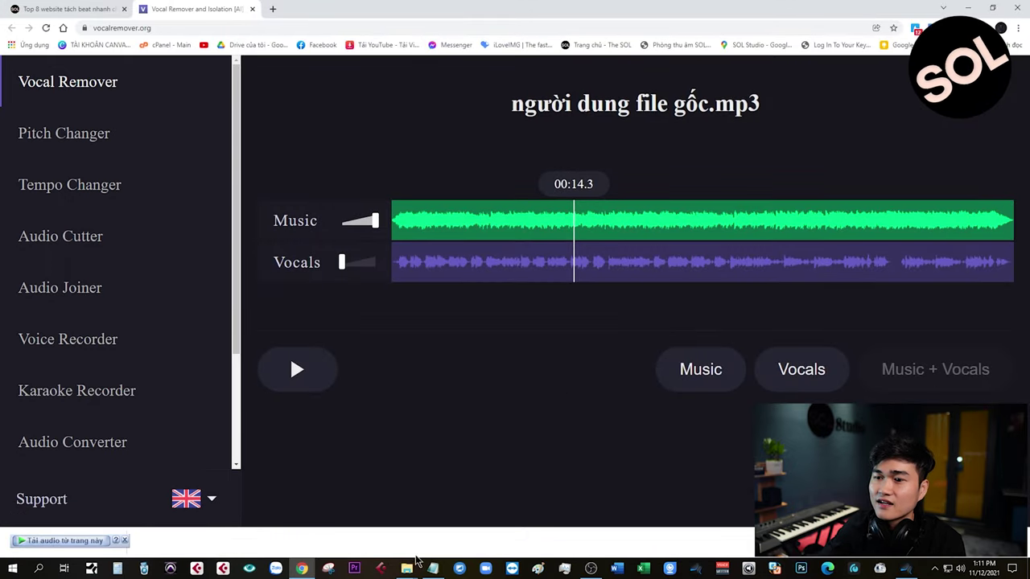
Check for "tải file.mp3" in the Desktop folder, then close the folder and the vocalremover.org page
mouse_move(410, 565)
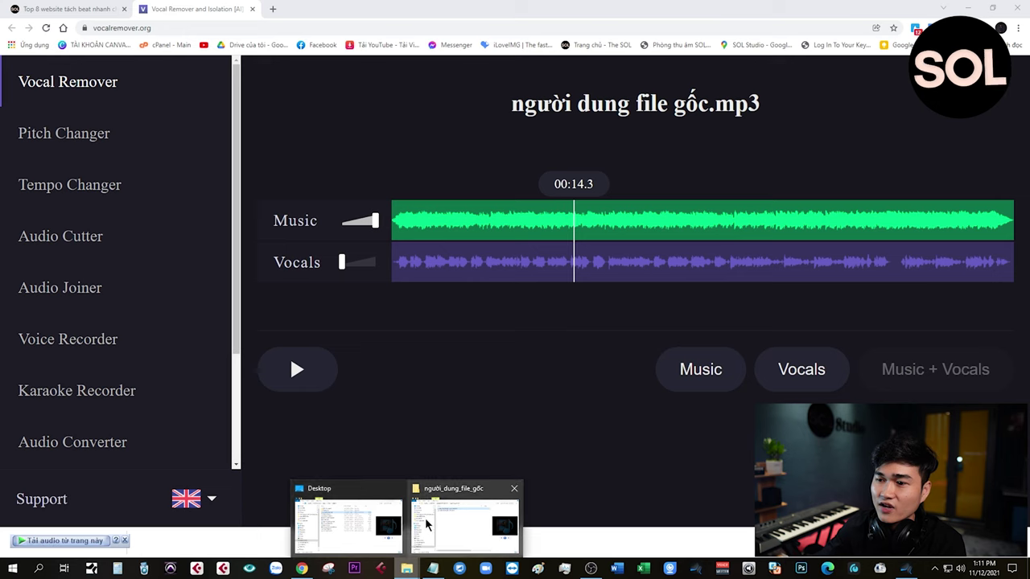
left_click(386, 519)
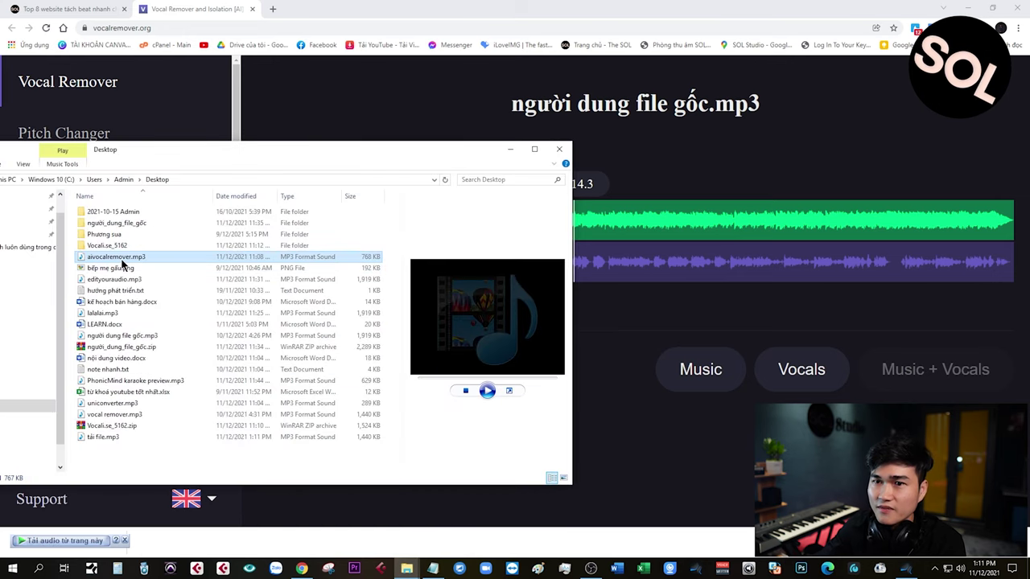
left_click(108, 438)
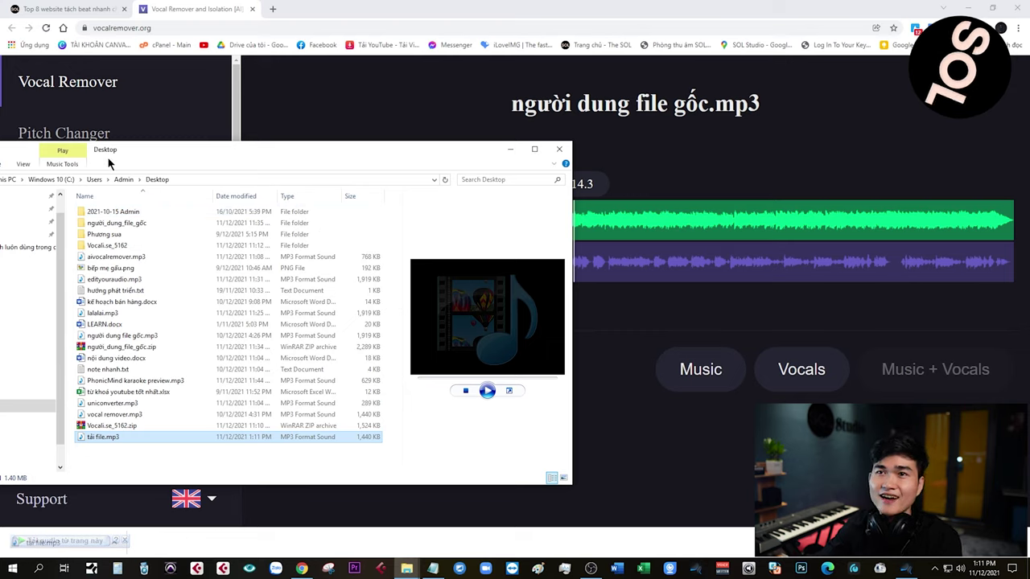
left_click(559, 152)
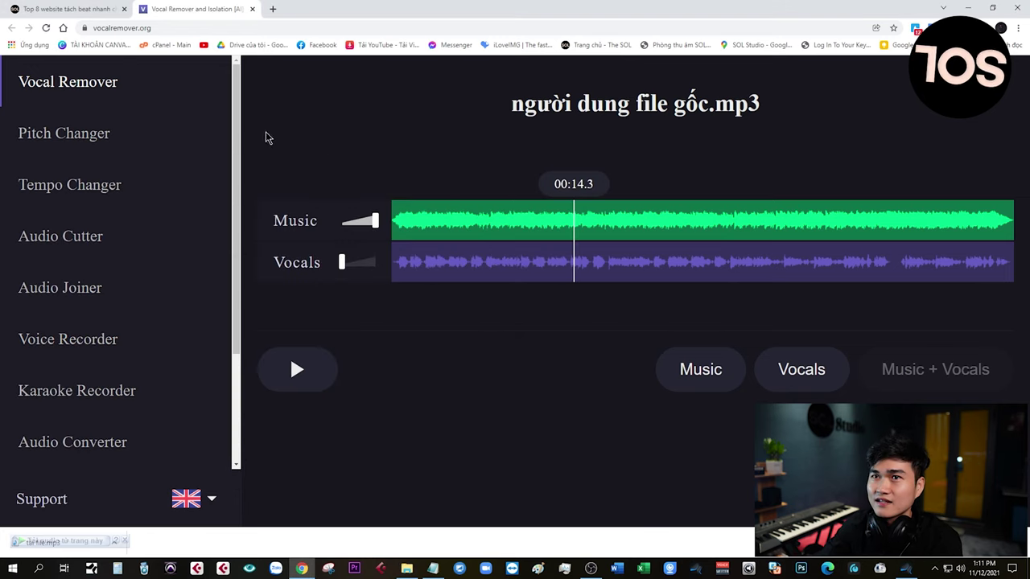
left_click(252, 9)
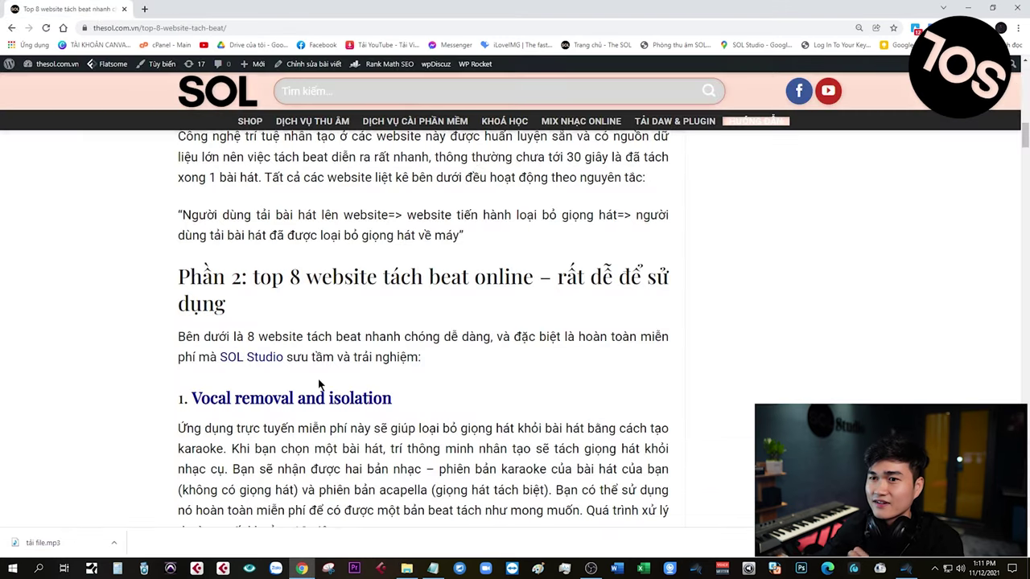
In Studio One, solo the "uniconverter" track and listen to several passages of its beat, then stop playback
left_click(908, 571)
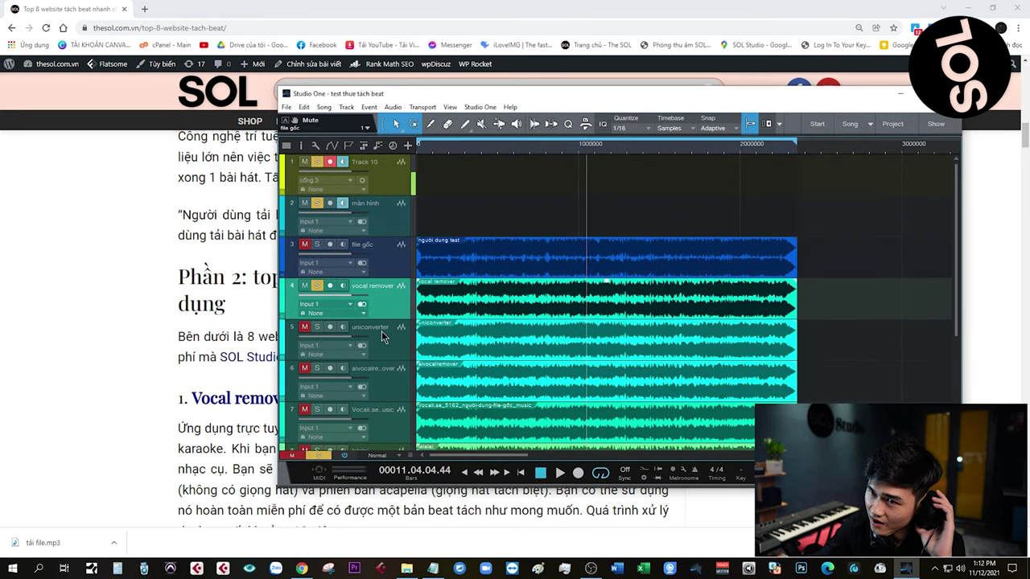
left_click(315, 329)
left_click(436, 152)
left_click(447, 155)
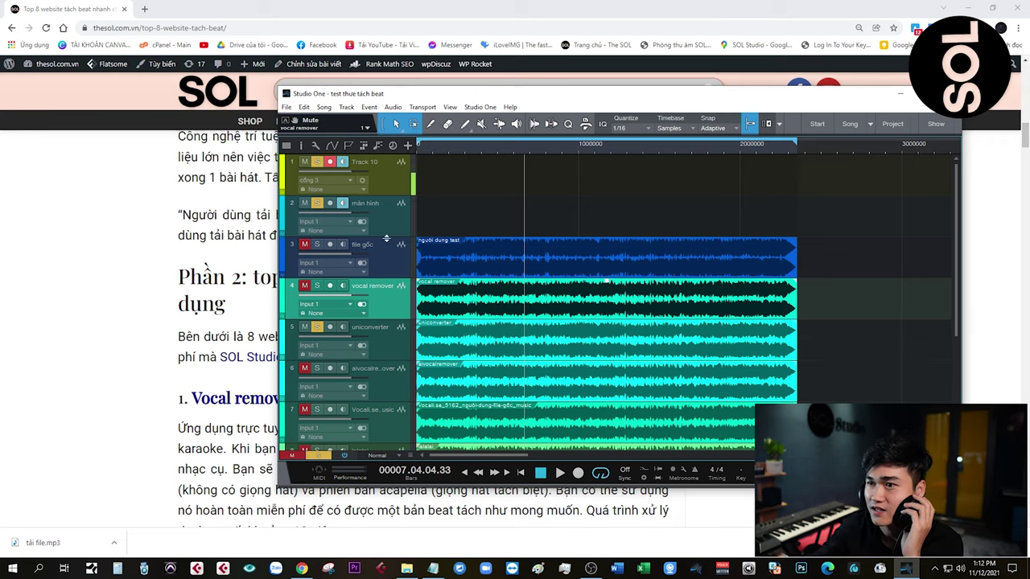
left_click(486, 153)
key("space")
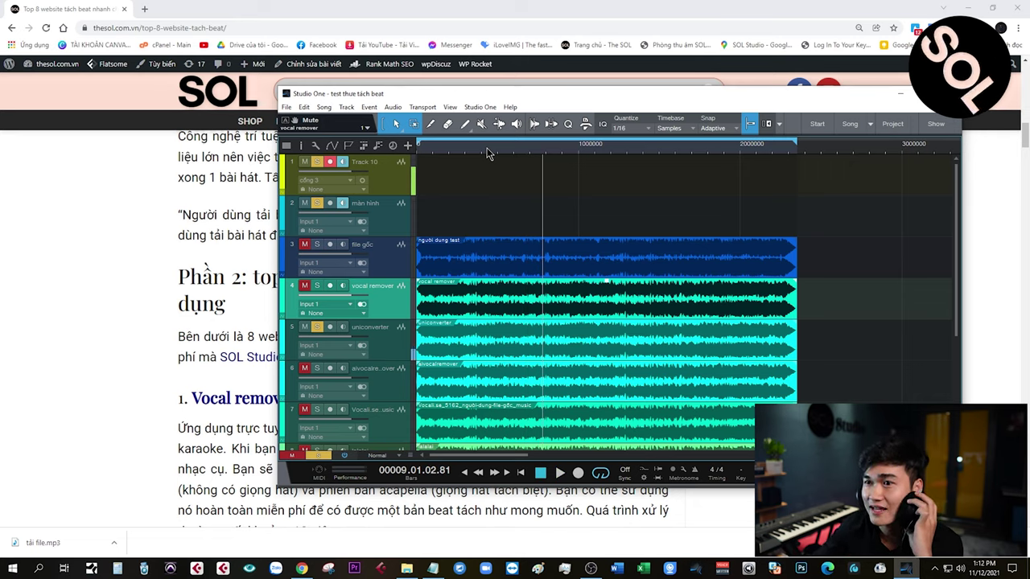
Solo the "vocal remover" track again, mute "uniconverter", and listen for comparison while shifting the Studio One window off the article
left_click(316, 287)
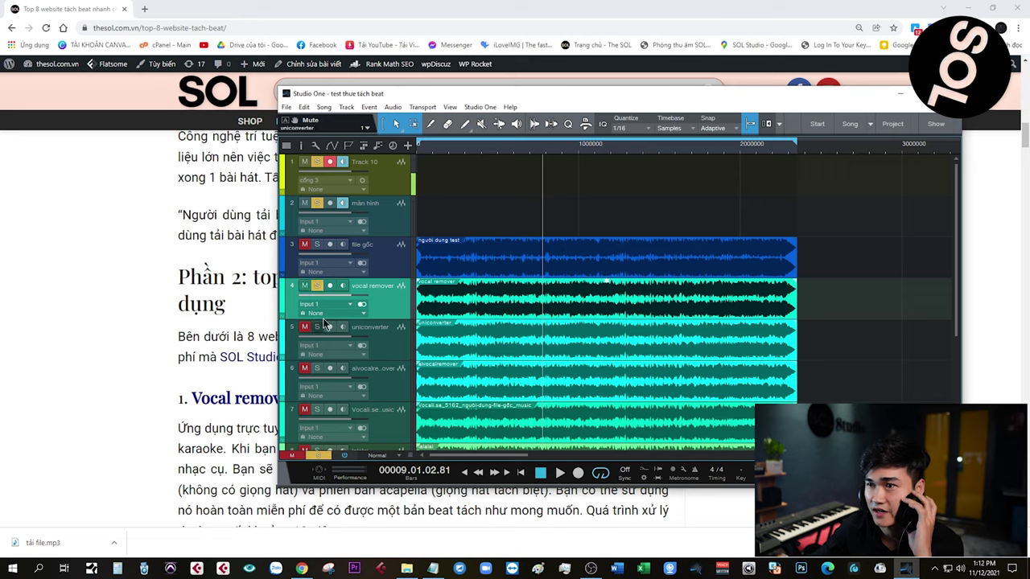
left_click(483, 150)
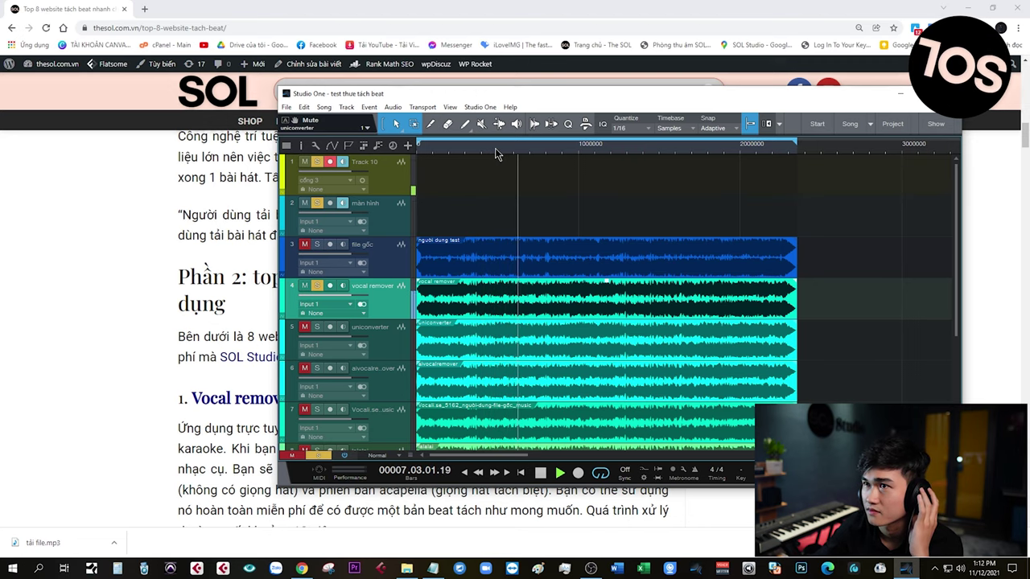
left_click_drag(522, 94, 503, 114)
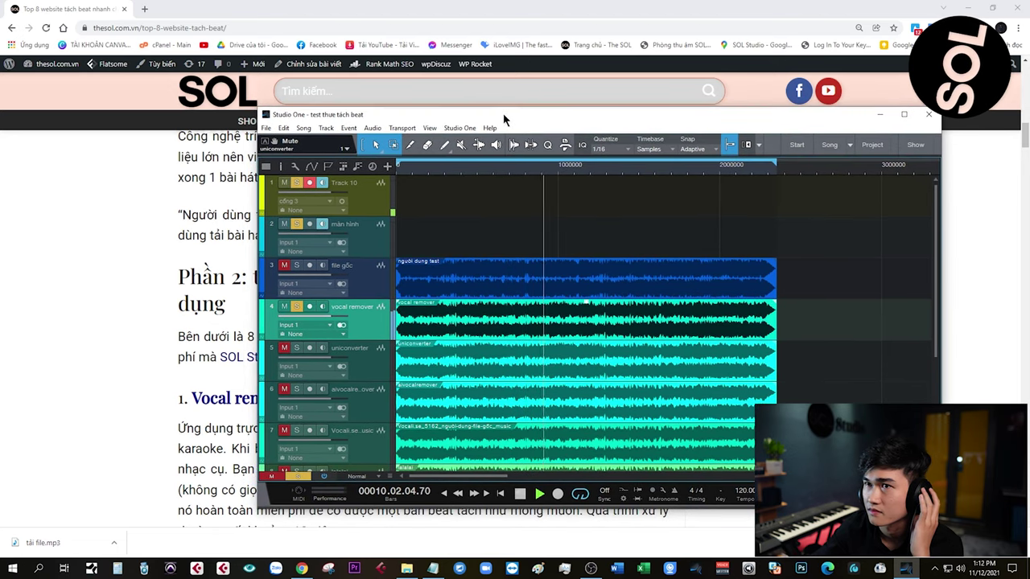
left_click_drag(502, 119, 575, 122)
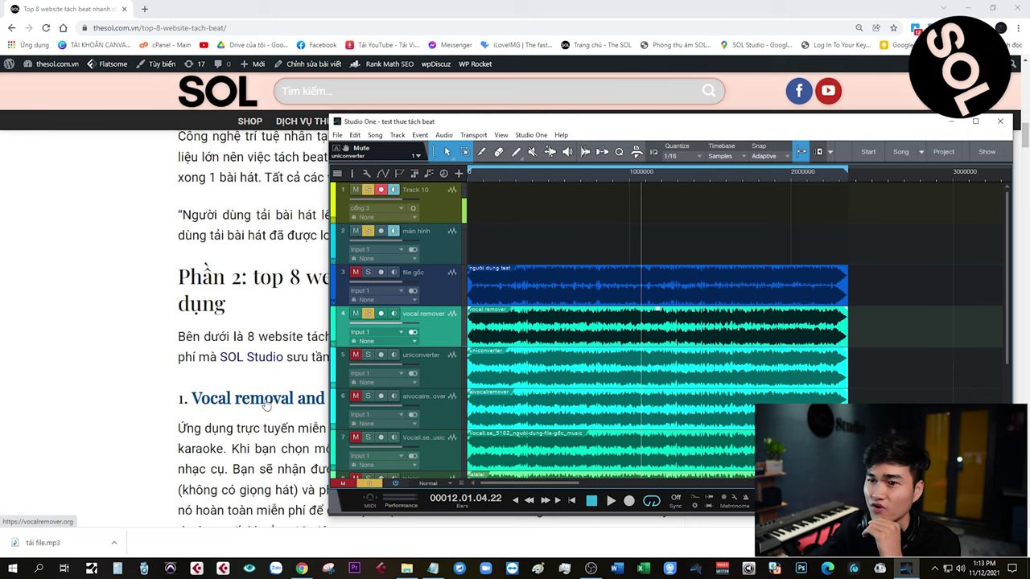
Select the "uniconverter" track, shift the window clear of the article, and open the second listed website, UniConverter Vocal Remover
left_click(418, 367)
scroll(234, 400, "down", 6)
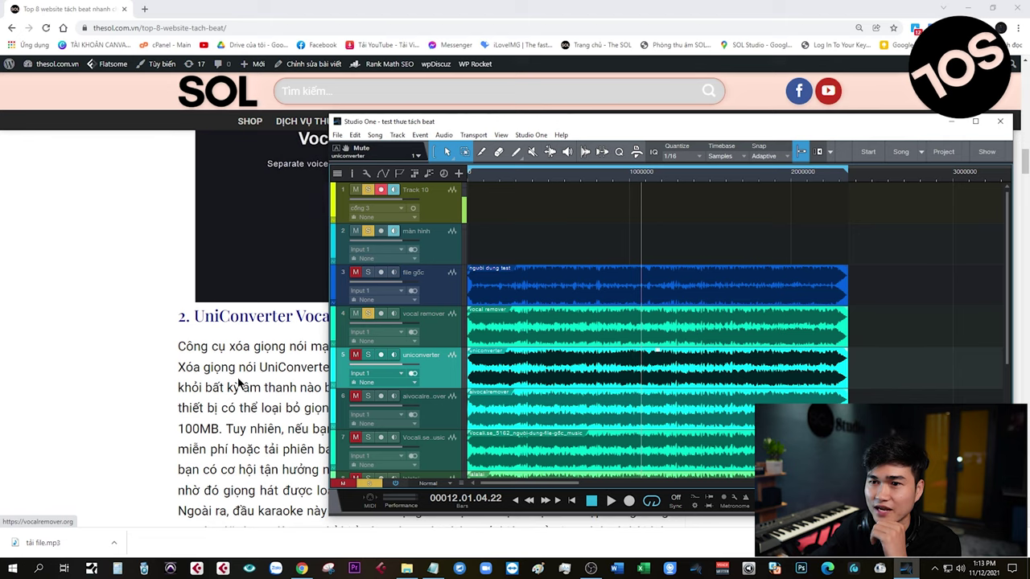
left_click_drag(538, 125, 625, 134)
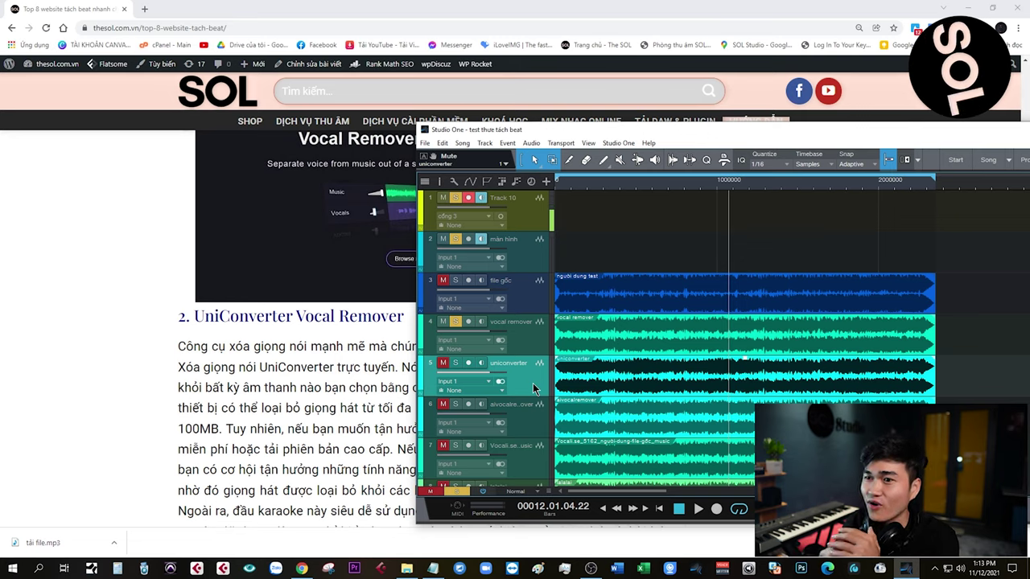
left_click(316, 320)
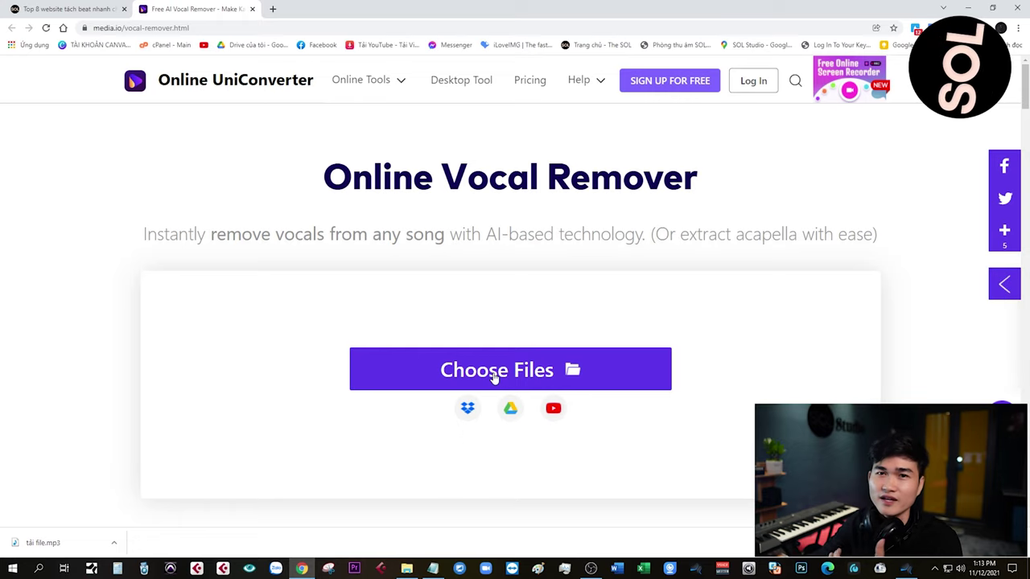
Upload "người dung file gốc.mp3" from the Desktop to the Online UniConverter vocal remover
left_click(499, 372)
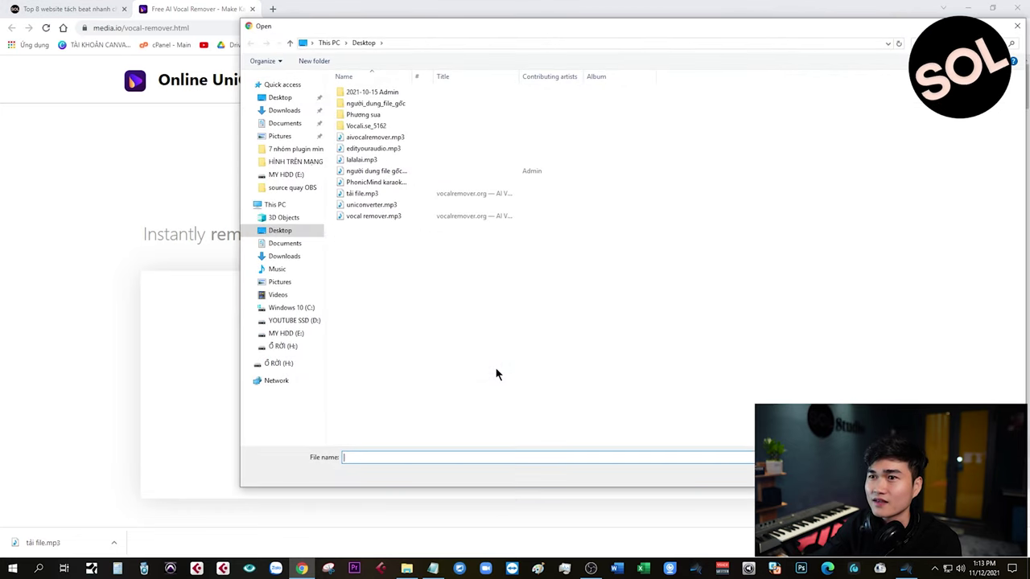
left_click(383, 171)
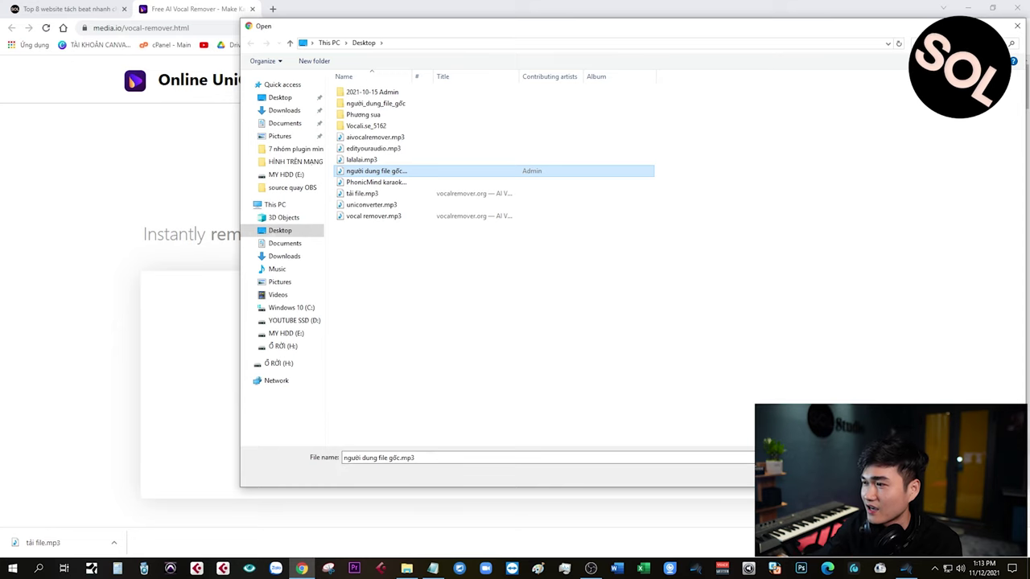
left_click(917, 476)
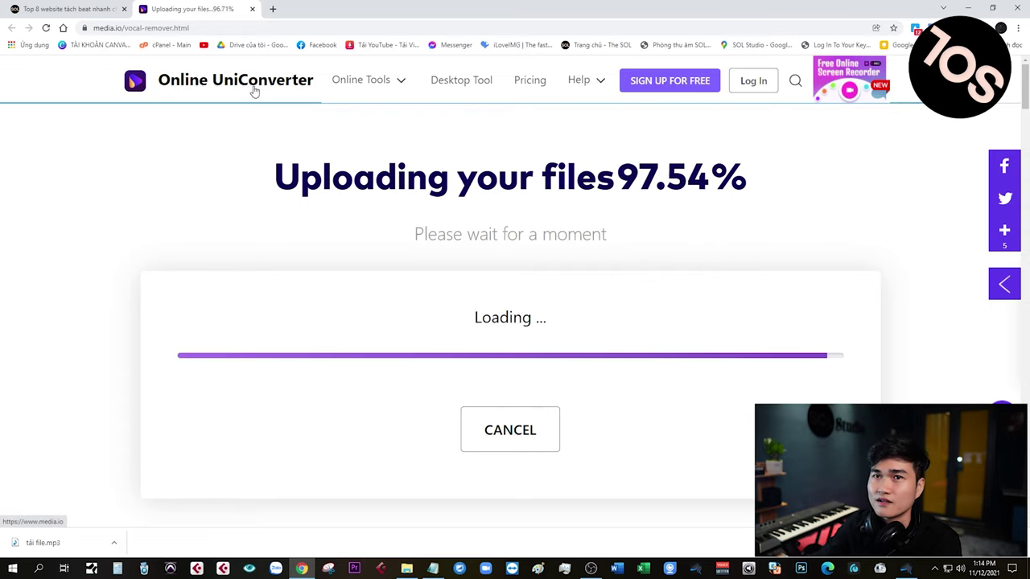
Return to the article and look through its sections on the listed vocal-removal websites, from UniConverter Vocal Remover to Melody ml
left_click(116, 9)
scroll(394, 431, "down", 10)
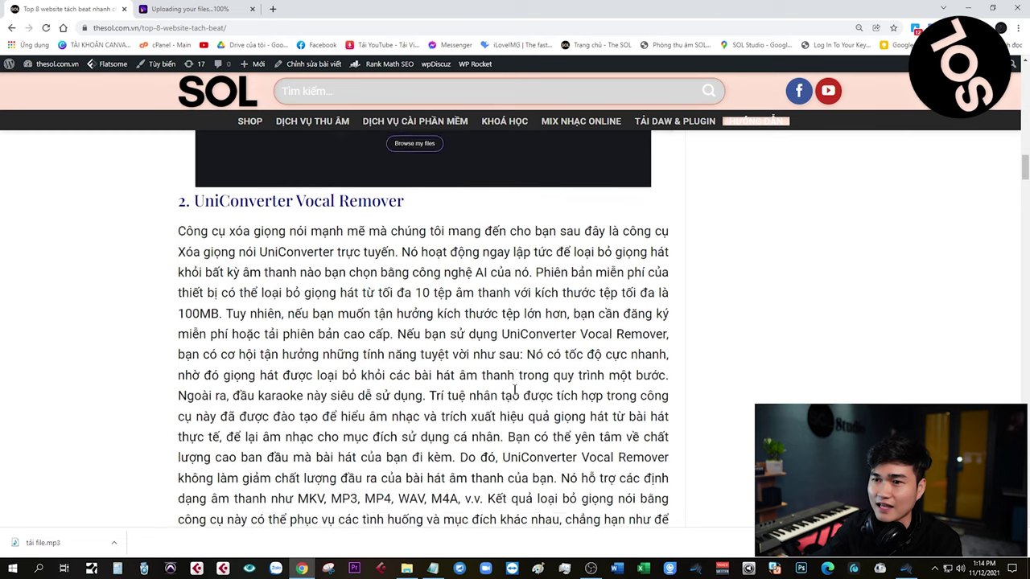
scroll(394, 431, "down", 7)
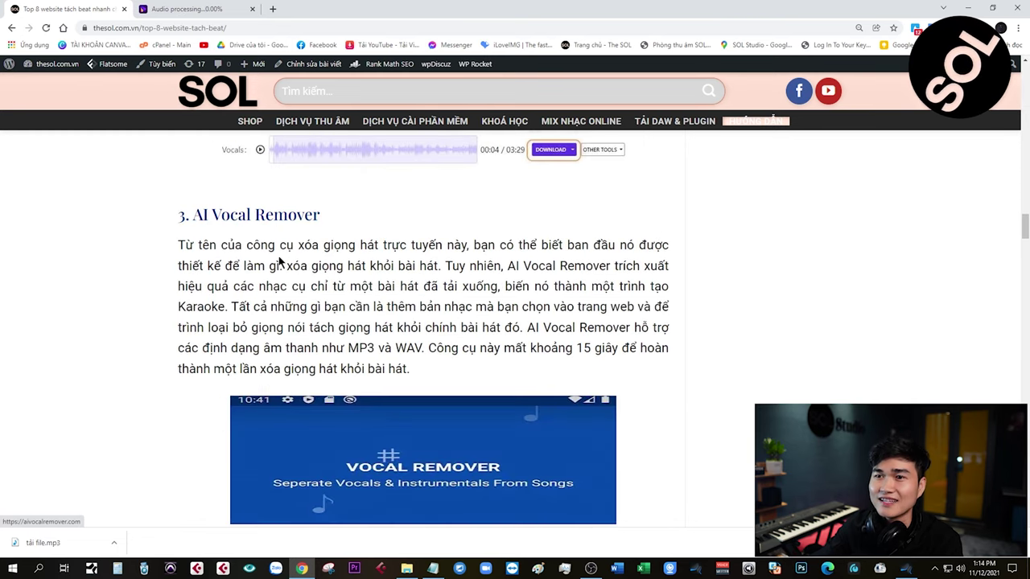
scroll(672, 349, "down", 12)
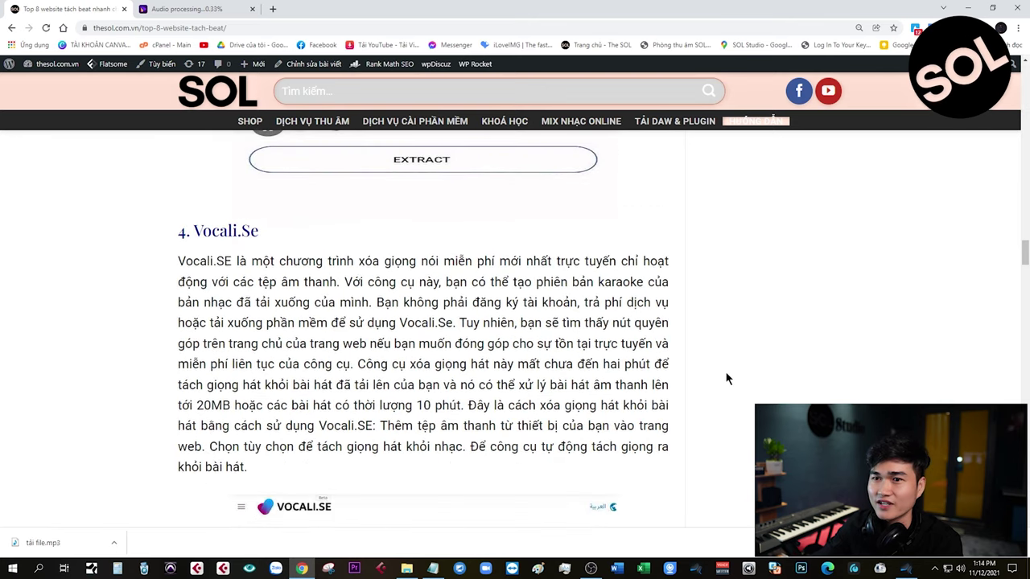
scroll(724, 378, "down", 6)
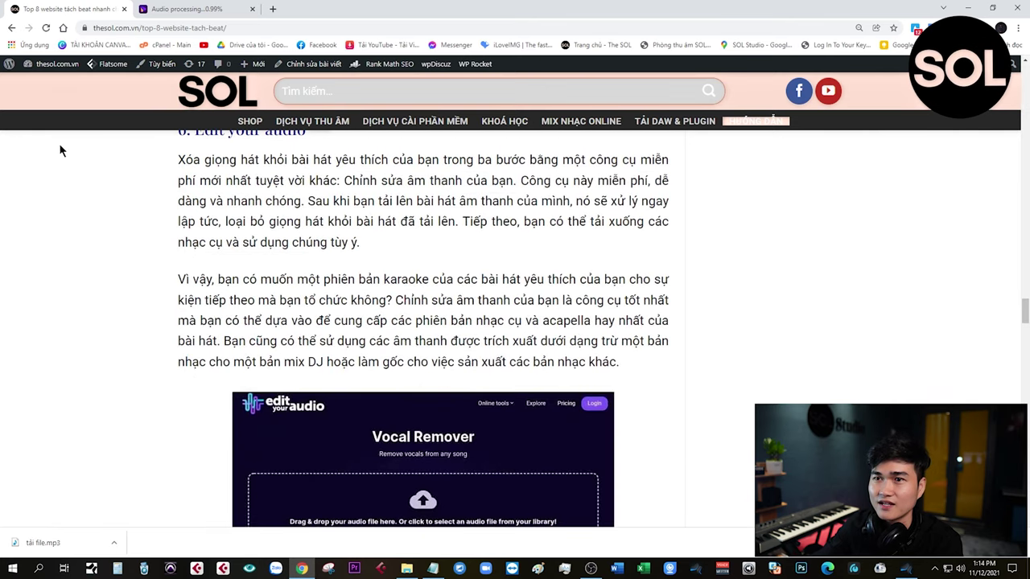
scroll(278, 152, "up", 2)
scroll(278, 266, "down", 6)
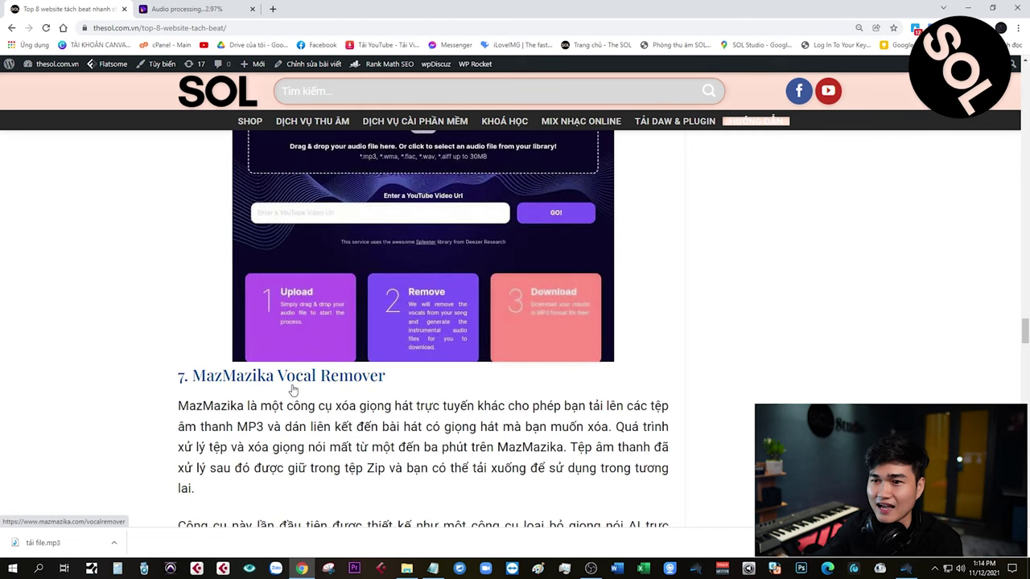
scroll(699, 386, "down", 2)
scroll(699, 386, "down", 5)
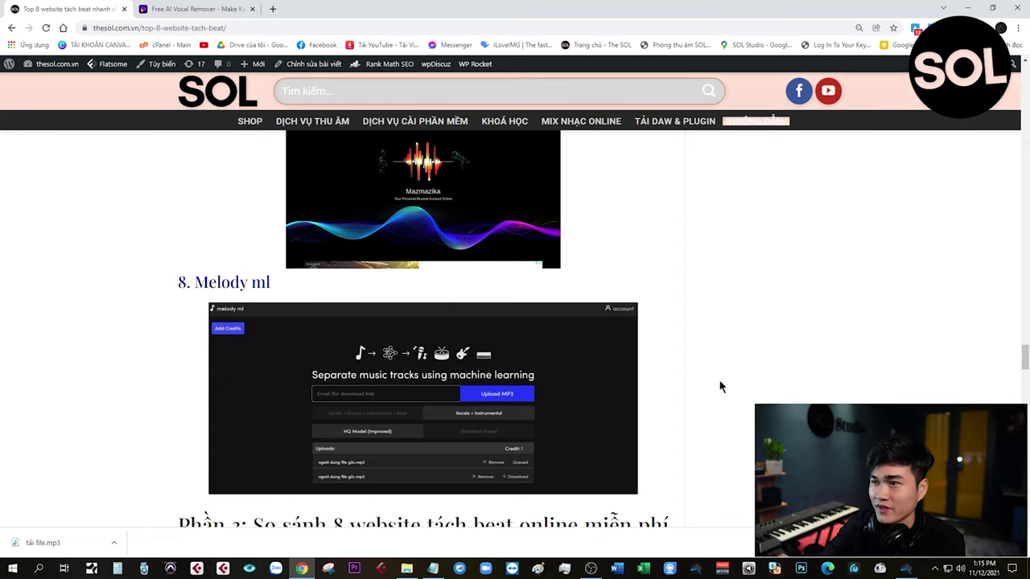
scroll(689, 367, "up", 3)
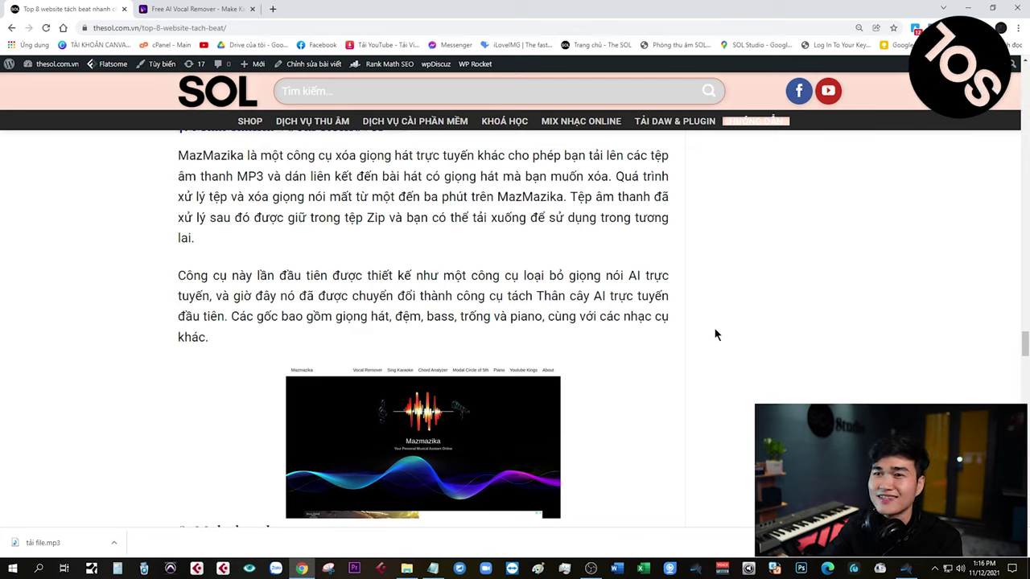
scroll(716, 335, "down", 5)
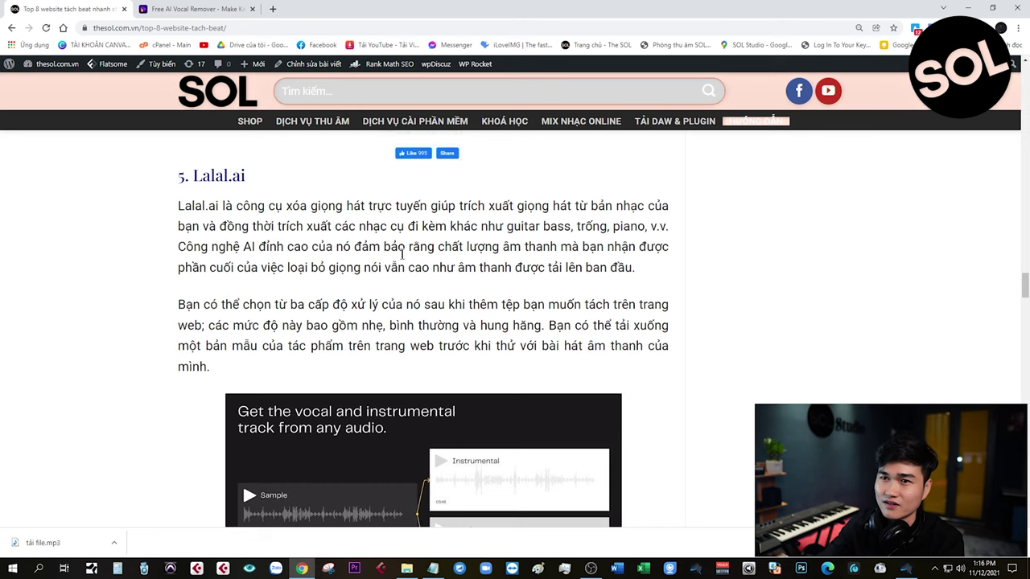
scroll(534, 264, "up", 5)
scroll(738, 370, "up", 2)
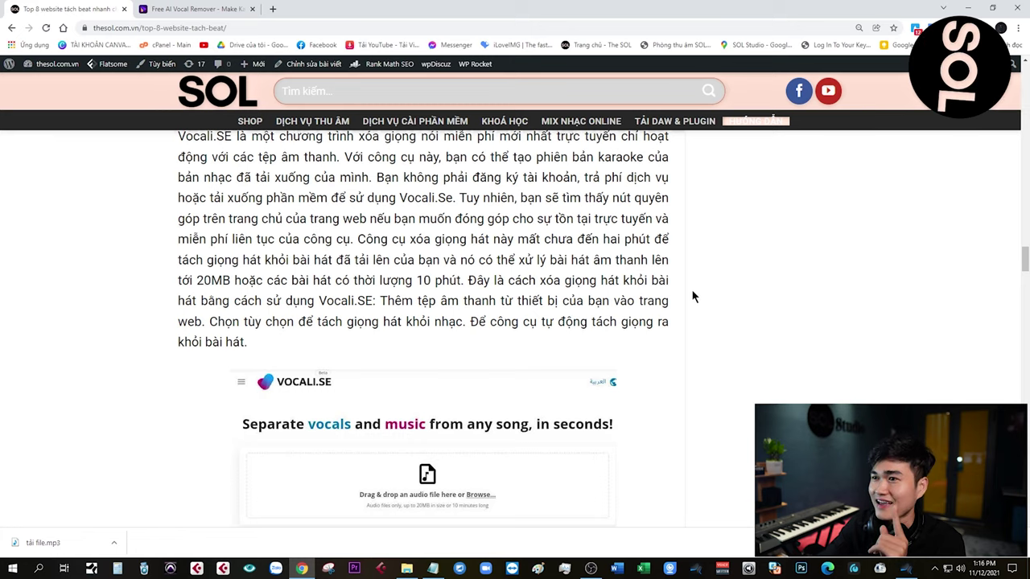
scroll(426, 322, "up", 5)
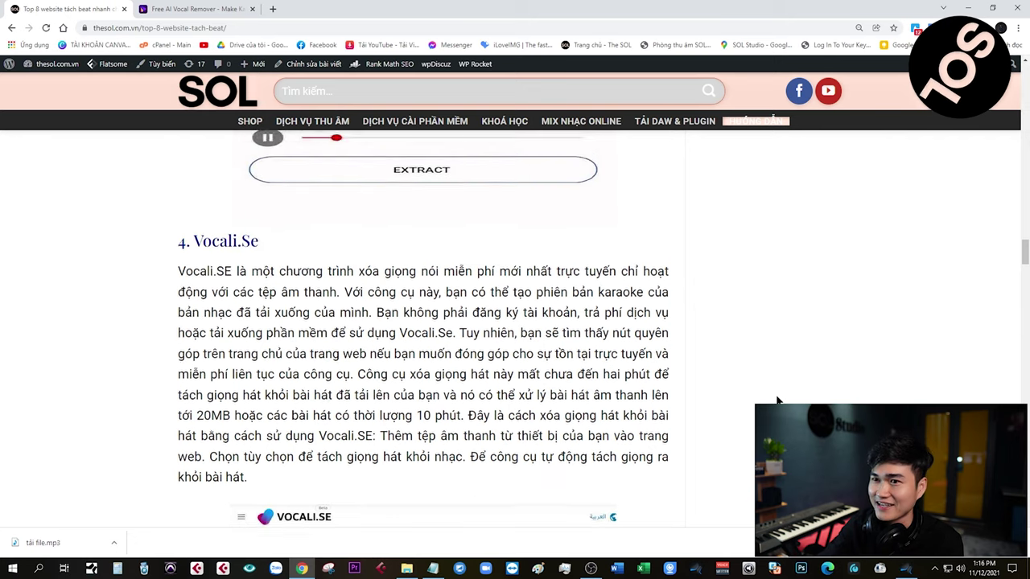
Download the separated instrumental from Online UniConverter to the Desktop as "tải 2", and close the site
left_click(193, 9)
scroll(642, 394, "down", 2)
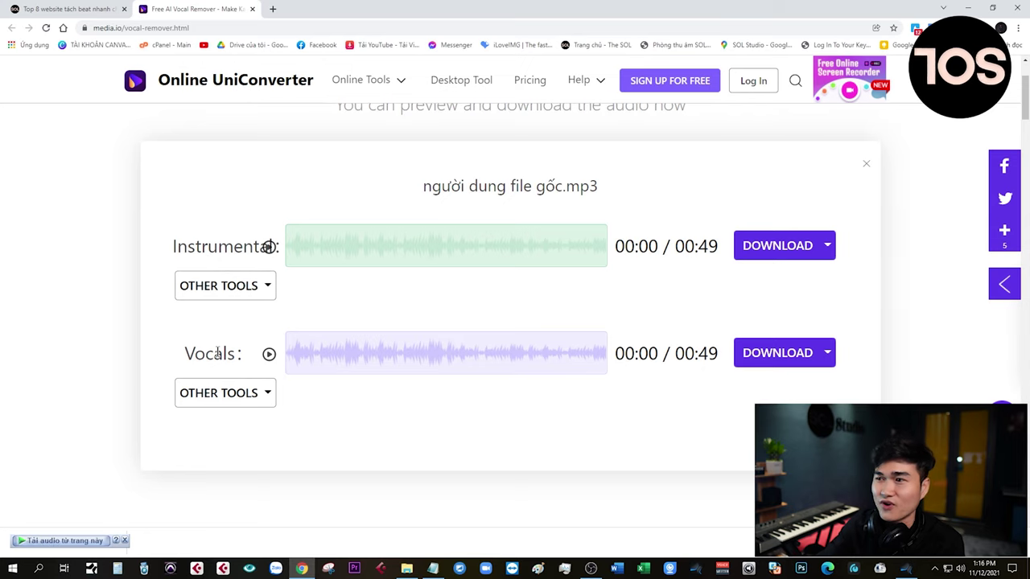
left_click(777, 247)
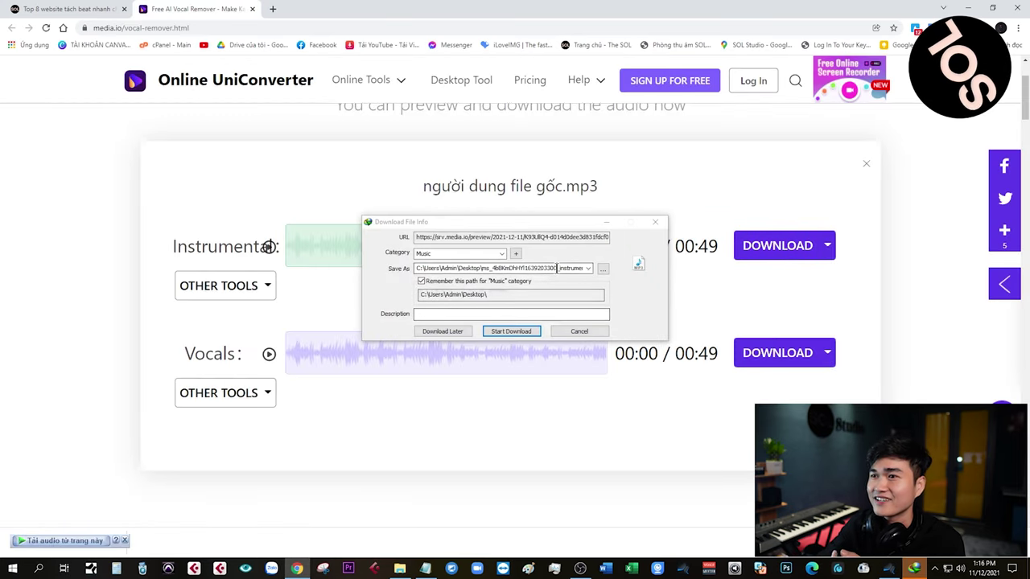
left_click(603, 269)
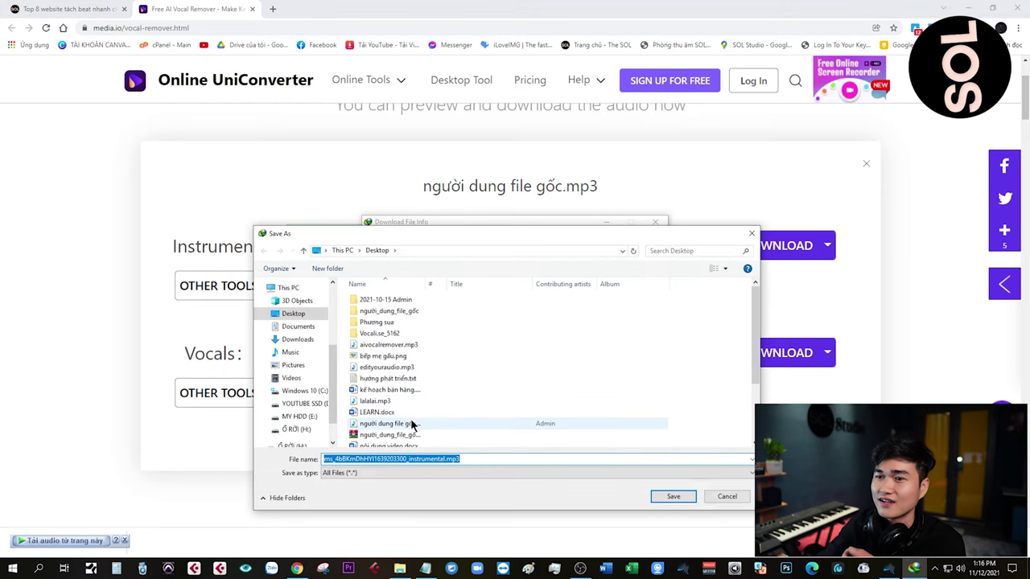
scroll(410, 422, "down", 3)
type("t")
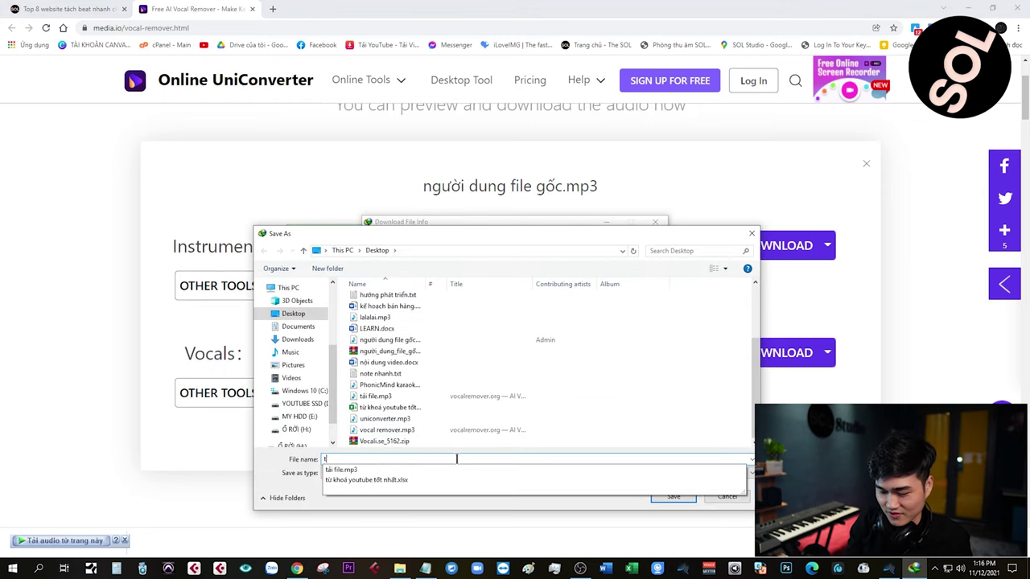
type("ải 2")
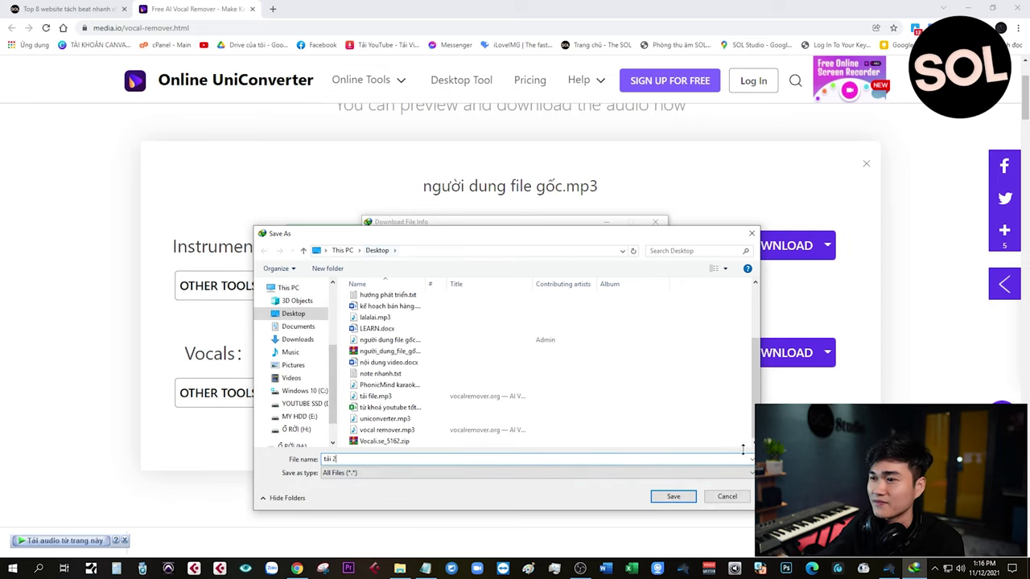
left_click(673, 496)
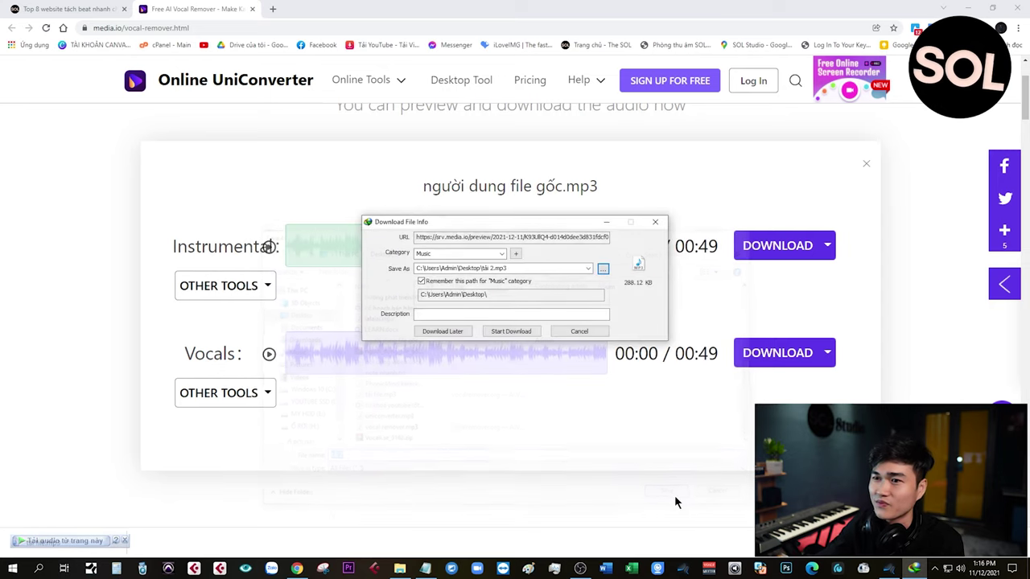
left_click(513, 330)
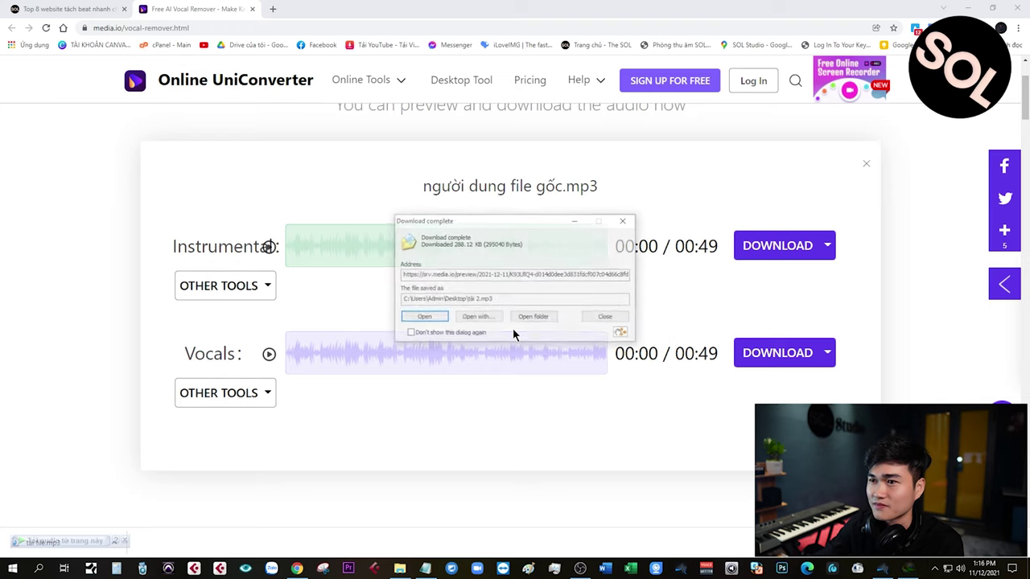
left_click(606, 318)
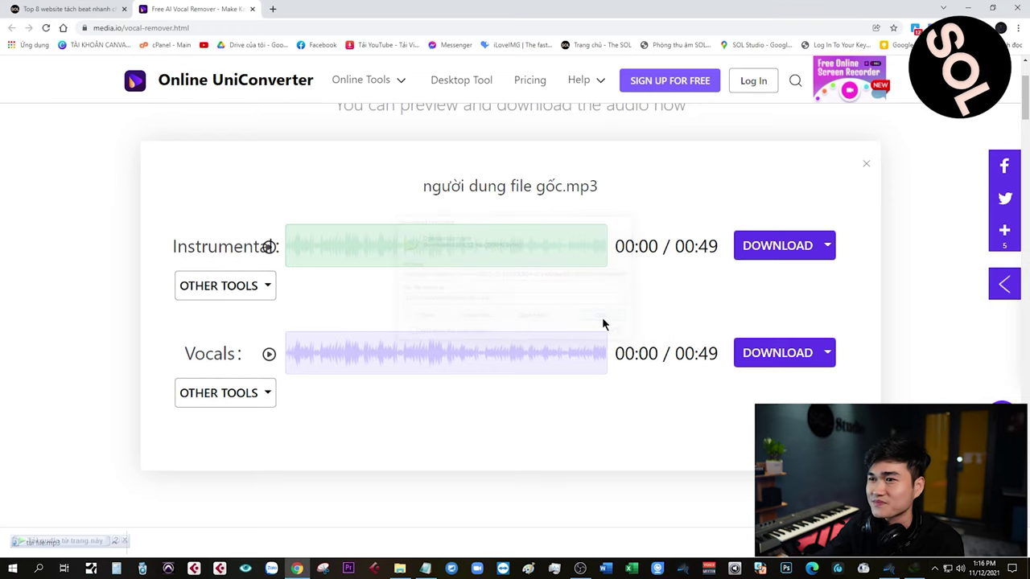
left_click(253, 8)
Bring up Studio One, shift its window clear of the article, and open the third listed website, AI Vocal Remover
left_click(905, 568)
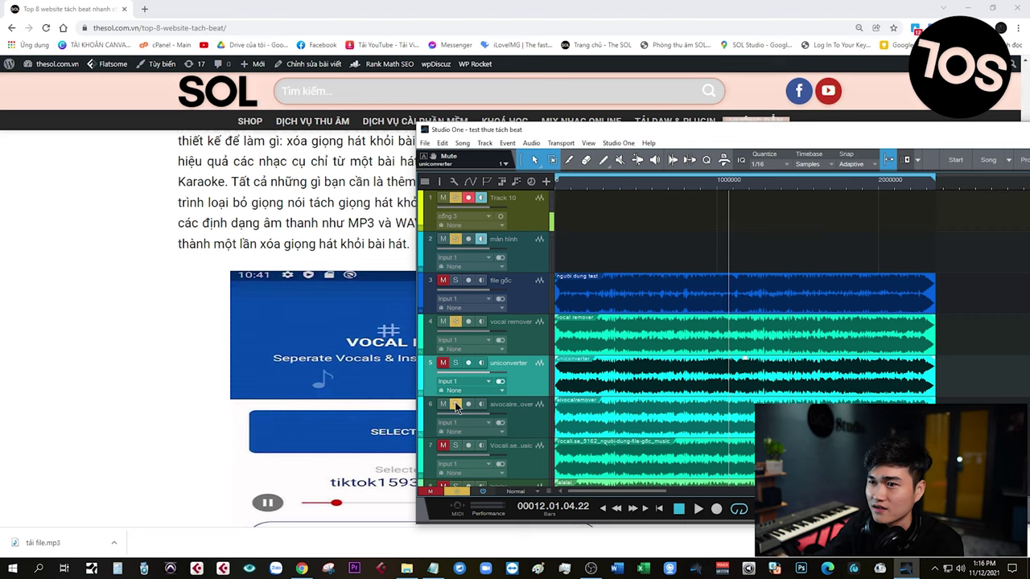
scroll(252, 326, "up", 15)
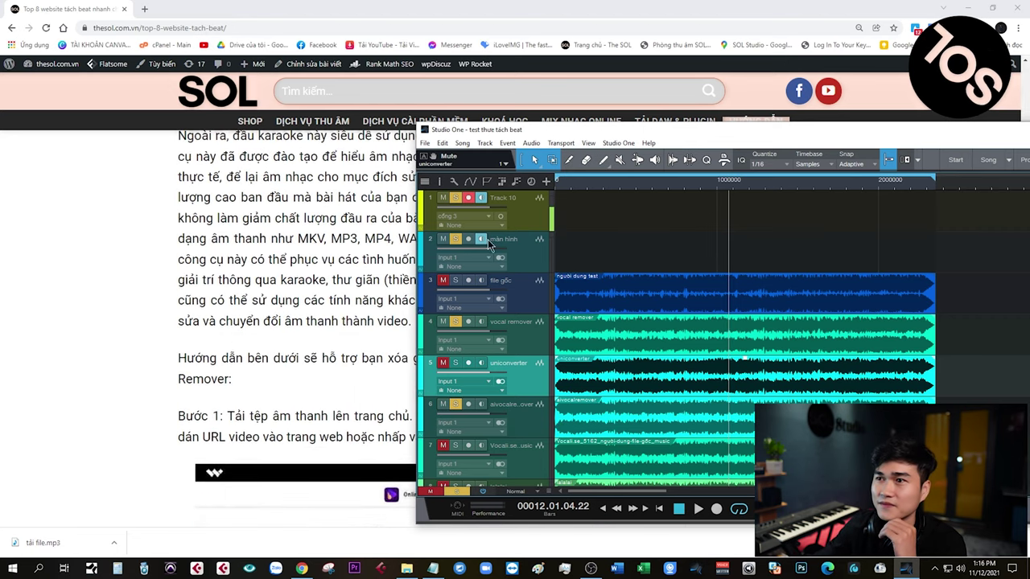
left_click_drag(580, 126, 679, 109)
scroll(309, 298, "up", 6)
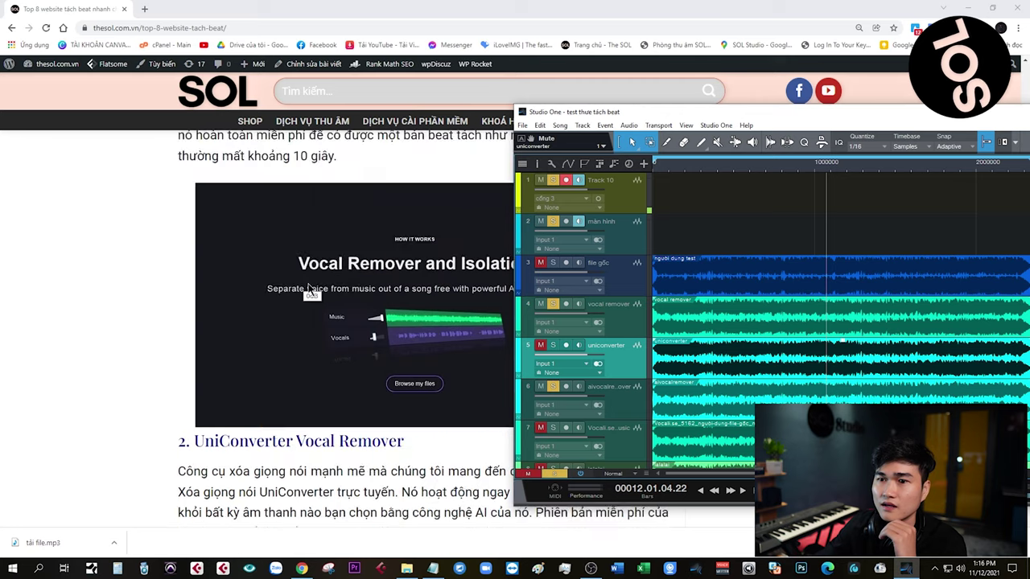
scroll(310, 298, "down", 6)
scroll(360, 370, "down", 10)
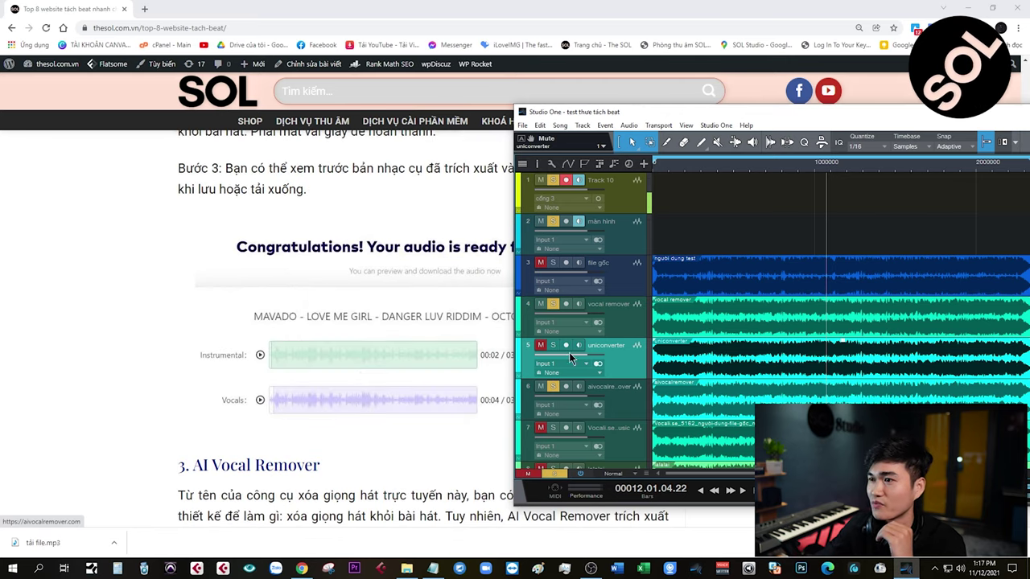
left_click(282, 470)
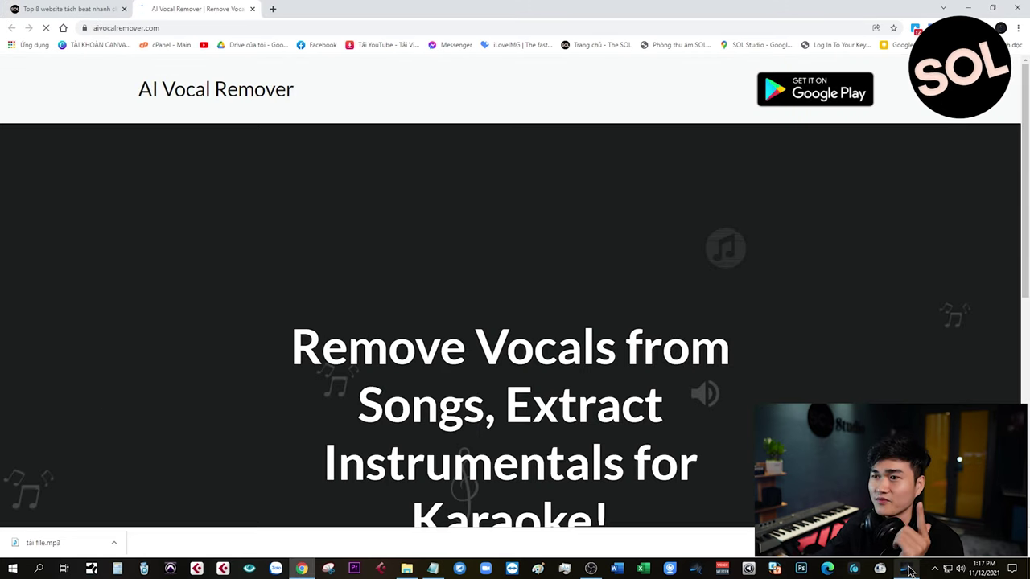
In Studio One, listen to the soloed "aivocalremover" beat, and select the neighbouring separated tracks in turn, ending on "aivocalremover"
left_click(906, 568)
left_click_drag(743, 120, 495, 116)
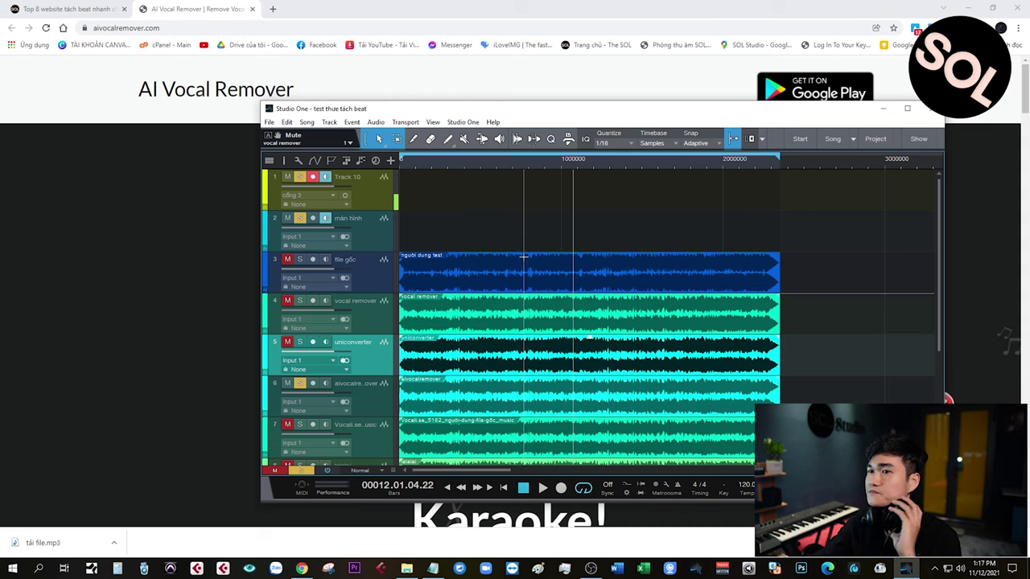
left_click(455, 168)
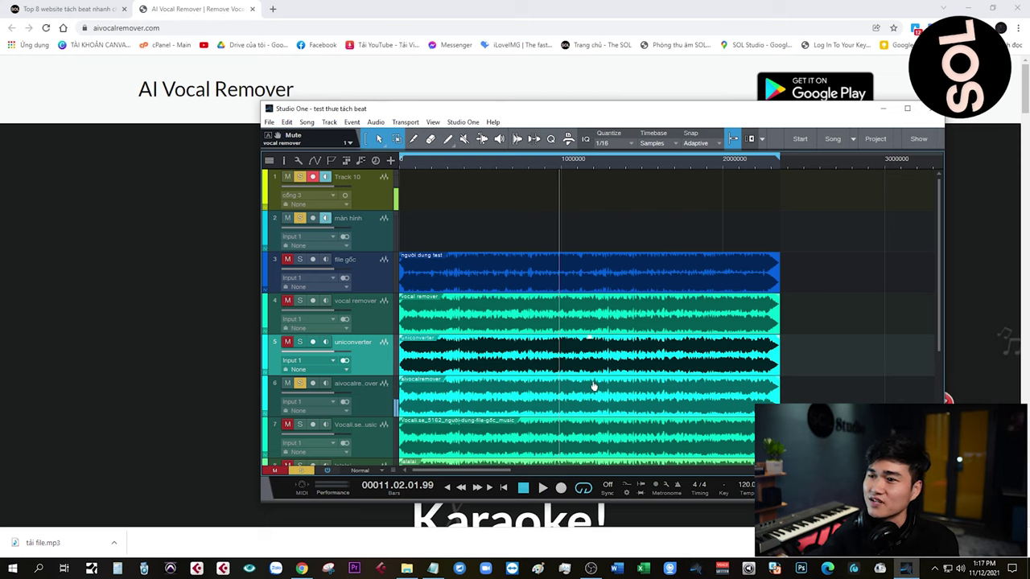
left_click(368, 318)
left_click(374, 352)
left_click(366, 411)
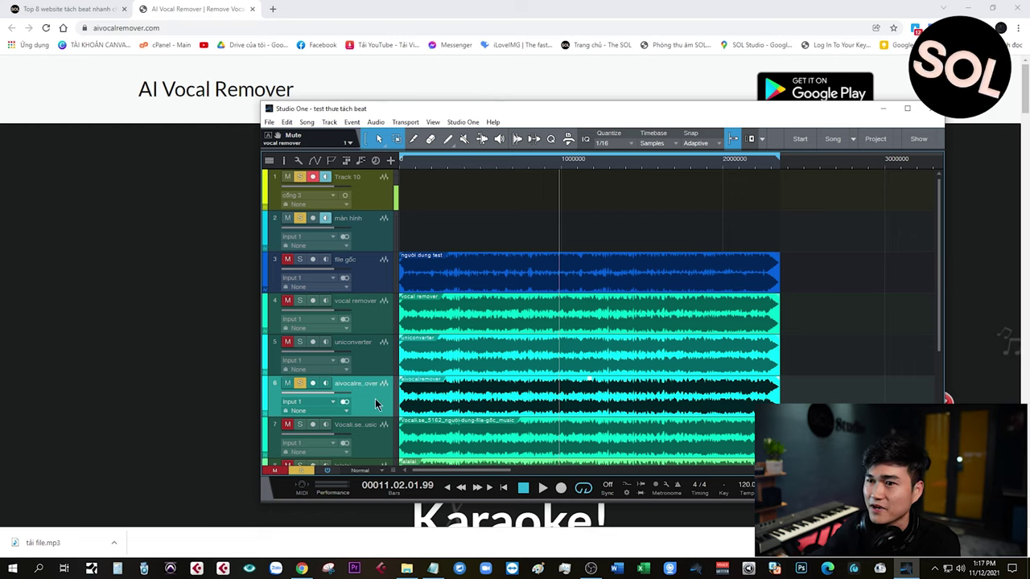
Shift the Studio One window aside and upload "người dung file gốc.mp3" from the Desktop to AI Vocal Remover
left_click_drag(498, 108, 861, 173)
scroll(486, 362, "down", 4)
scroll(485, 362, "down", 2)
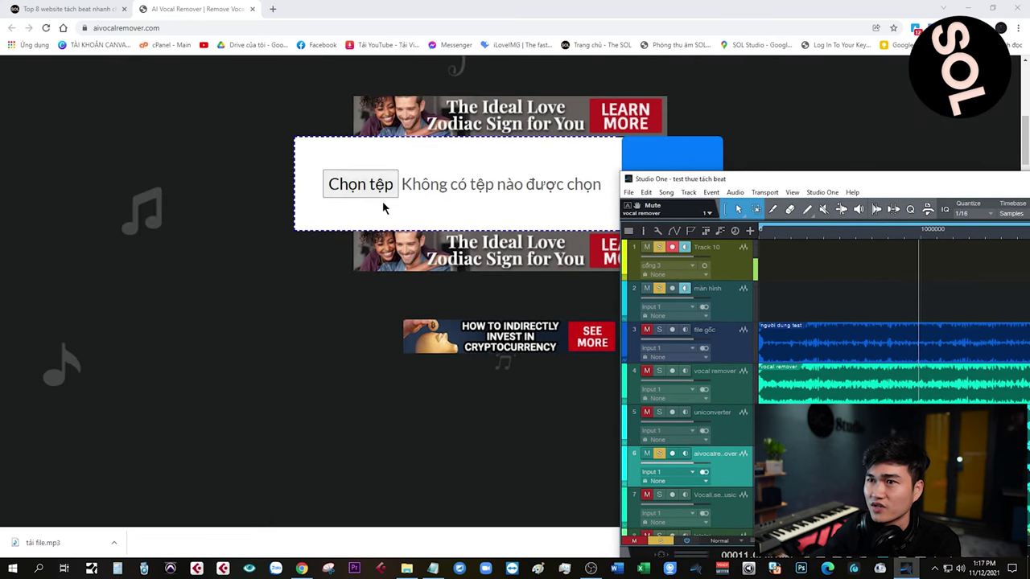
left_click(383, 192)
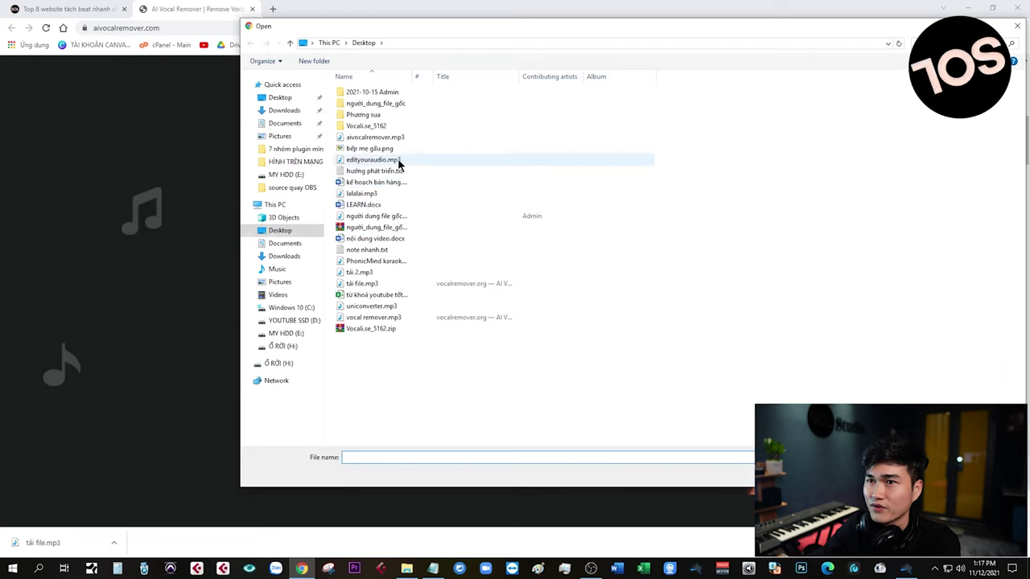
left_click(399, 219)
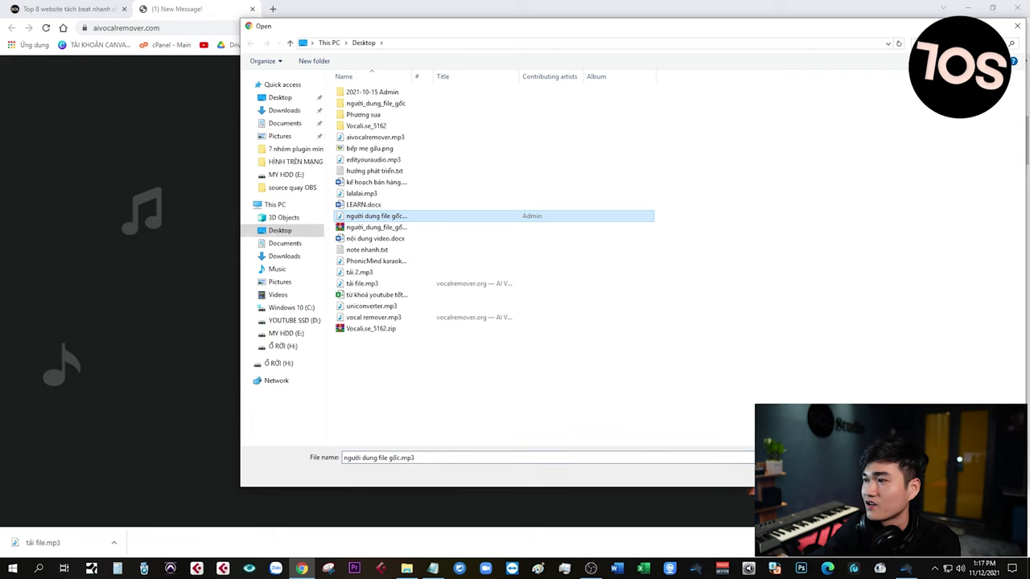
key("Return")
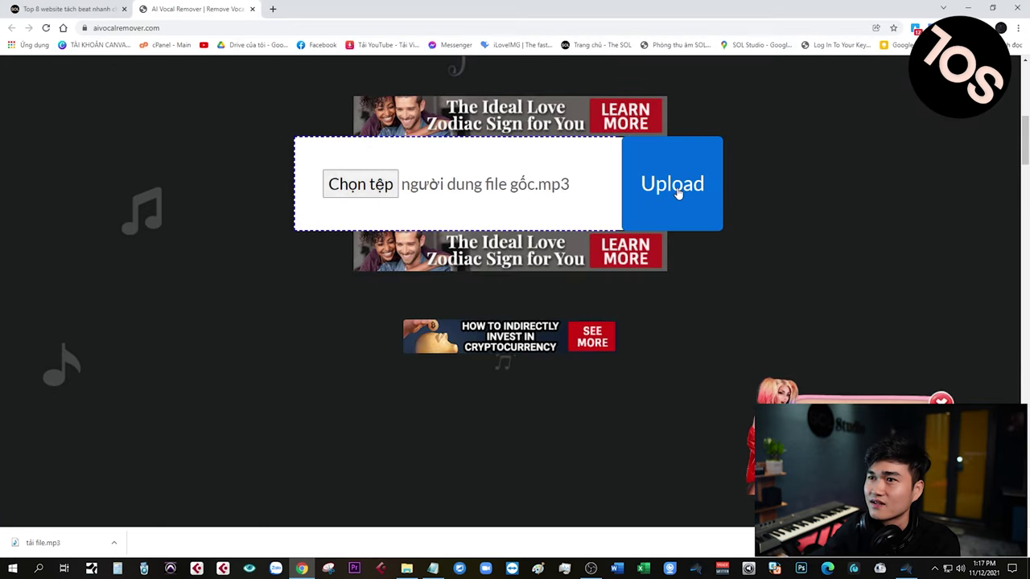
left_click(671, 186)
scroll(592, 400, "down", 2)
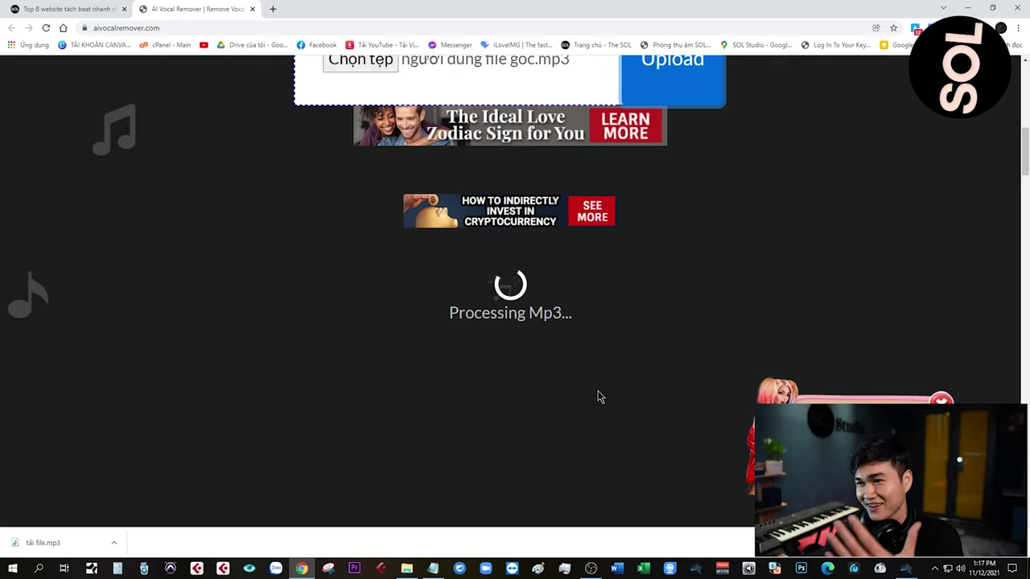
Close the AI Vocal Remover page and open the fourth website listed in the article, Vocali.Se
left_click(252, 9)
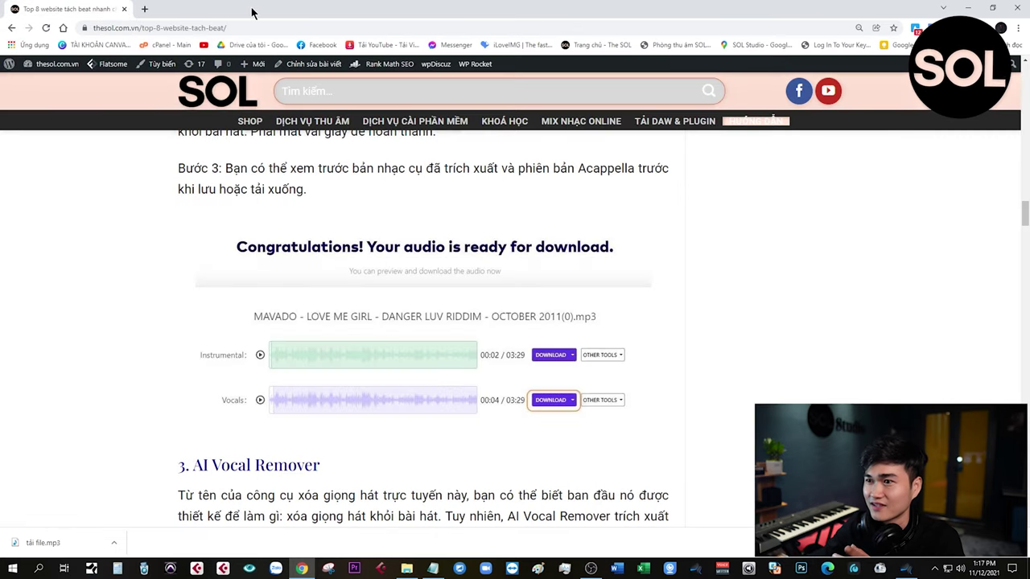
scroll(728, 414, "down", 10)
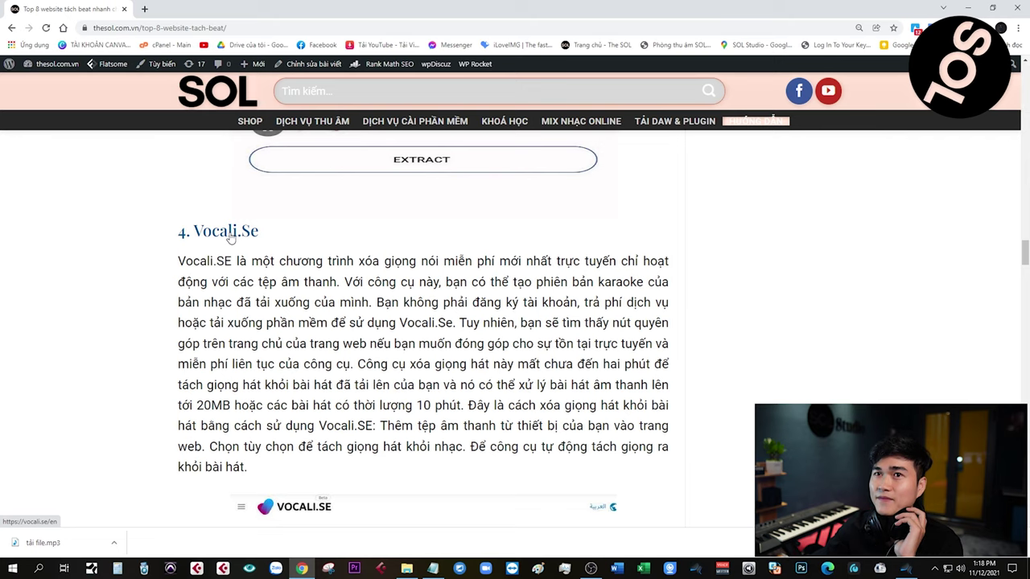
left_click(231, 235)
In Studio One, solo the Vocali.se music track instead of "aivocalremover", listen to it from near the start, and return to the Vocali.se page
left_click(906, 569)
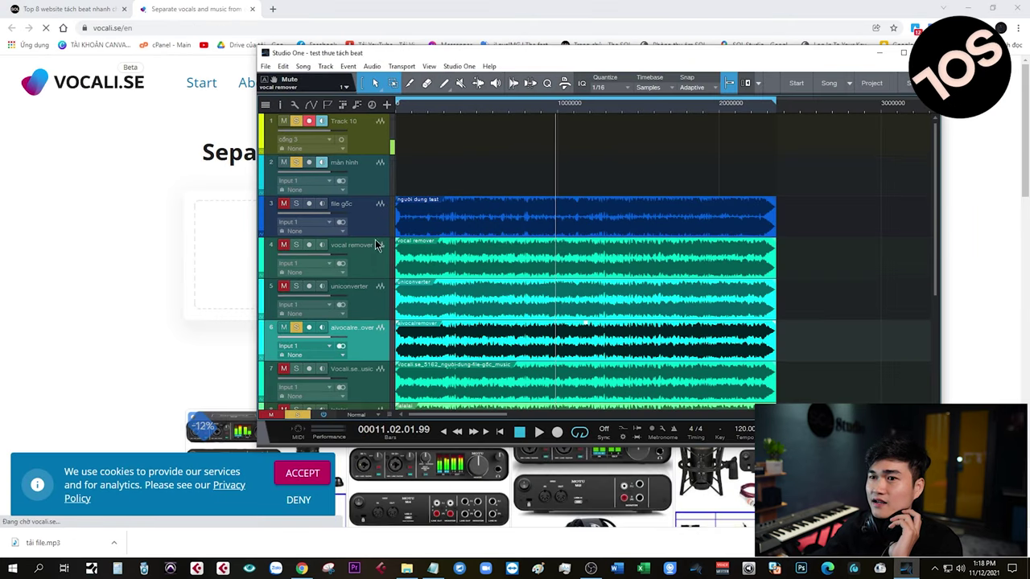
left_click(296, 333)
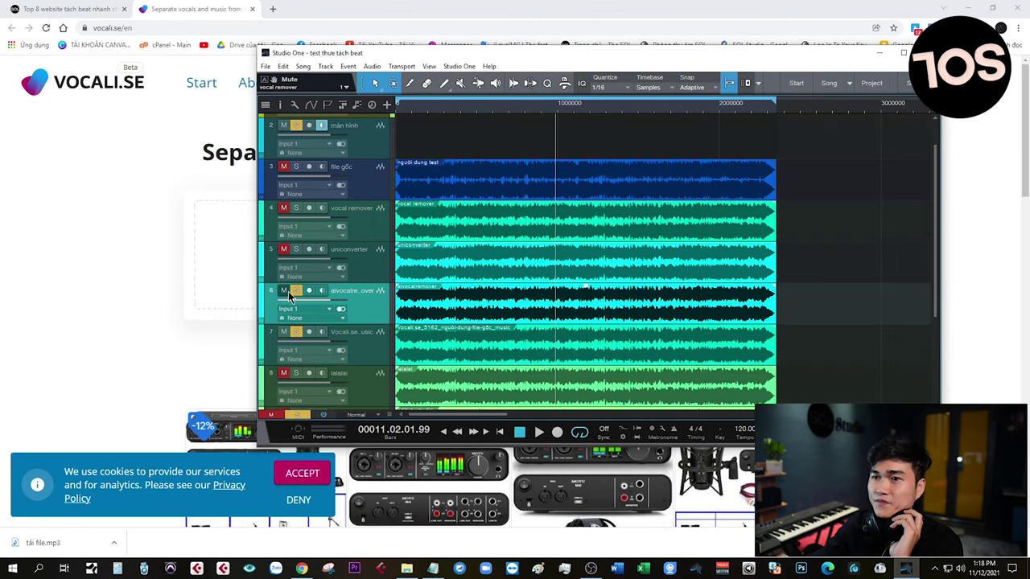
left_click(449, 110)
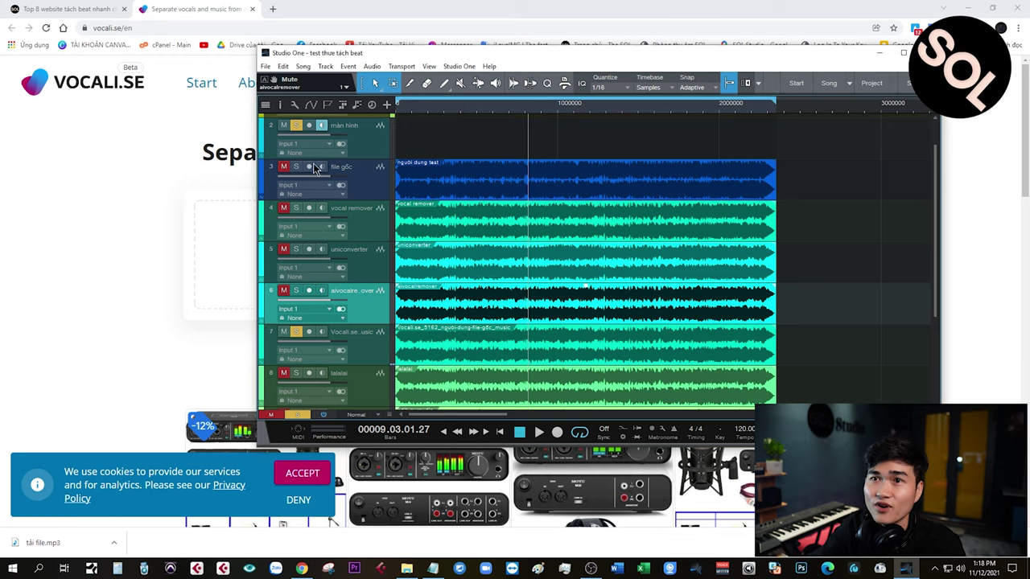
left_click(91, 189)
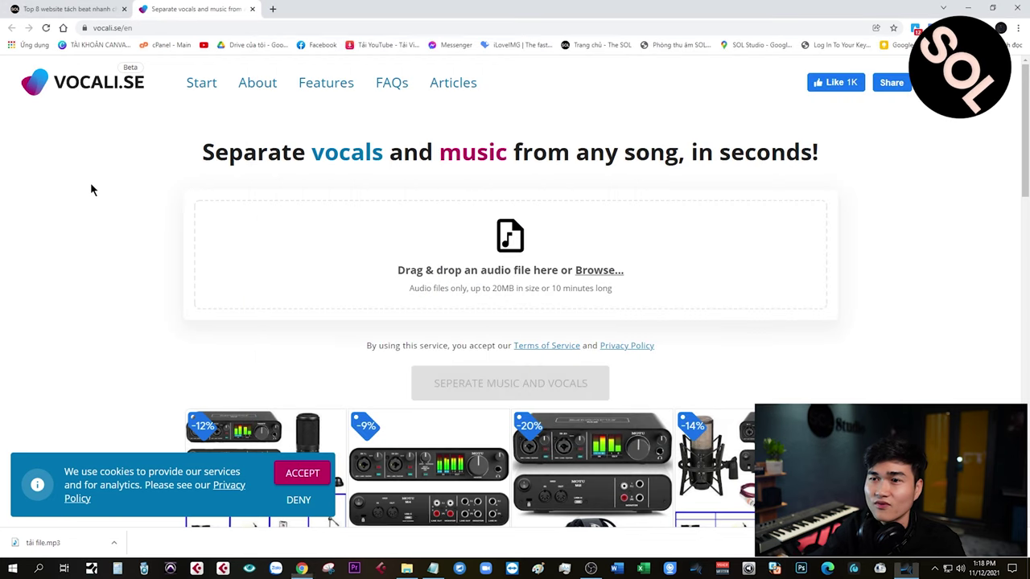
Return to the website list article, open the fifth listed website, Lalal.ai, and close the Vocali.Se page
left_click(90, 11)
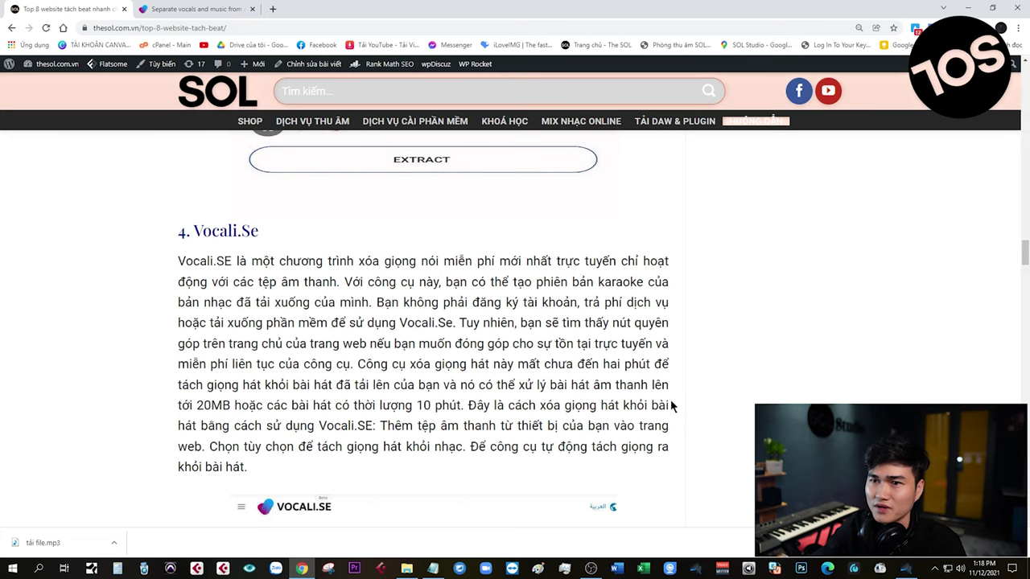
scroll(671, 406, "up", 5)
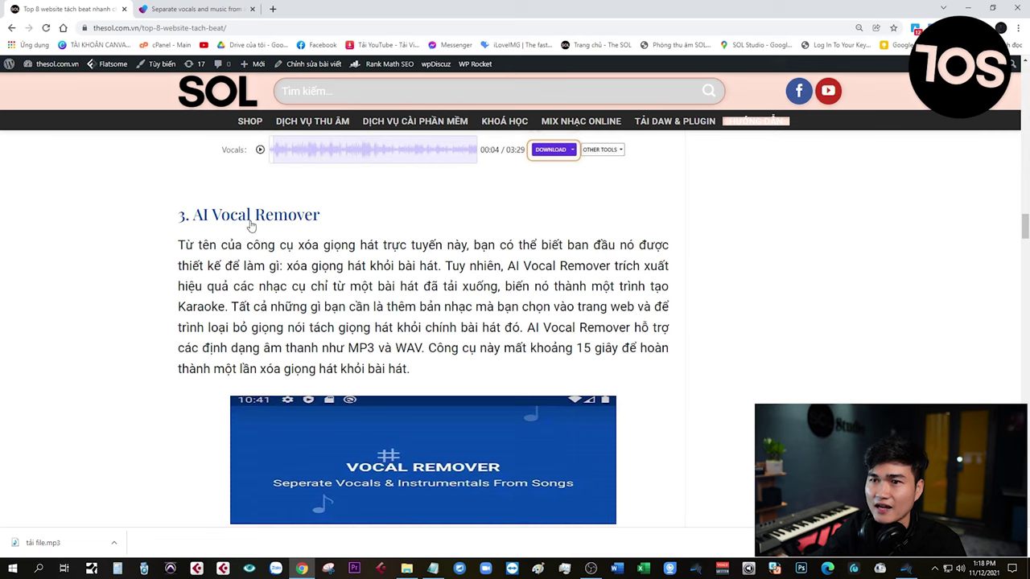
scroll(714, 394, "down", 5)
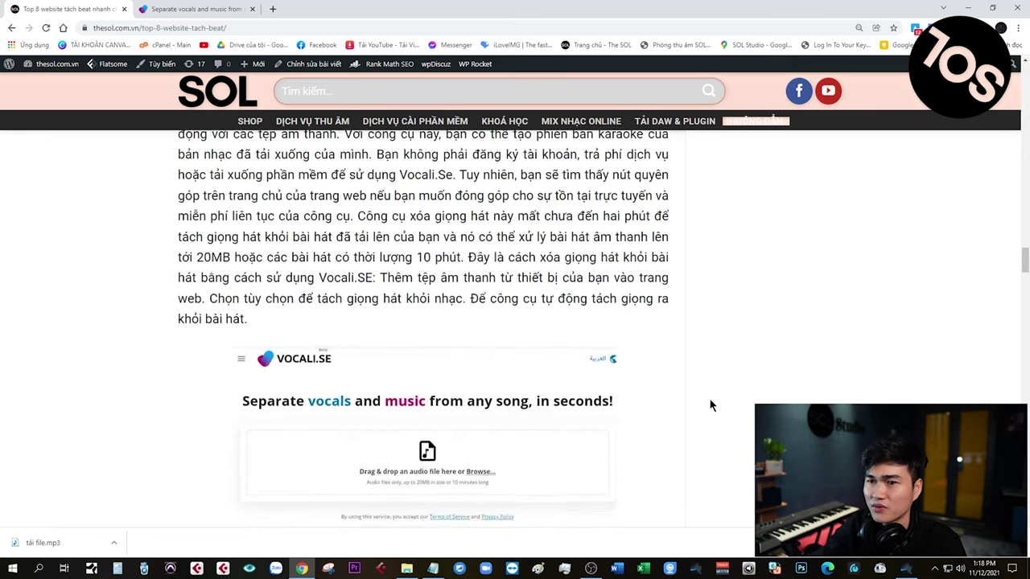
scroll(710, 405, "down", 3)
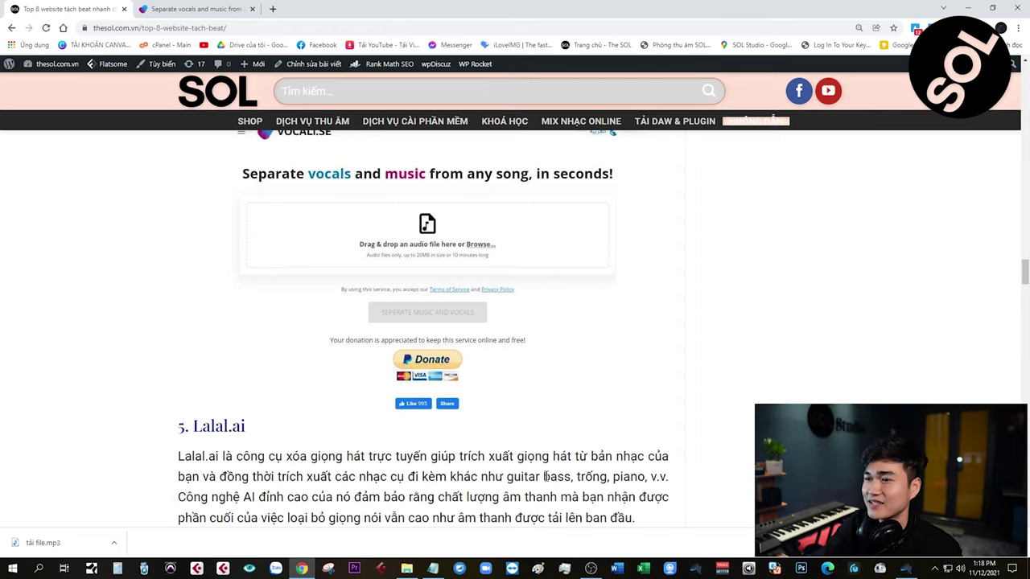
left_click(242, 432)
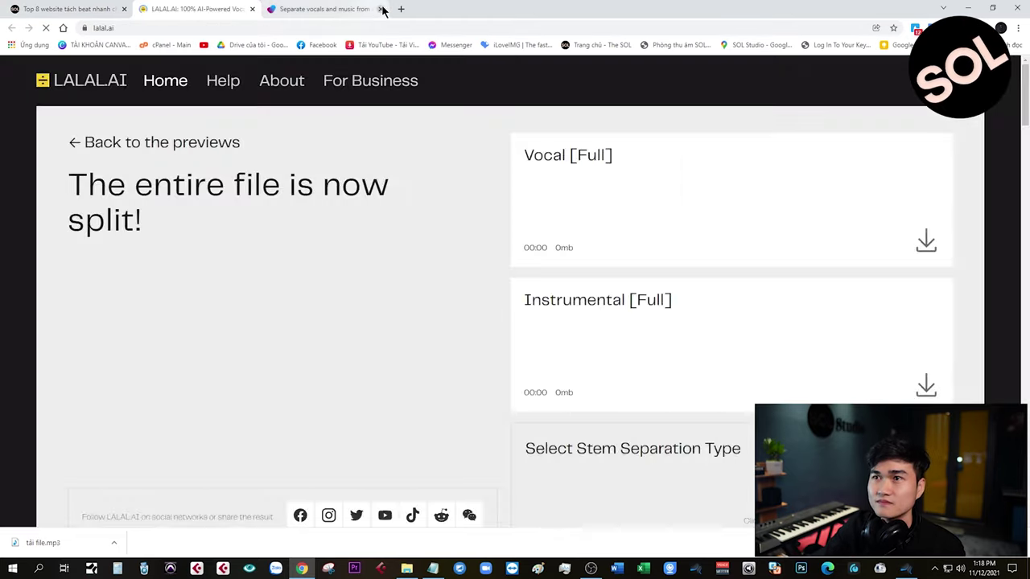
left_click(383, 9)
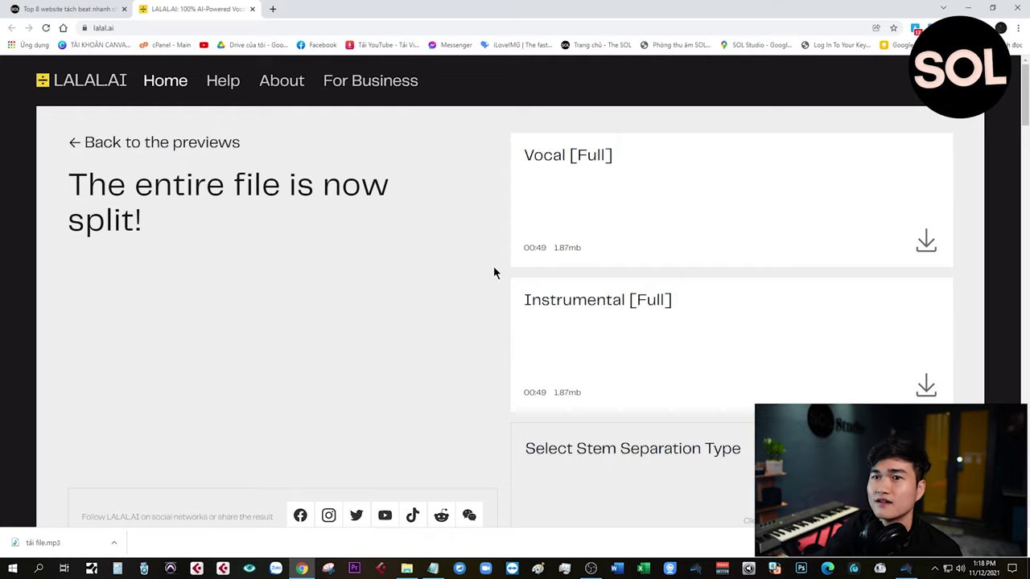
Leave the finished split result on LALAL.AI and go back to its file upload page
scroll(494, 272, "down", 2)
scroll(494, 272, "up", 2)
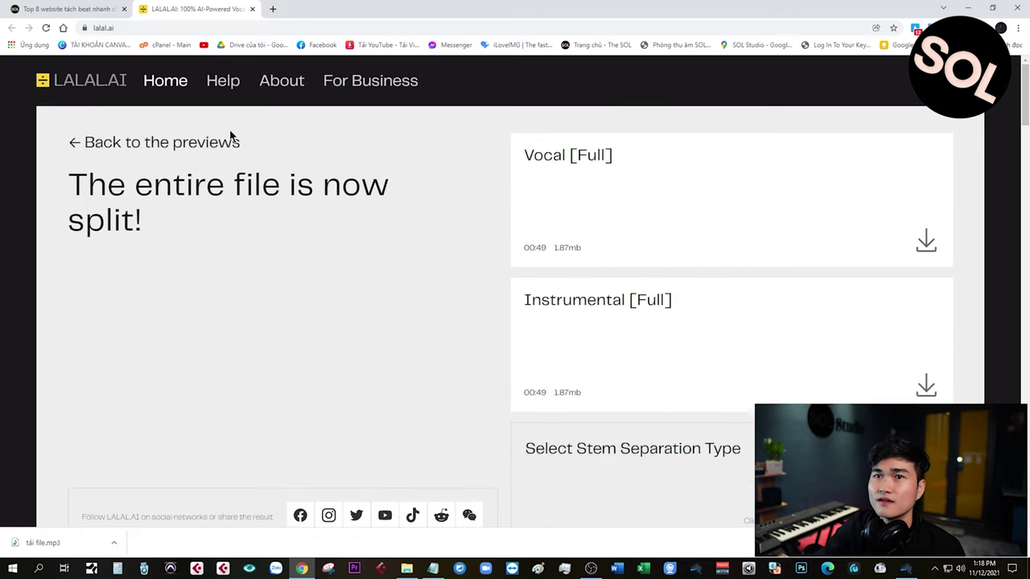
left_click(181, 84)
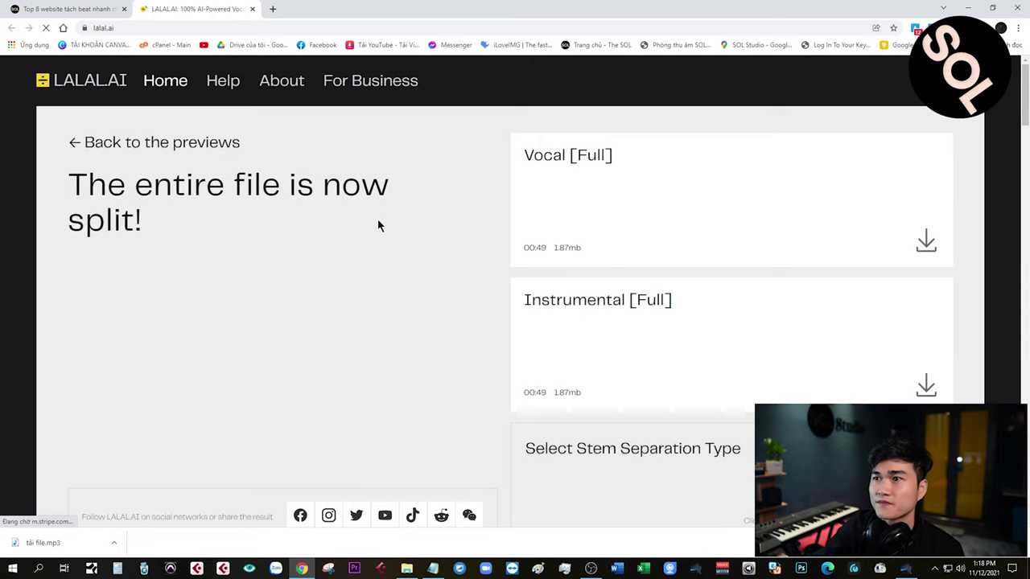
left_click(73, 142)
left_click(75, 140)
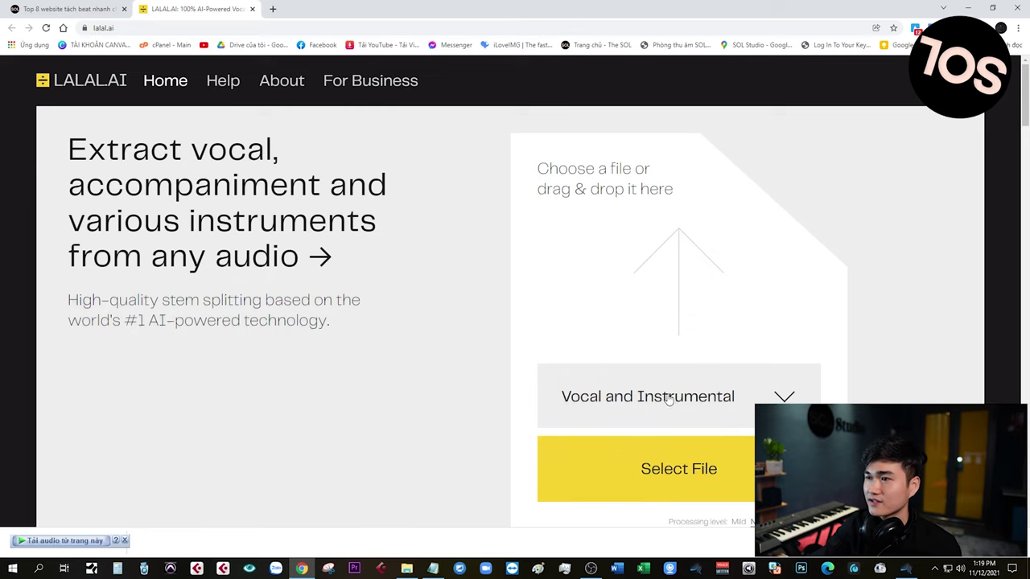
Upload "người dung file gốc.mp3" from the Desktop to LALAL.AI for Vocal and Instrumental separation
left_click(648, 473)
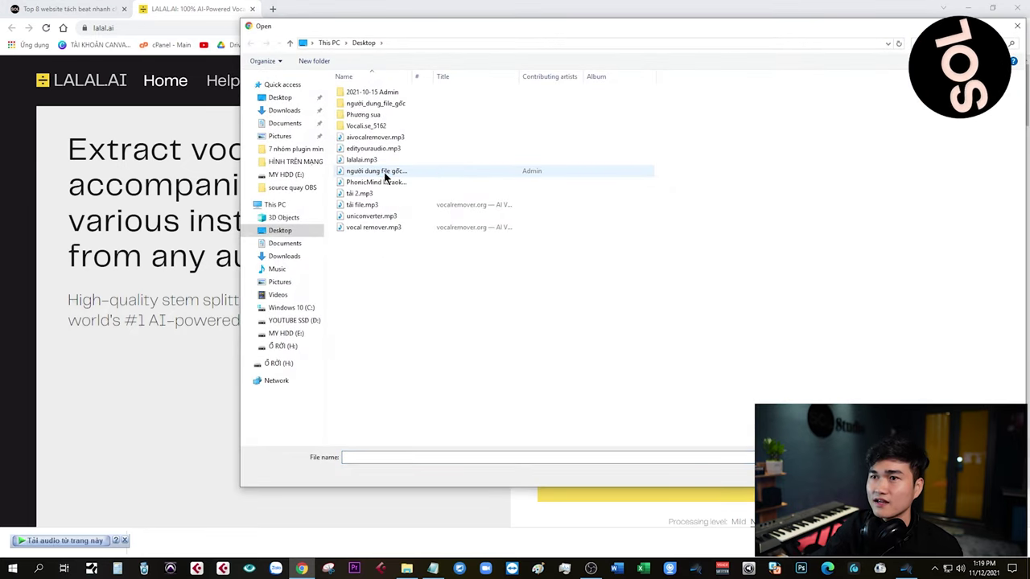
left_click(378, 172)
key("Return")
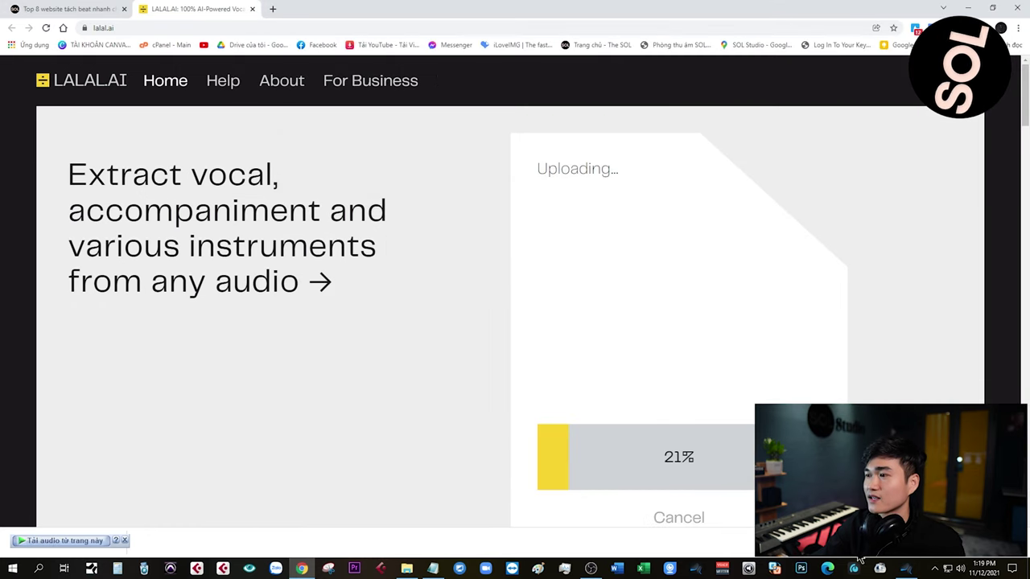
Switch to Studio One and listen to the soloed "lalalai" beat, stopping playback at the end
left_click(907, 568)
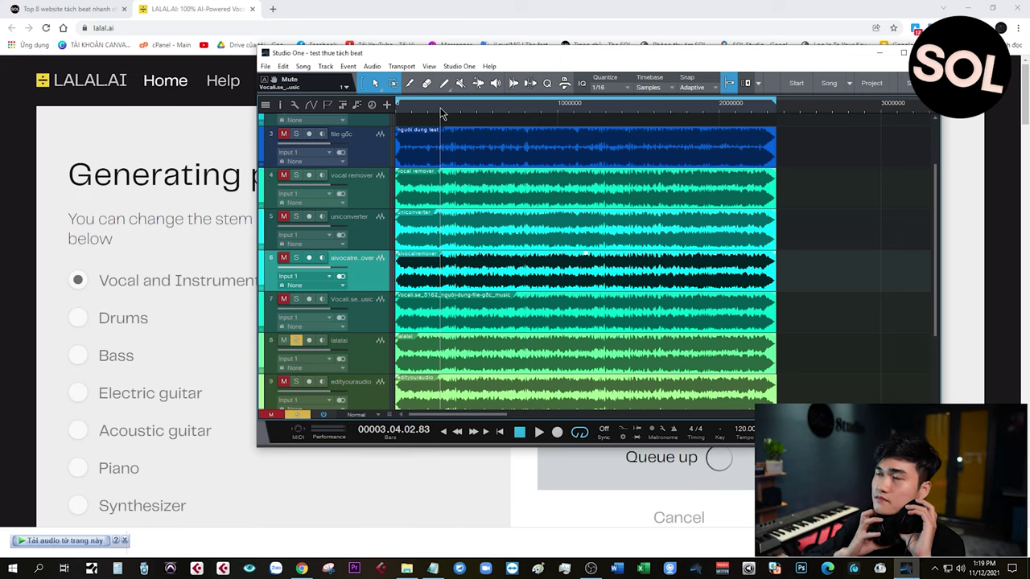
key("space")
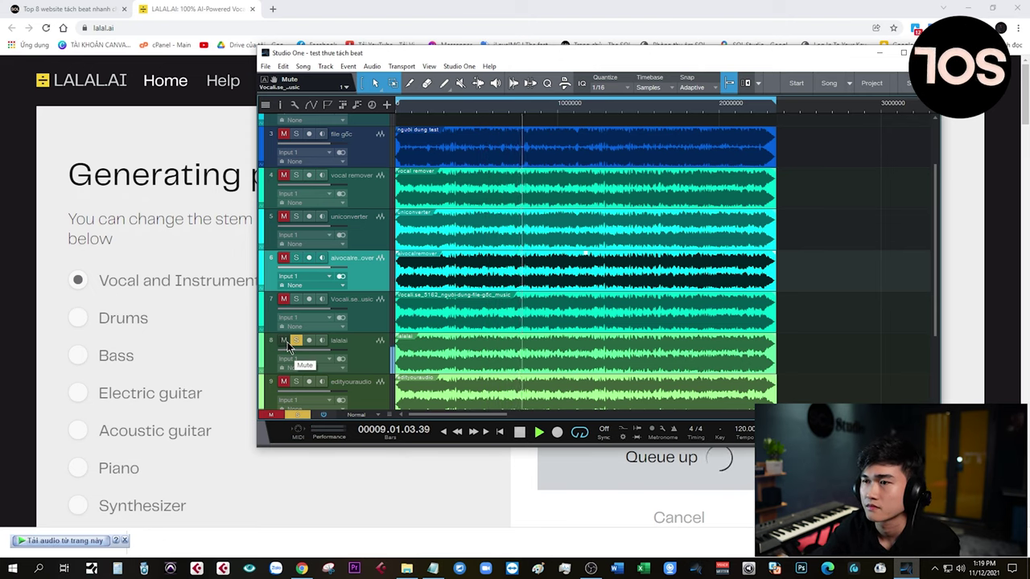
key("space")
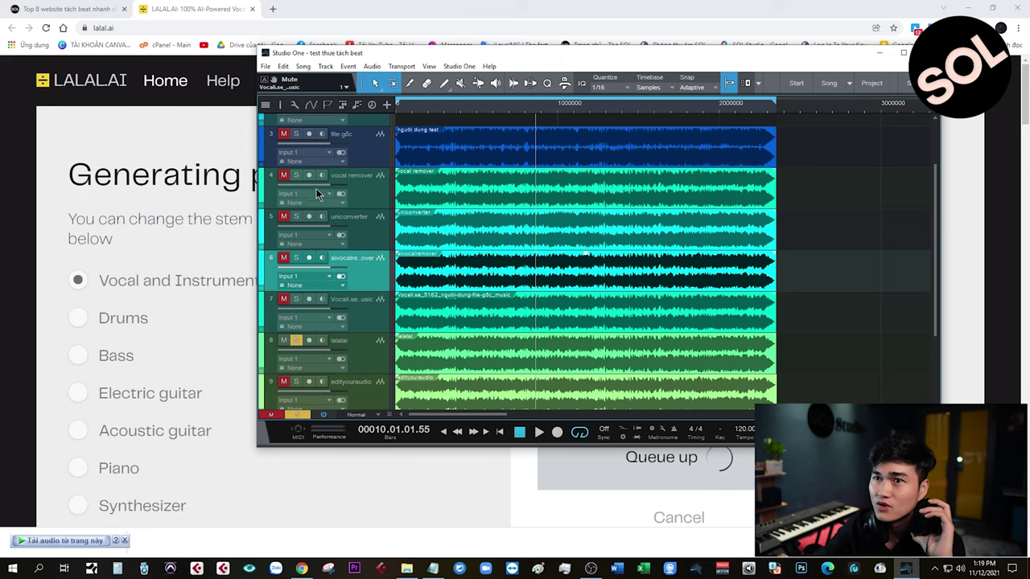
Solo "vocal remover" and "lalalai" in turn during playback to compare the two beats over the same early passage
left_click(296, 176)
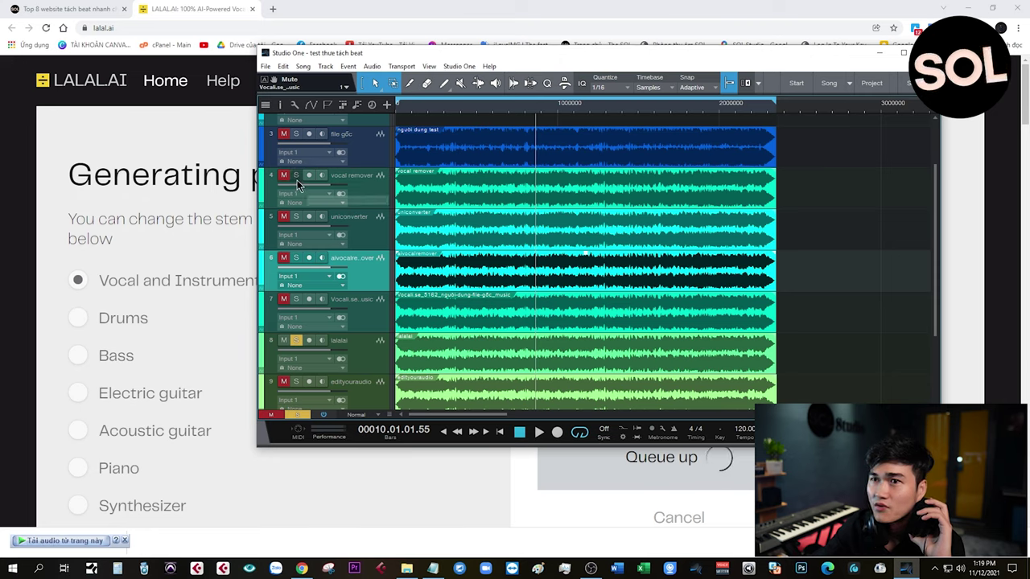
left_click(455, 111)
key("space")
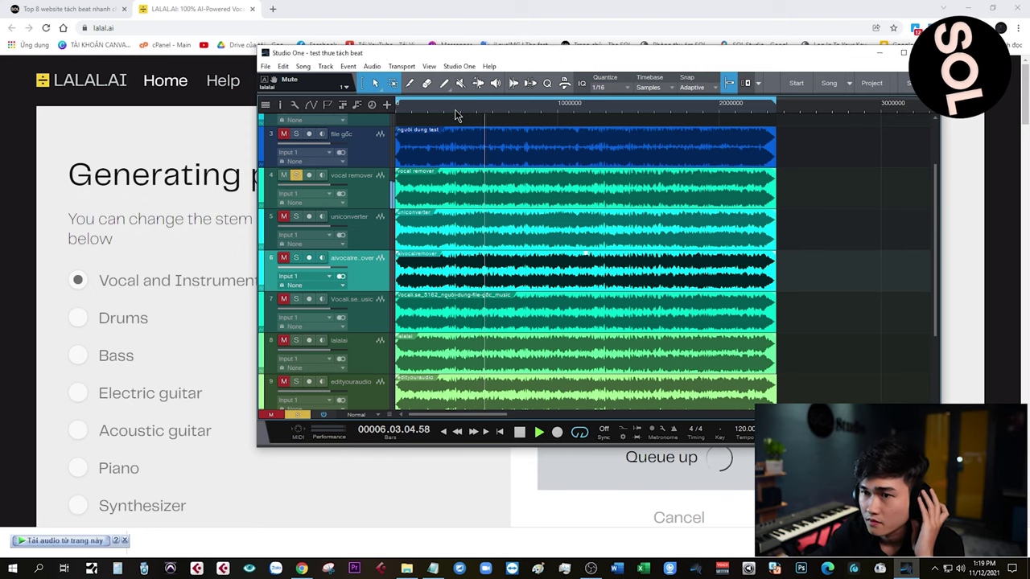
left_click(295, 175)
left_click(295, 341)
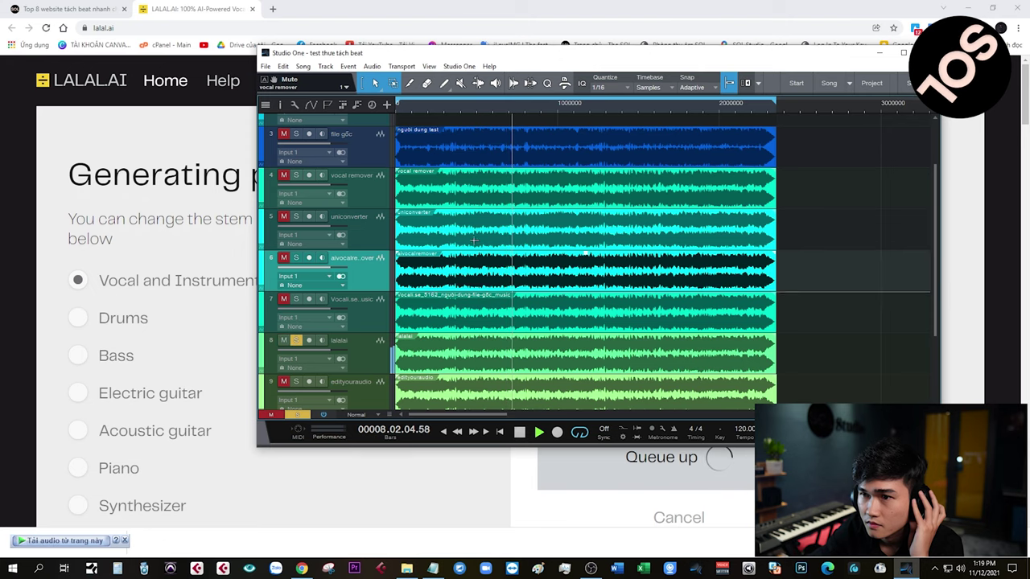
left_click(467, 110)
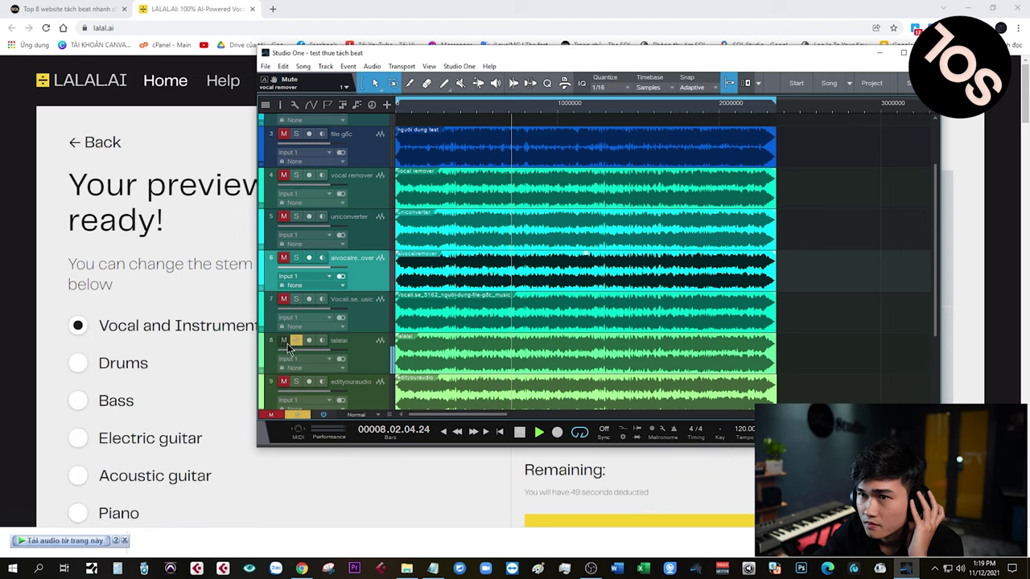
Compare the beats by soloing "vocal remover", "uniconverter", "aivocalremover", Vocali.se and "lalalai" in turn during playback, and stop on "lalalai"
left_click(298, 176)
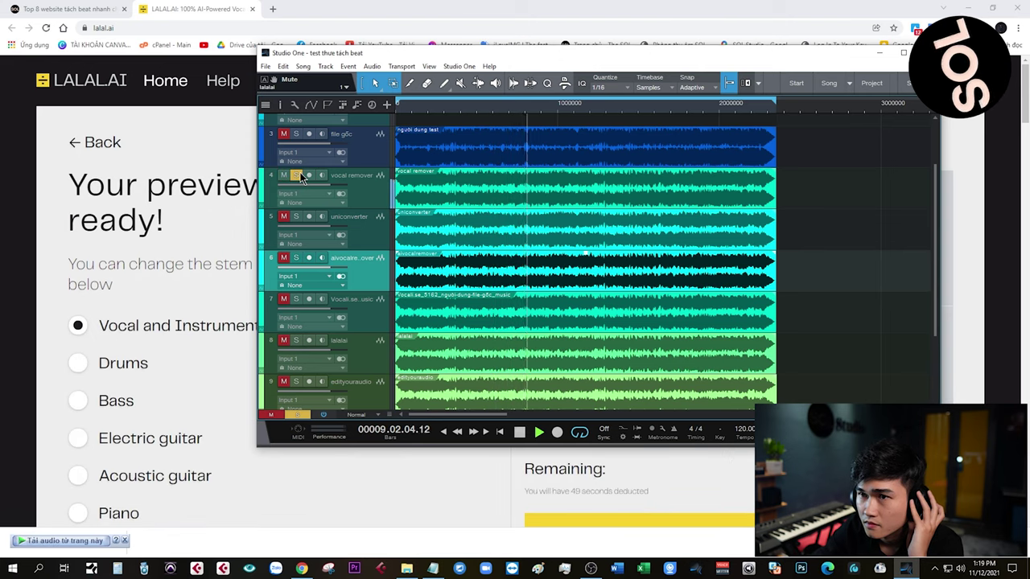
left_click(296, 175)
left_click(296, 217)
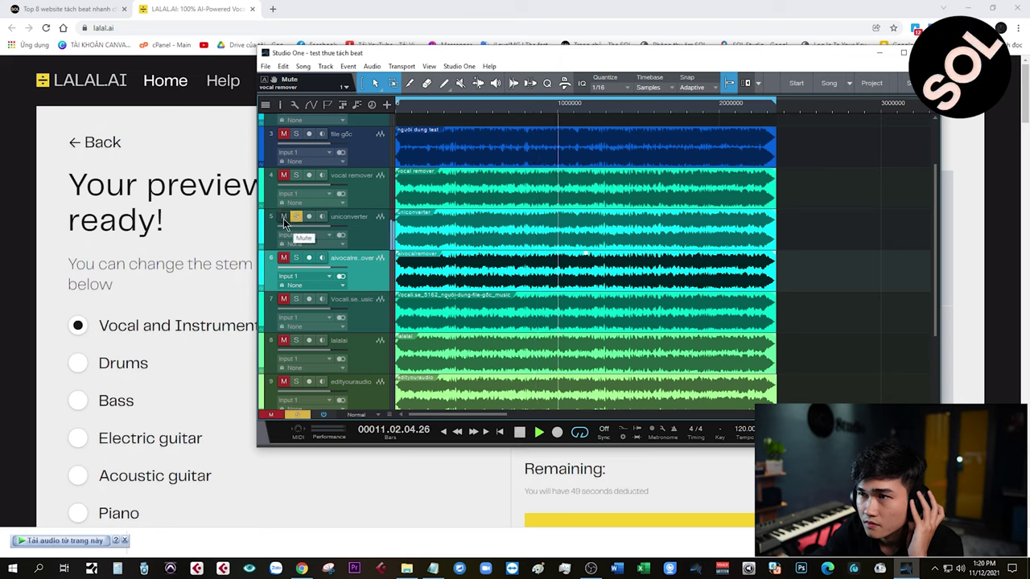
left_click(296, 217)
left_click(296, 257)
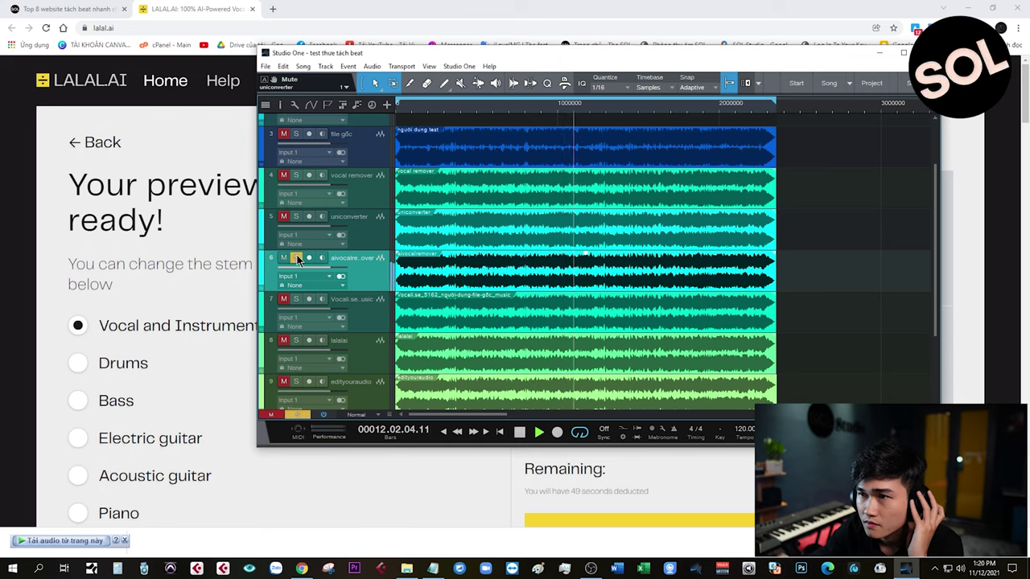
left_click(297, 258)
left_click(296, 300)
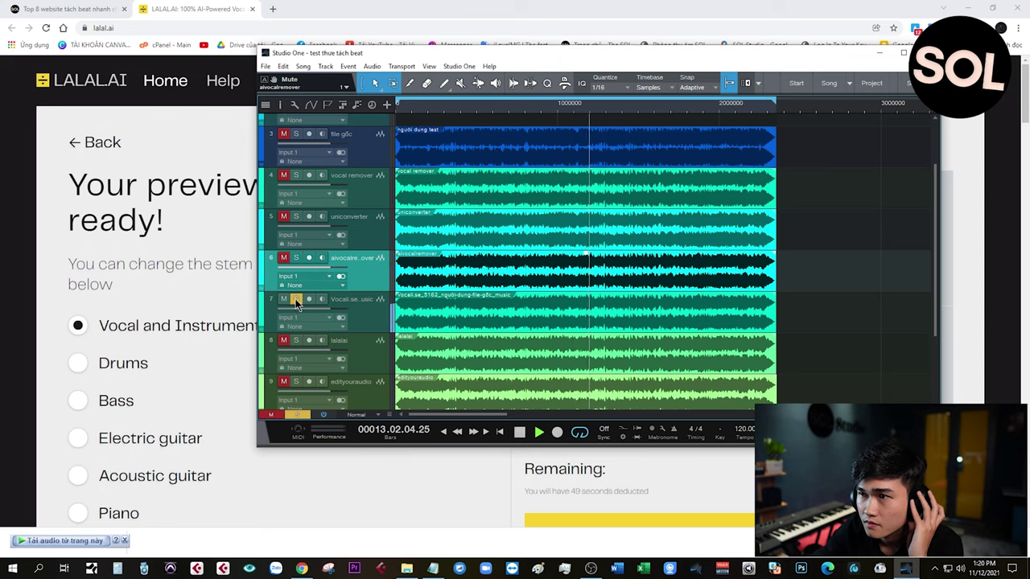
left_click(297, 340)
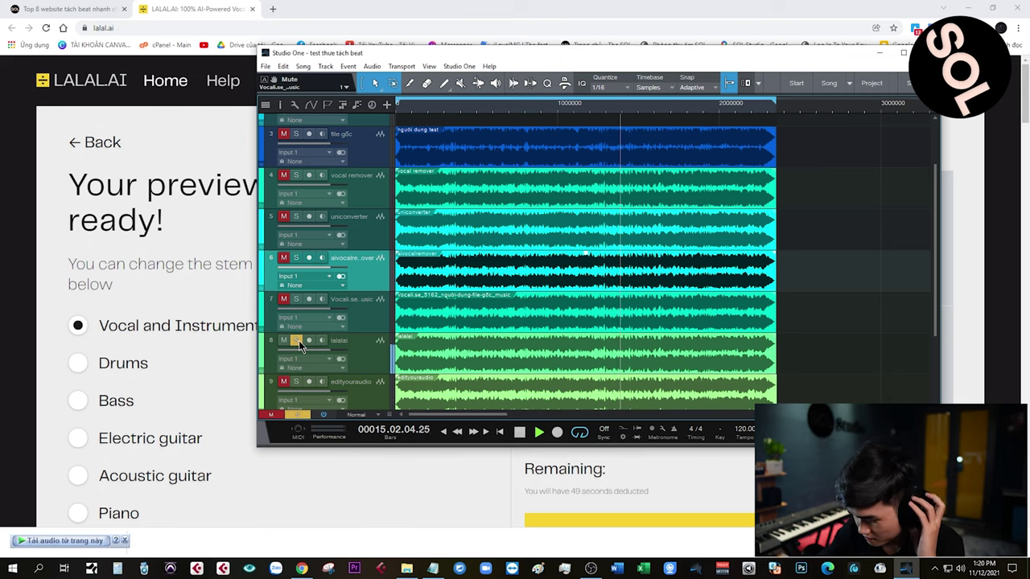
key("space")
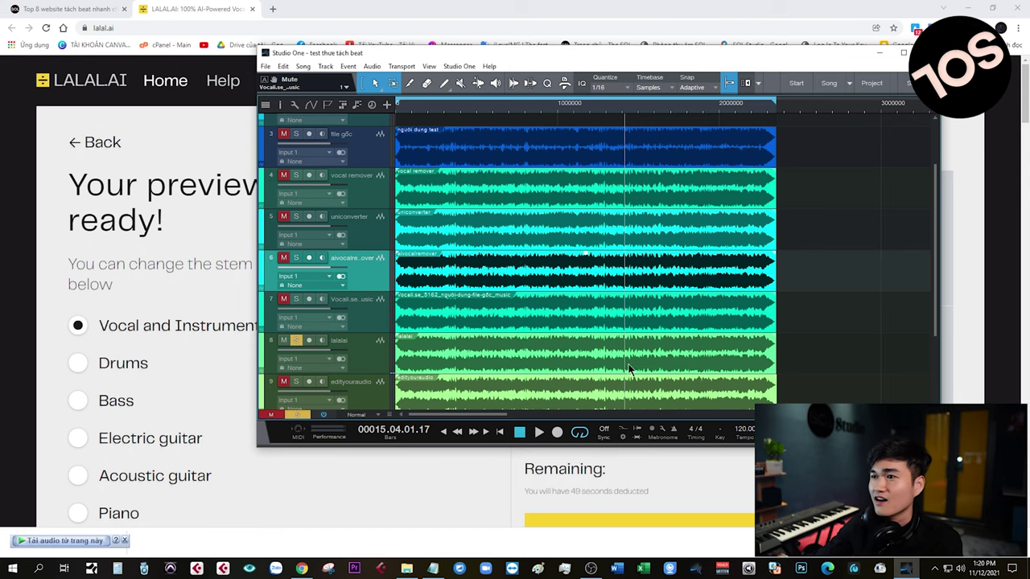
Select the separated tracks one by one from "lalalai" up to "vocal remover", ending back on "lalalai"
left_click(368, 359)
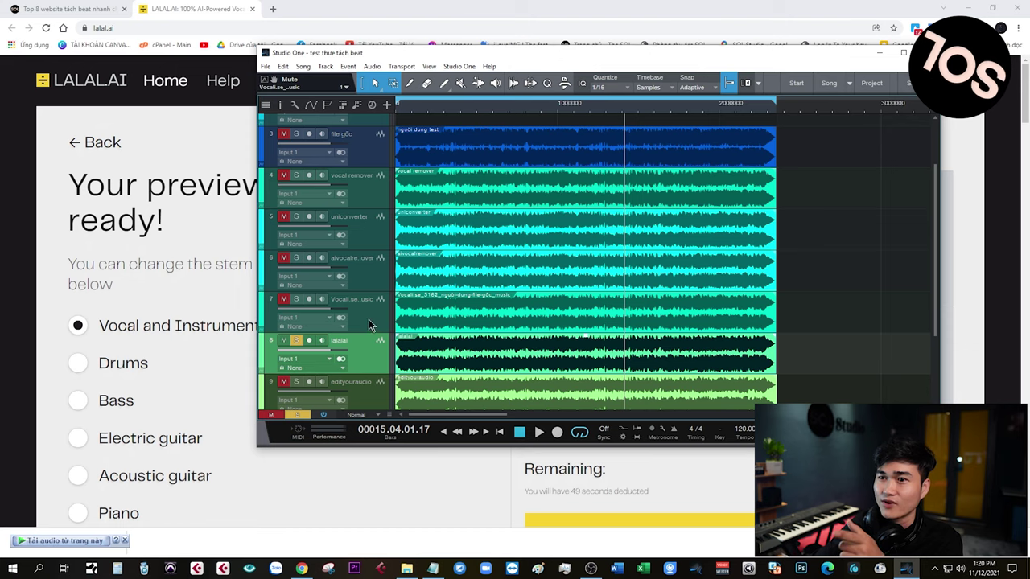
left_click(370, 321)
left_click(380, 280)
left_click(374, 241)
left_click(367, 205)
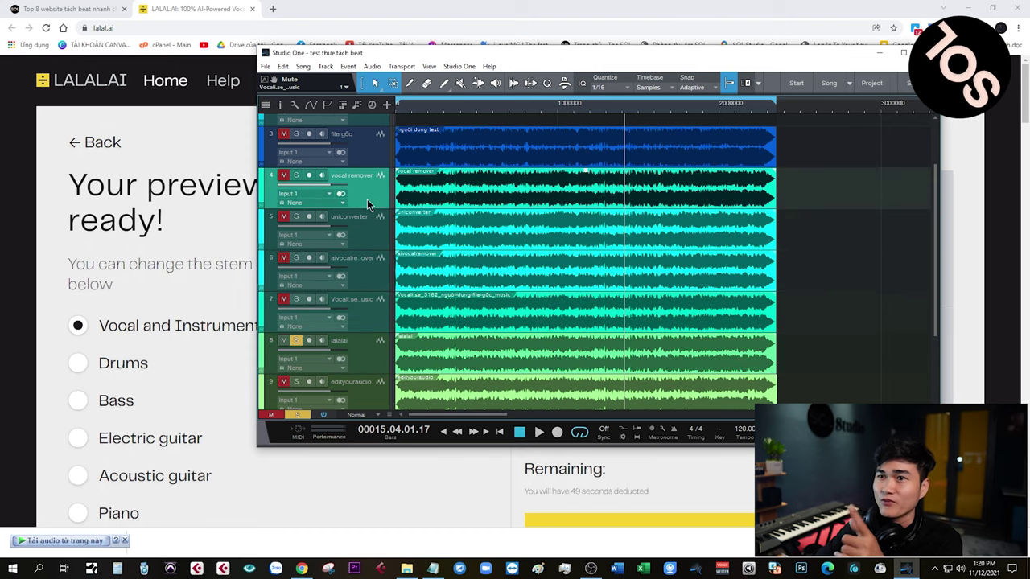
left_click(367, 359)
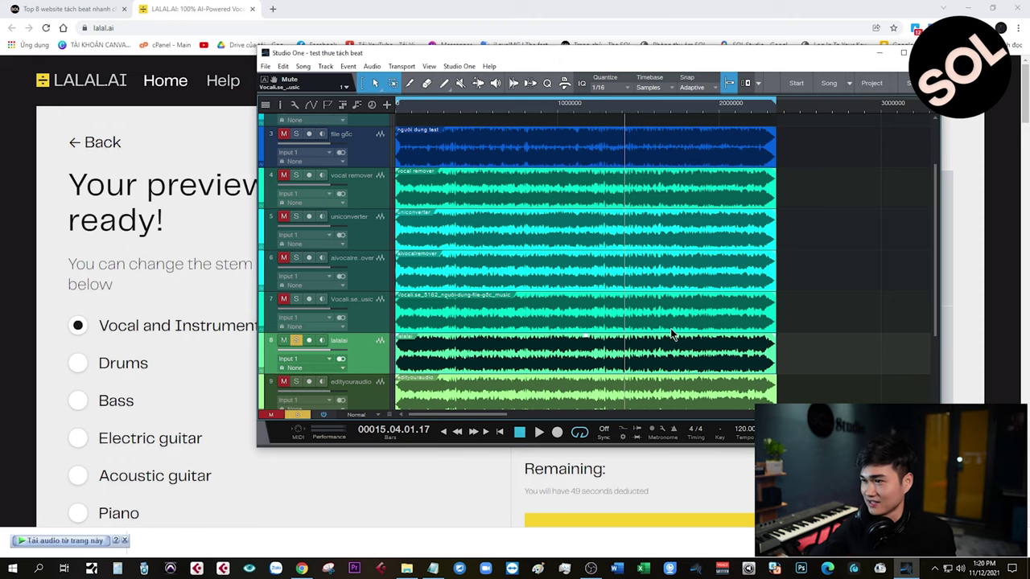
Return to the LALAL.AI previews and start processing the entire file into full vocal and instrumental stems
scroll(861, 327, "down", 1)
left_click(227, 145)
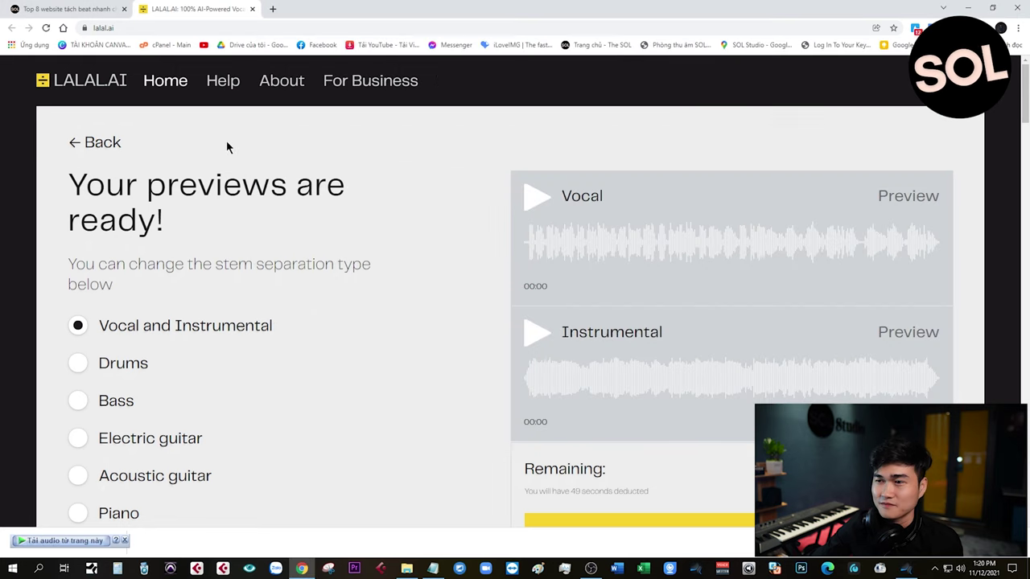
scroll(643, 396, "down", 2)
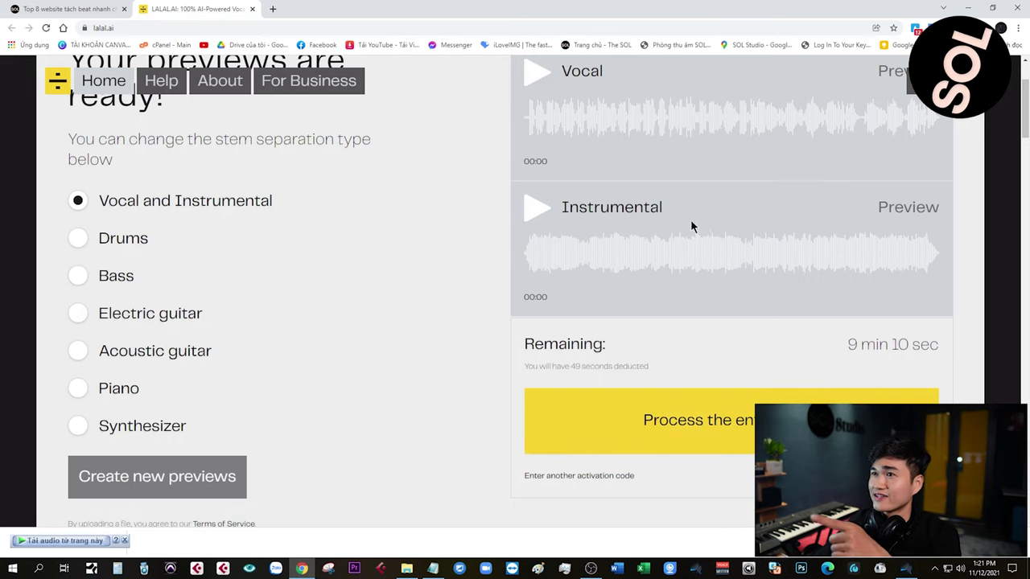
left_click(717, 430)
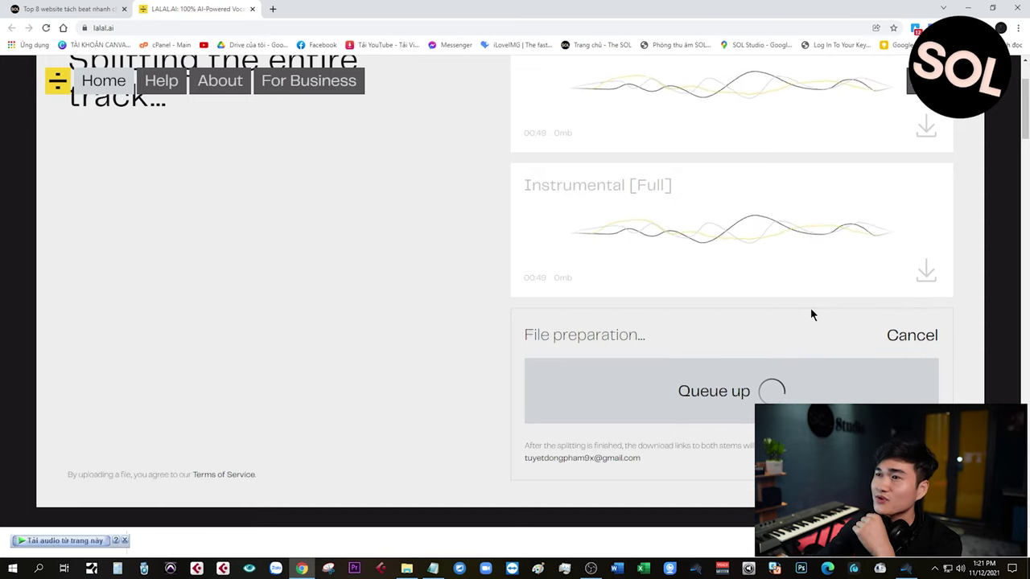
scroll(810, 314, "up", 2)
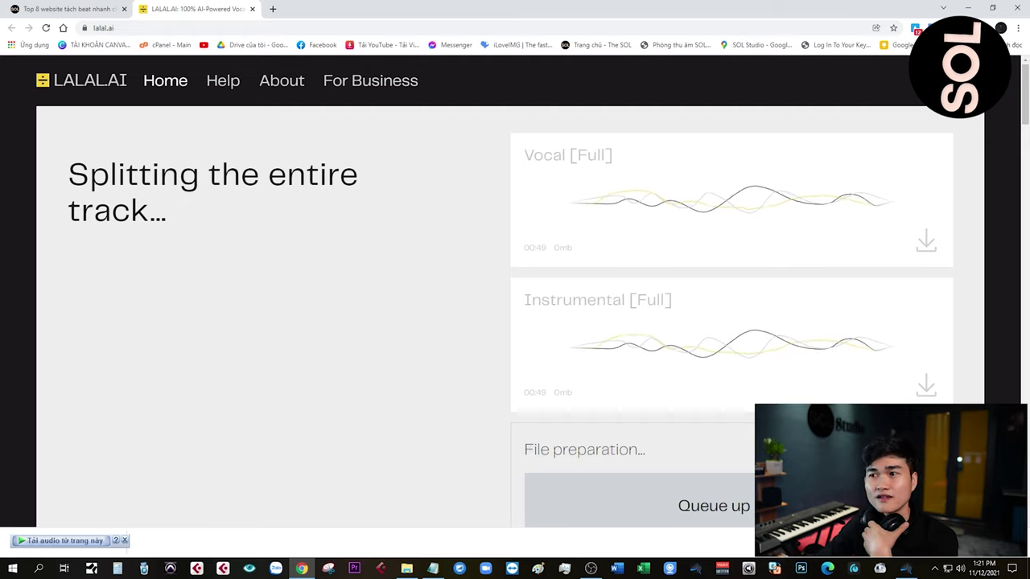
scroll(714, 483, "down", 3)
scroll(714, 515, "up", 3)
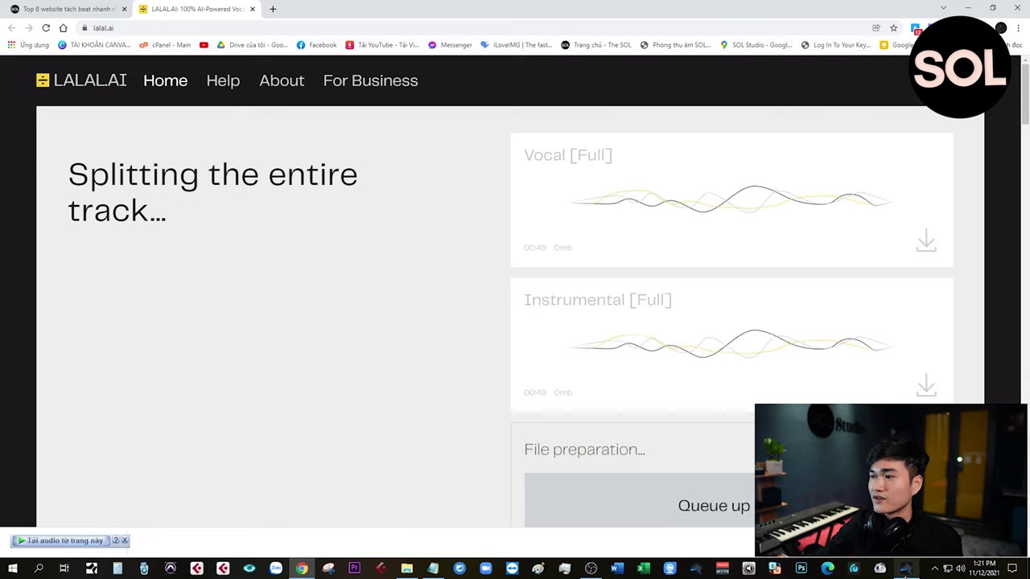
key("alt+Tab")
scroll(469, 260, "down", 1)
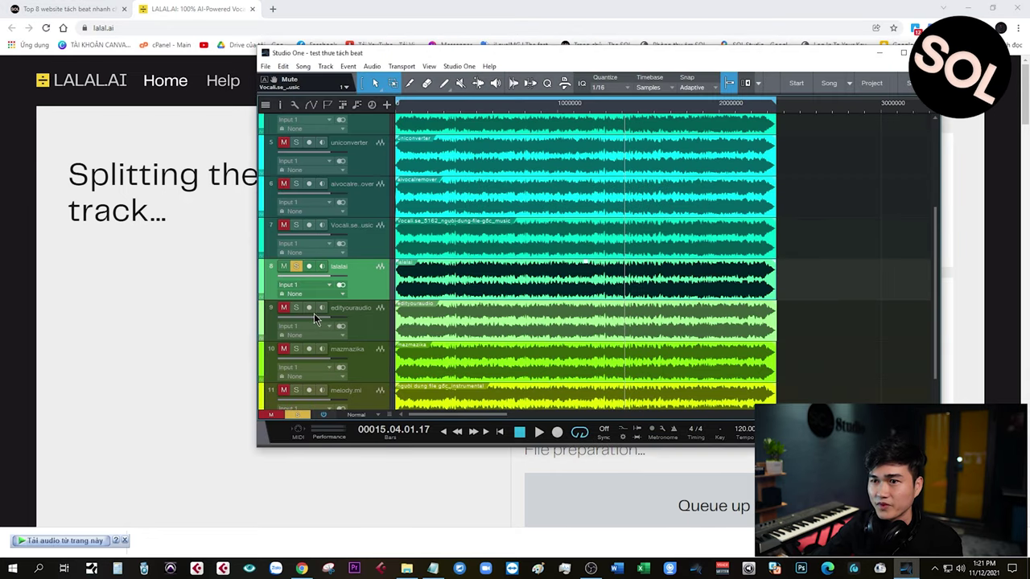
Open the Edit Your Audio vocal remover from section 6 of the article and close the LALAL.AI page
left_click(101, 9)
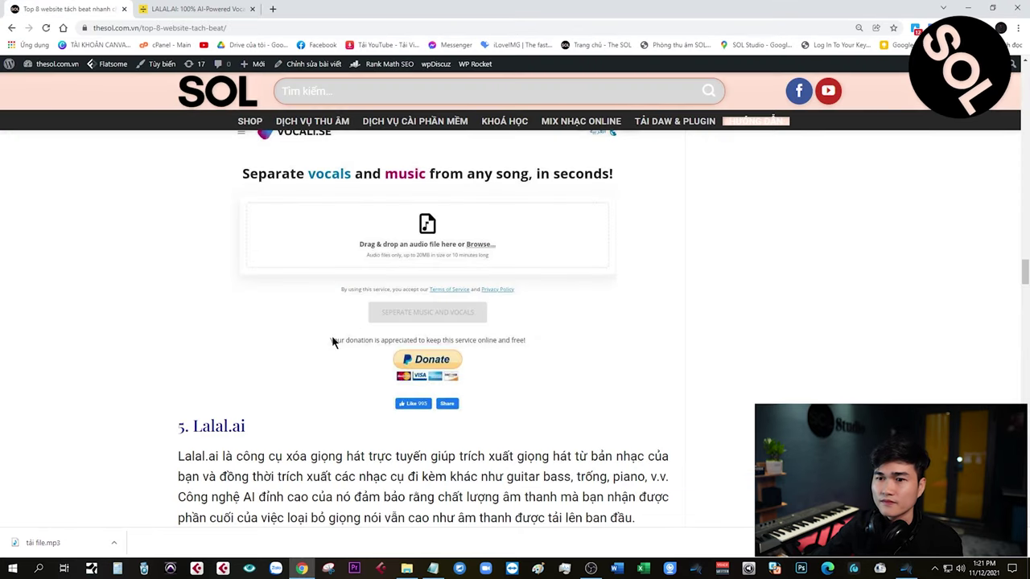
scroll(258, 369, "down", 7)
left_click(249, 316)
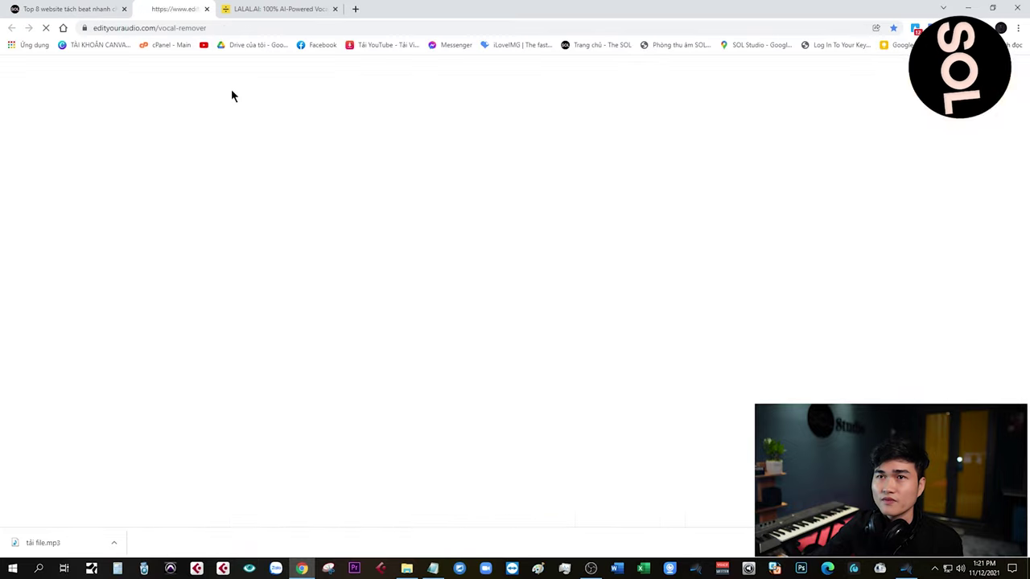
left_click(314, 11)
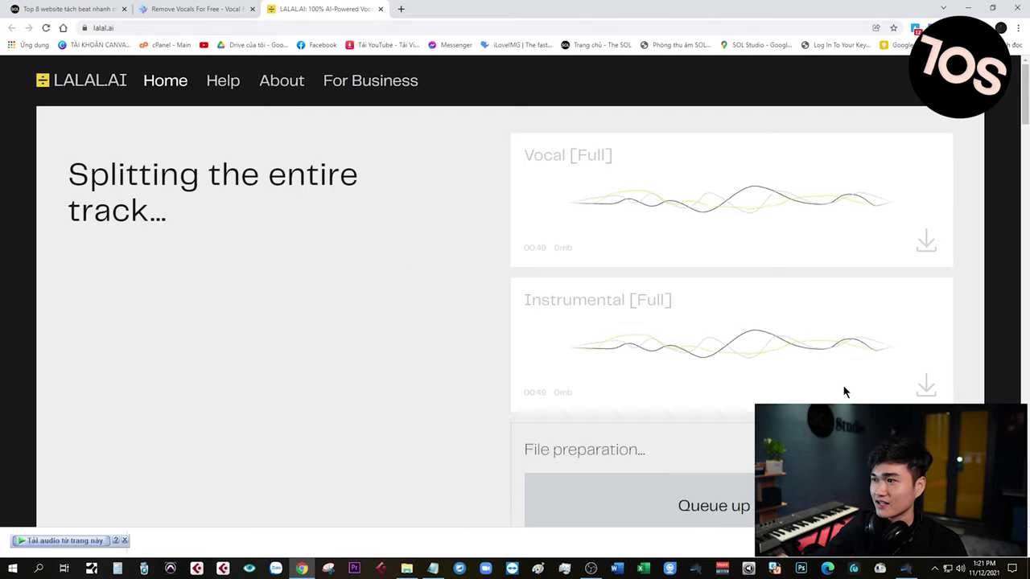
left_click(381, 8)
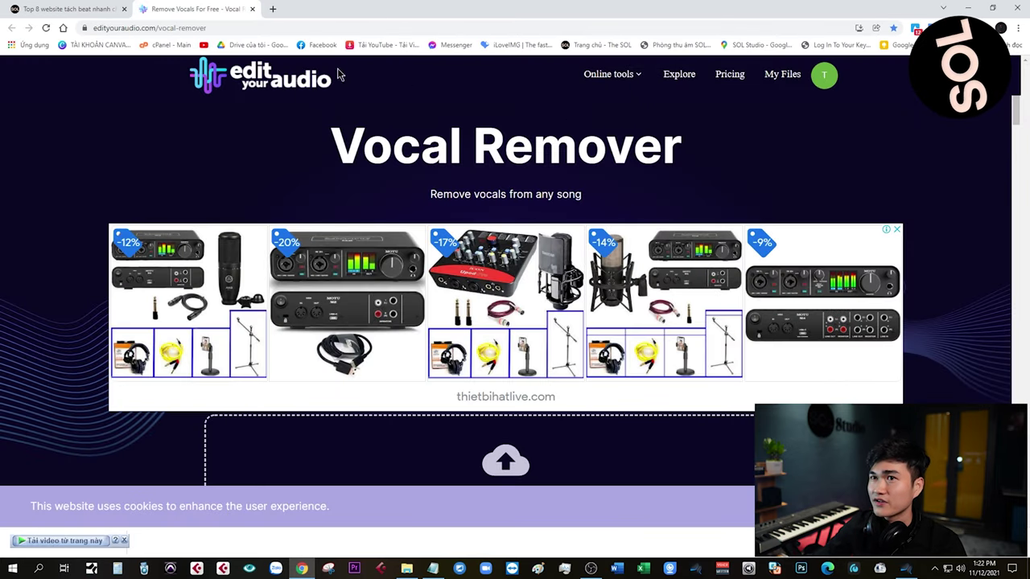
Upload "người dung file gốc.mp3" from the Desktop to the Edit Your Audio vocal remover
scroll(493, 197, "down", 4)
scroll(606, 305, "up", 3)
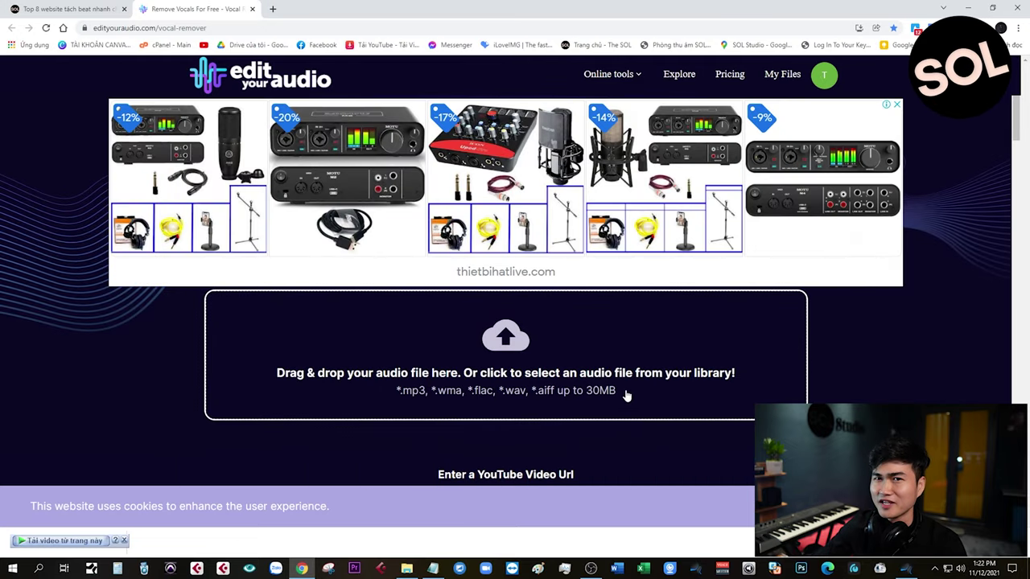
scroll(626, 396, "down", 2)
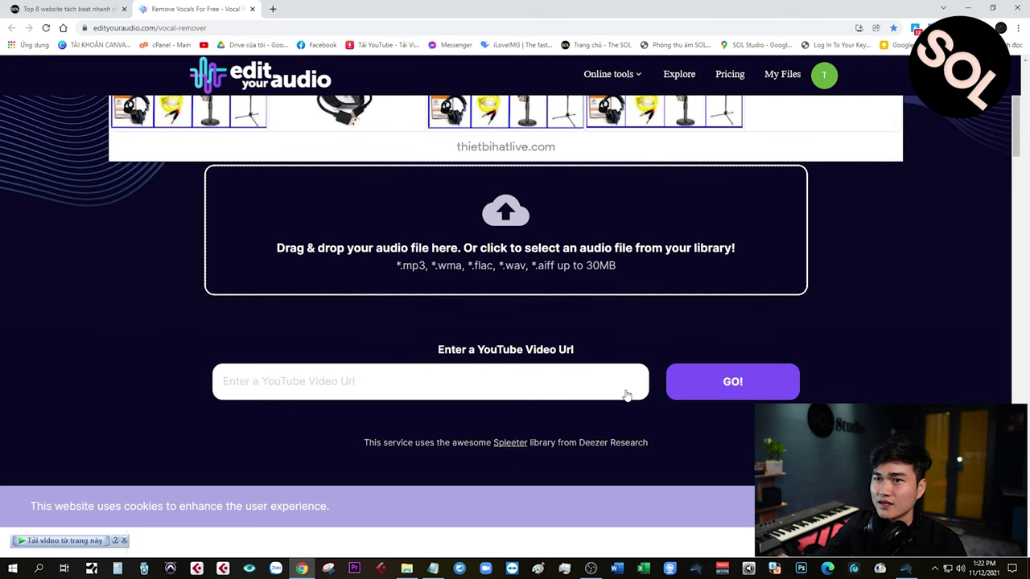
scroll(626, 396, "up", 2)
left_click(506, 343)
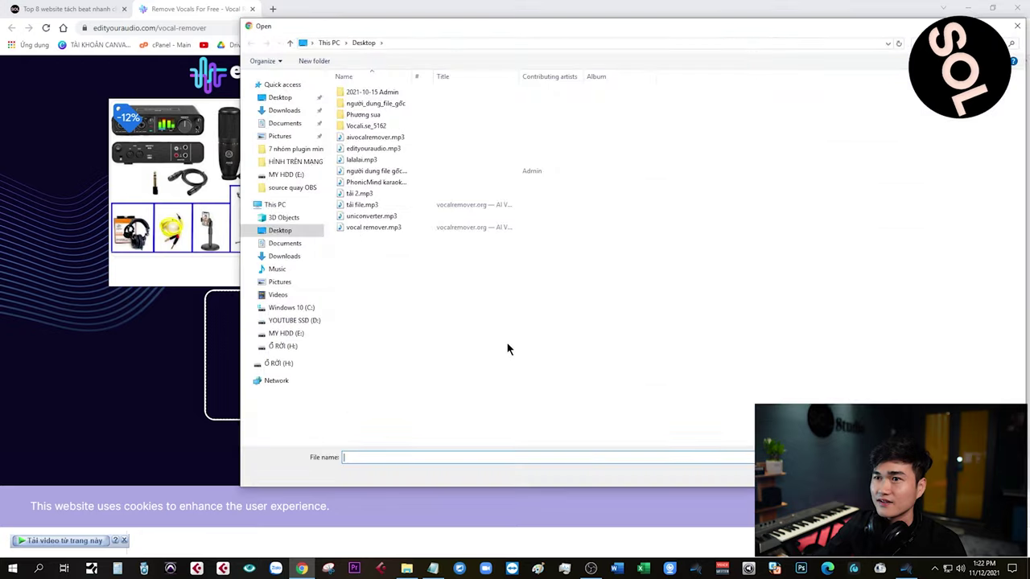
left_click(414, 177)
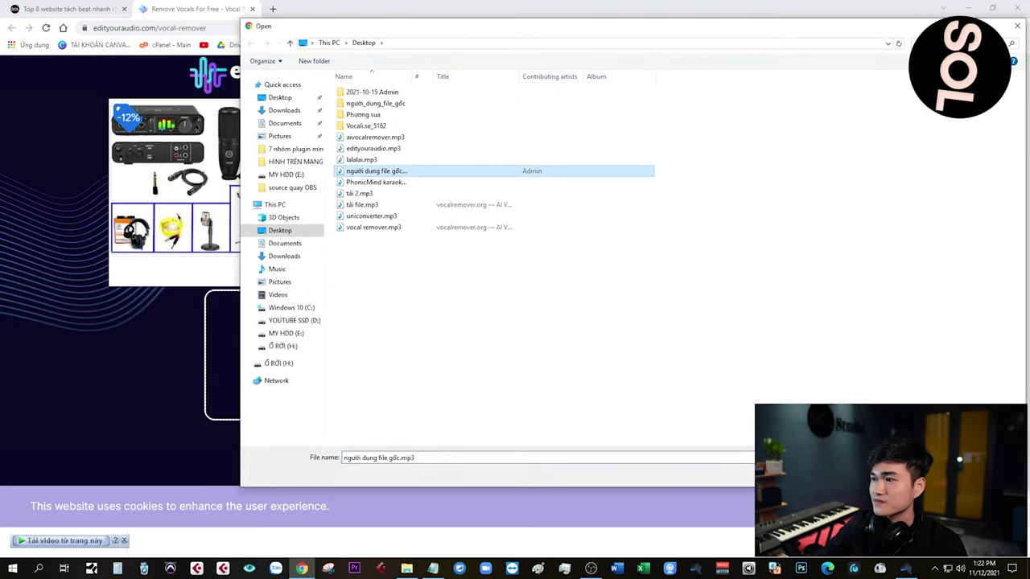
key("Return")
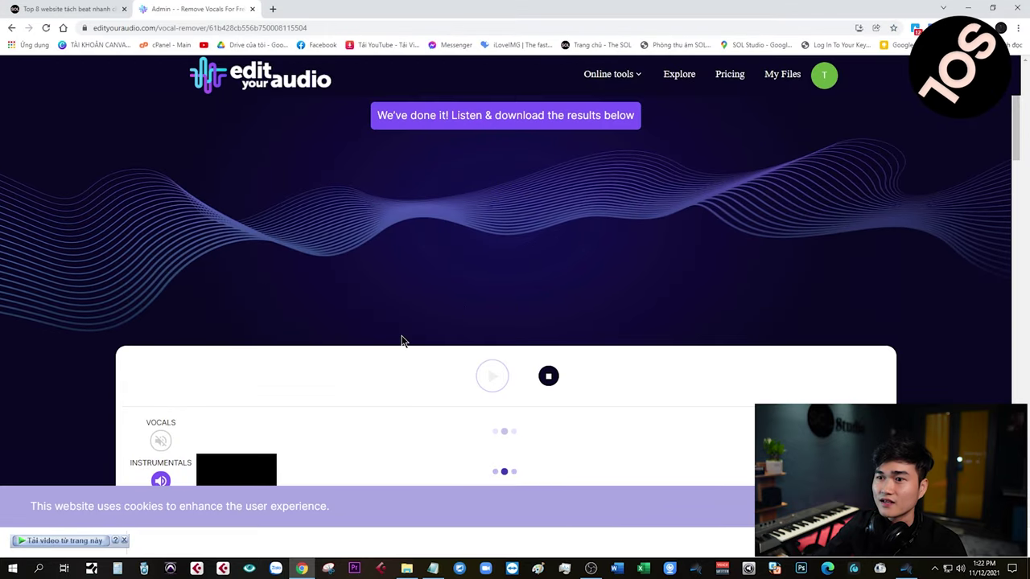
Preview the separated instrumentals with the vocals muted, skipping ahead to about a fifth of the song, then pause playback
scroll(509, 371, "down", 2)
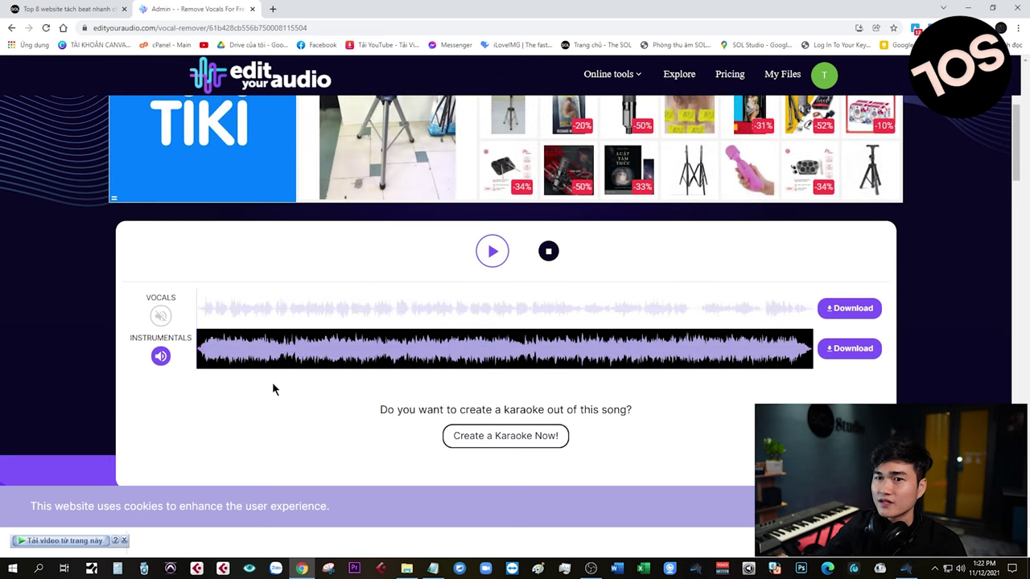
left_click(169, 362)
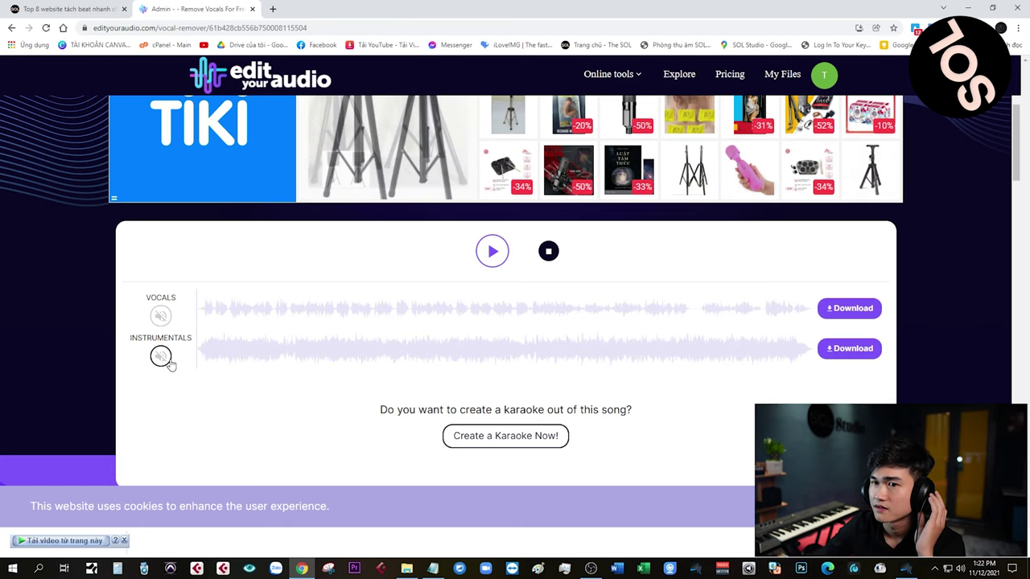
left_click(168, 363)
left_click(492, 251)
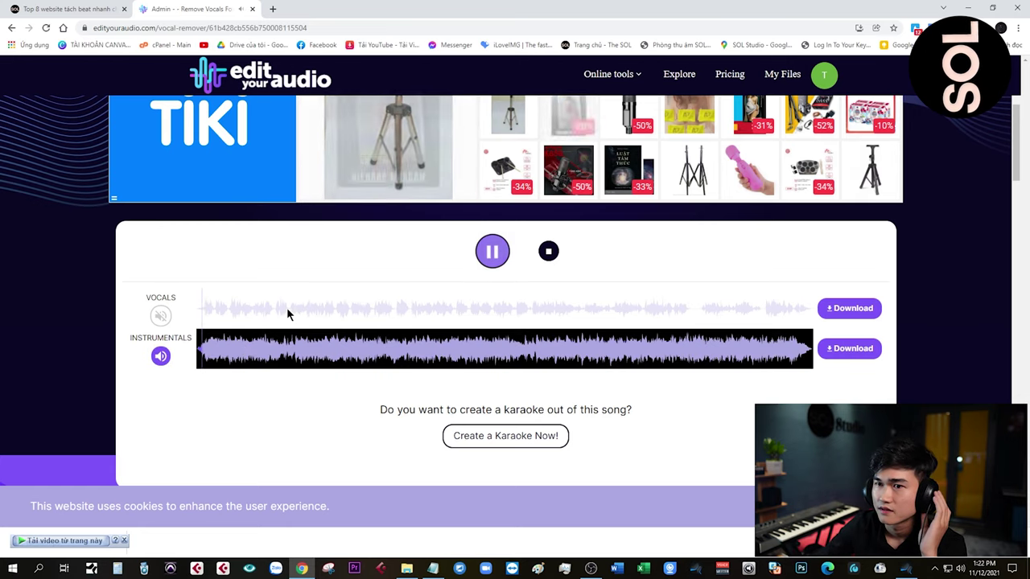
left_click(316, 304)
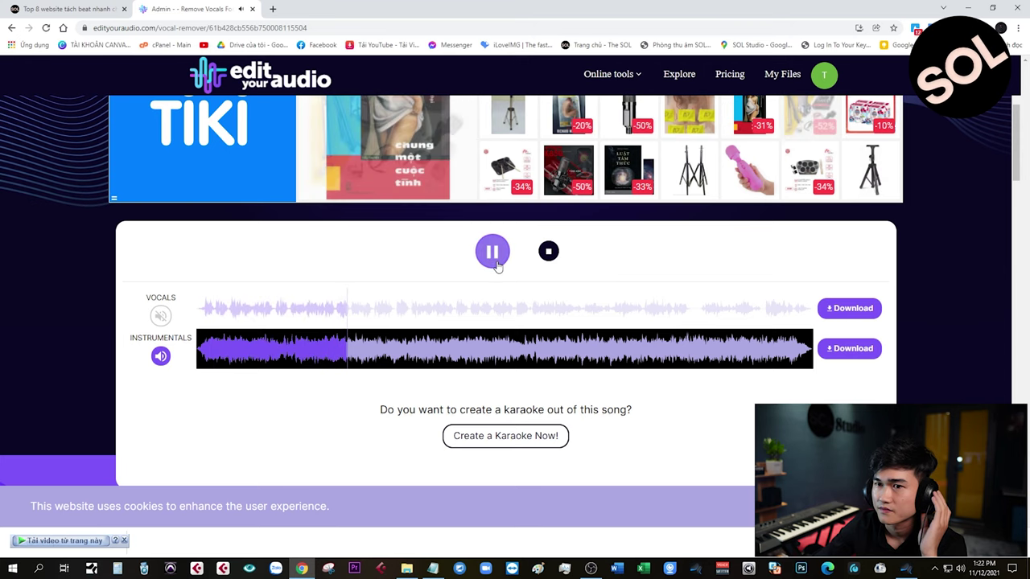
left_click(493, 256)
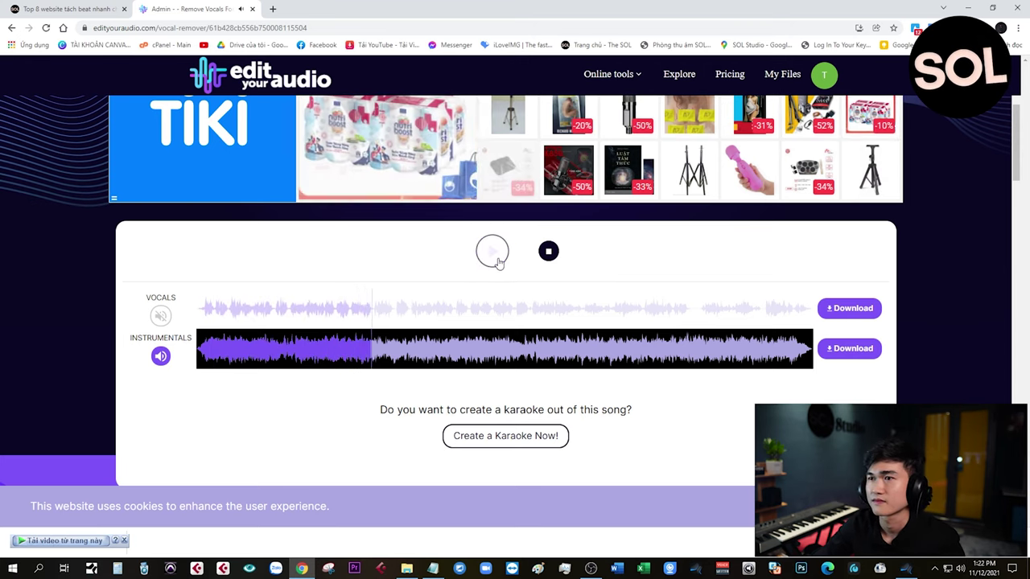
Switch to Studio One and play an early passage of the "edityouraudio" beat in solo
key("alt+Tab")
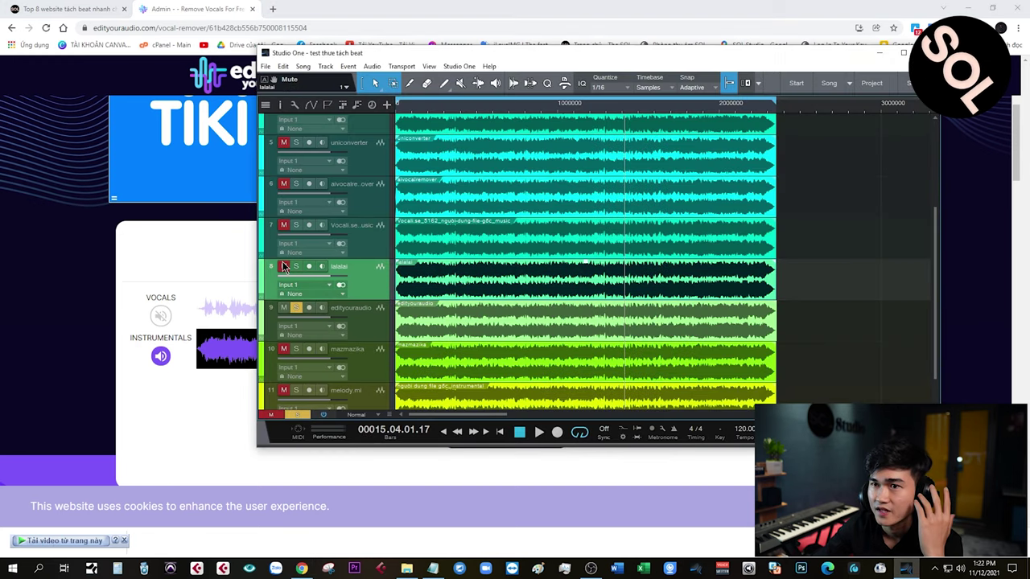
key("space")
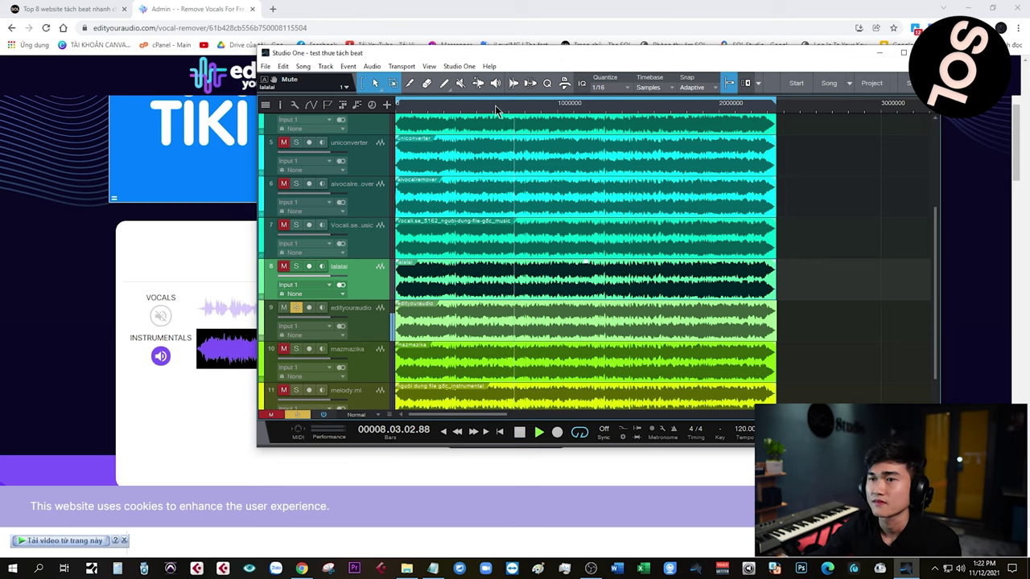
key("space")
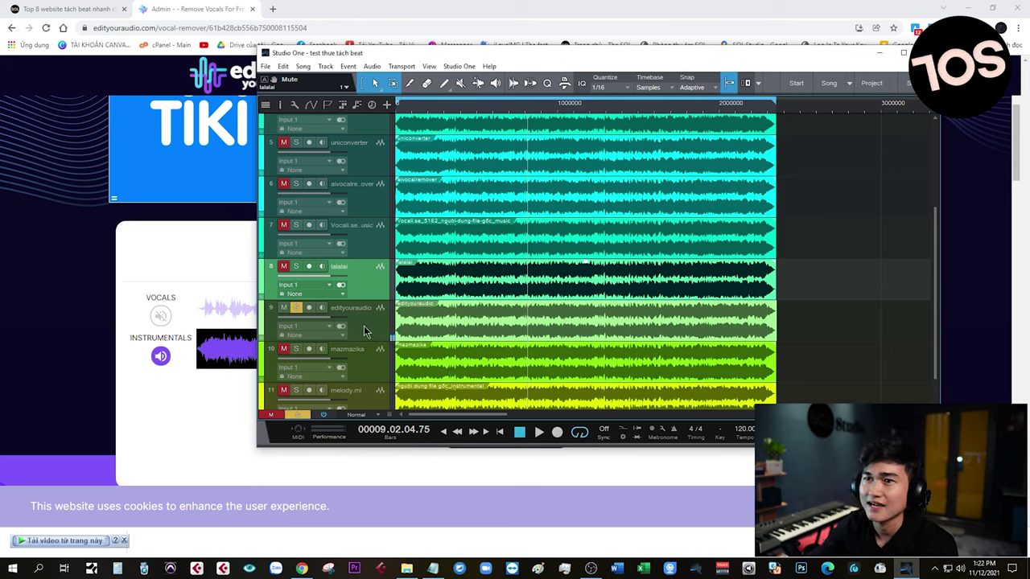
Solo "lalalai" and "edityouraudio" in turn during playback to compare the two beats, and stop on "edityouraudio"
left_click(297, 266)
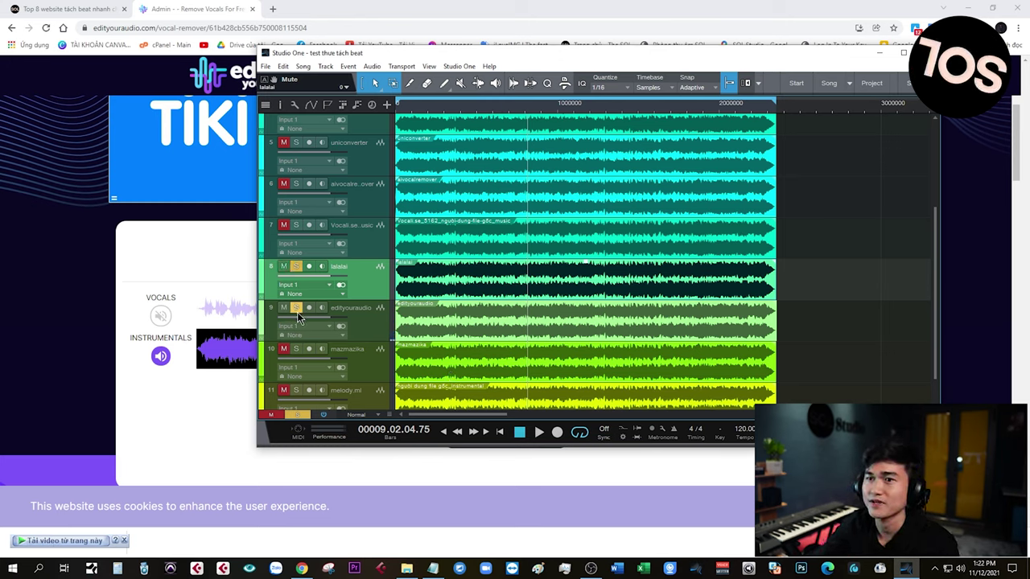
left_click(296, 307)
key("space")
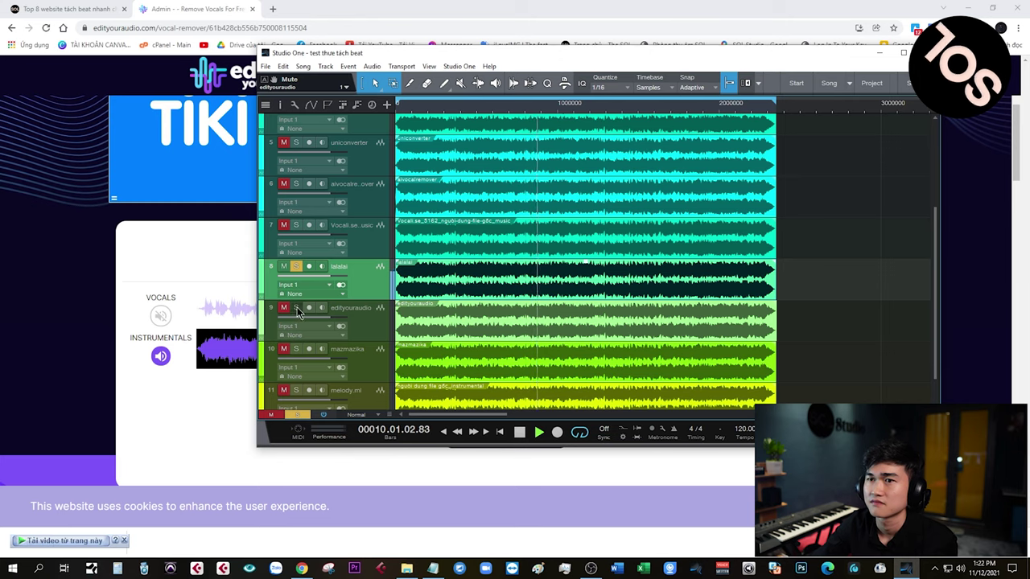
left_click(296, 308)
left_click(297, 266)
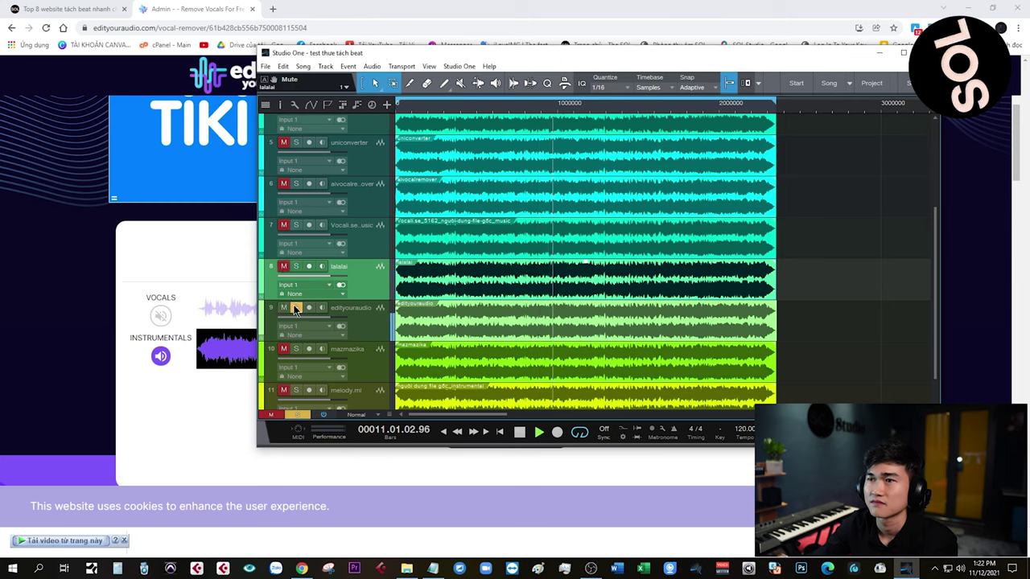
key("space")
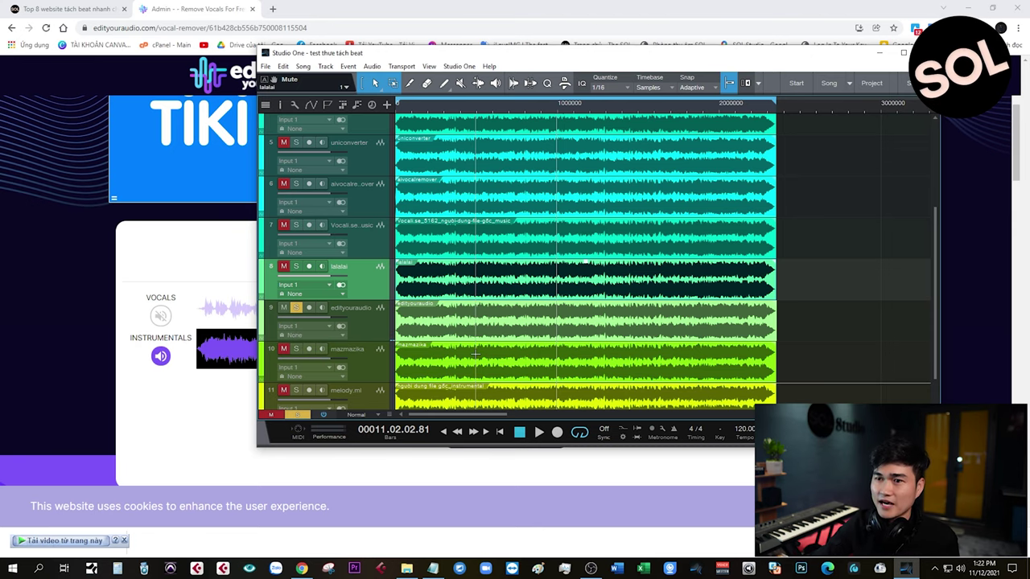
Mute the "edityouraudio" track and solo the "mazmazika" track instead
scroll(476, 354, "down", 2)
left_click(285, 273)
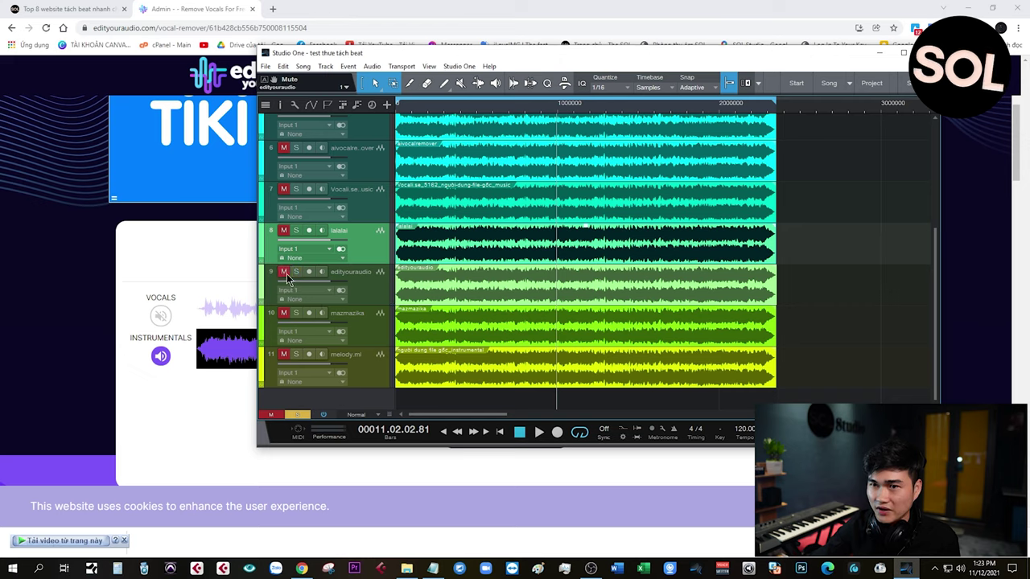
left_click(295, 314)
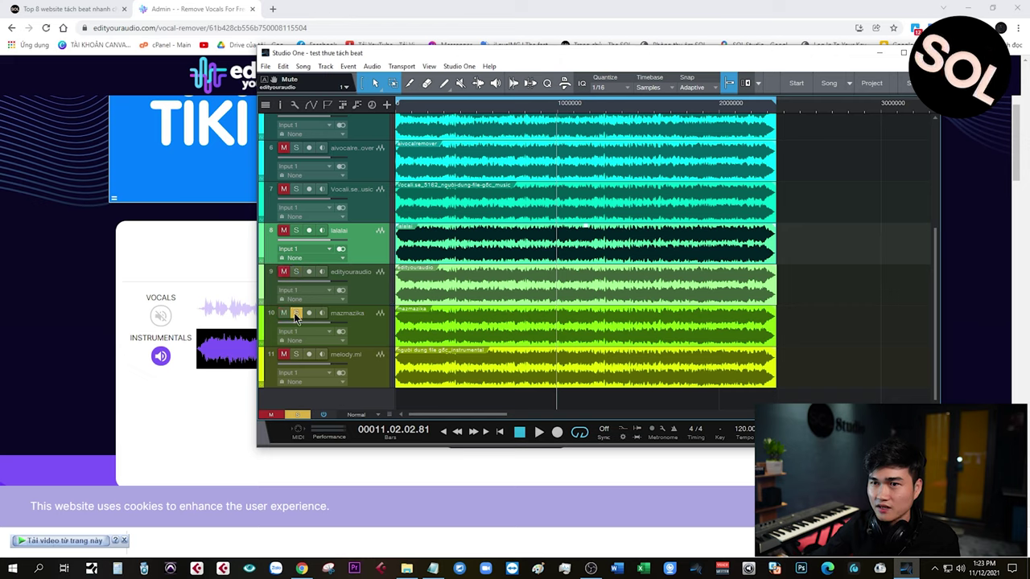
Return to the browser, close the Edit Your Audio page, and open the Mazmazika vocal remover from section 7 of the article
left_click(229, 12)
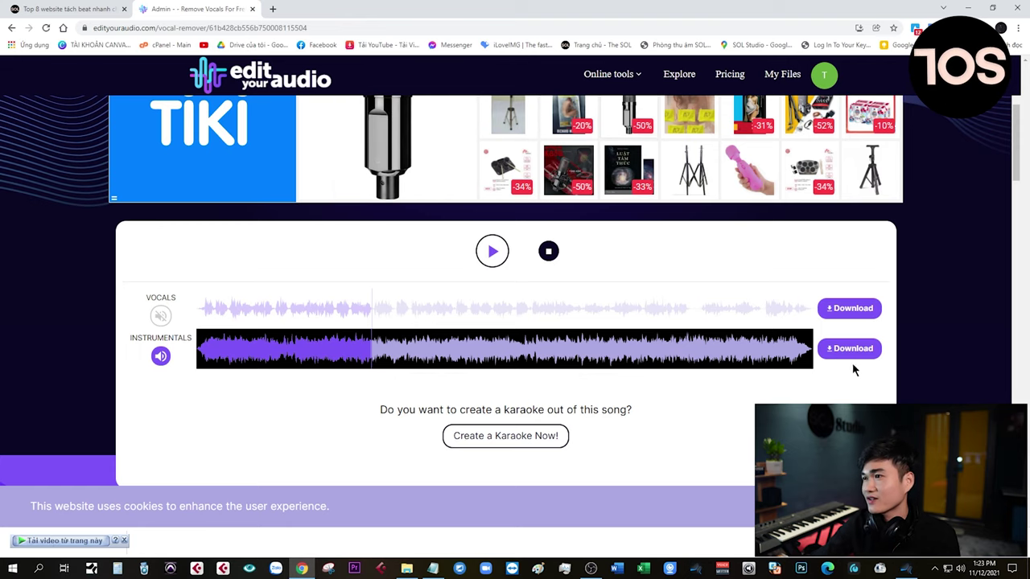
left_click(252, 9)
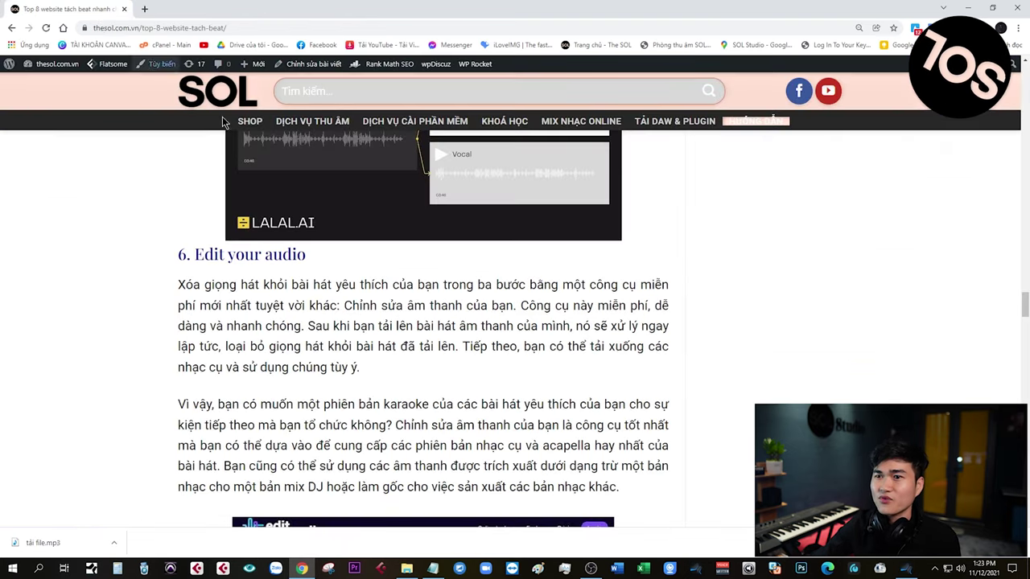
scroll(363, 233, "down", 10)
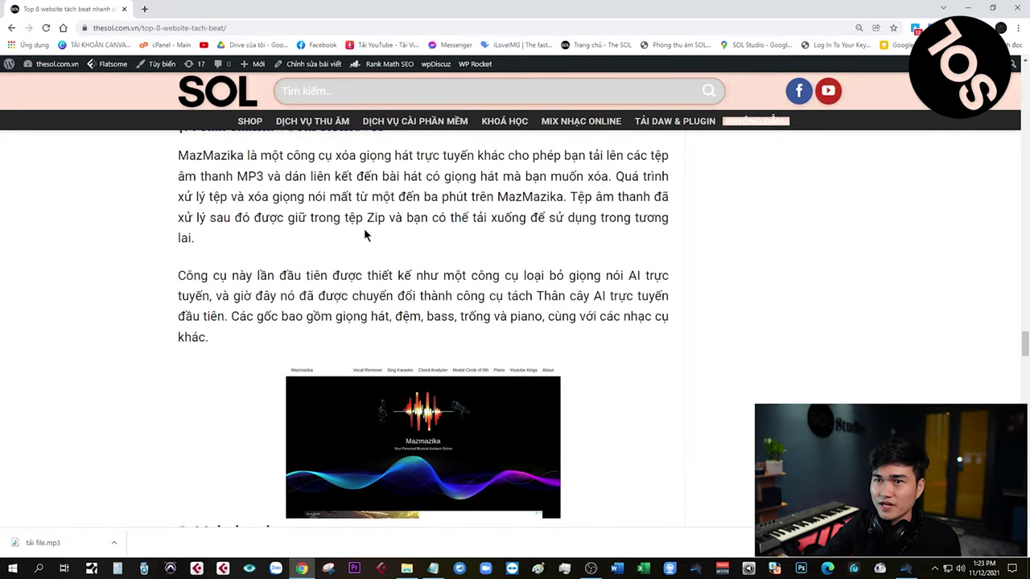
scroll(362, 241, "up", 2)
left_click(324, 256)
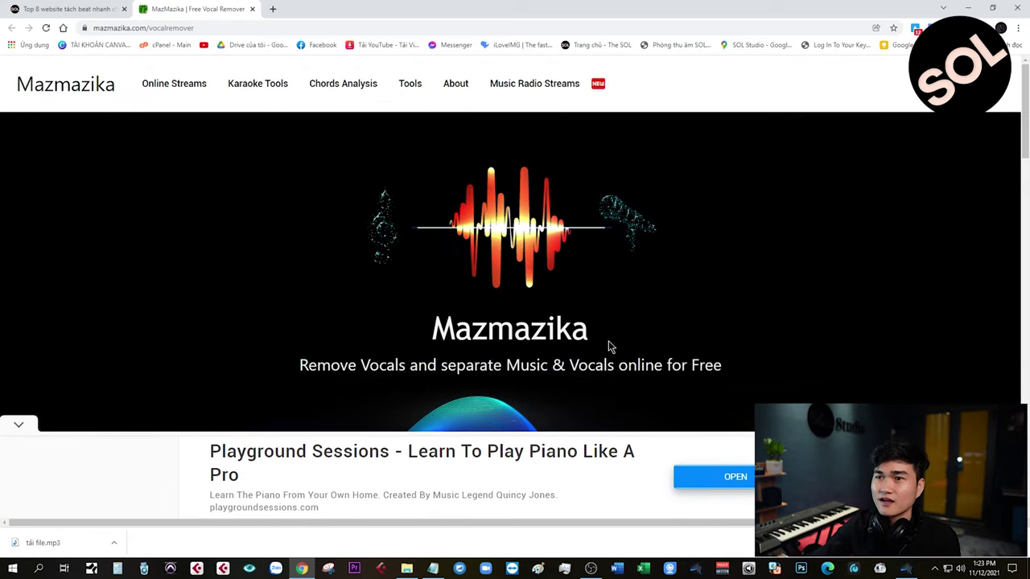
Look through the Mazmazika page for its upload sources, track-count setting and explanation of the stem splitting modes
scroll(645, 338, "down", 6)
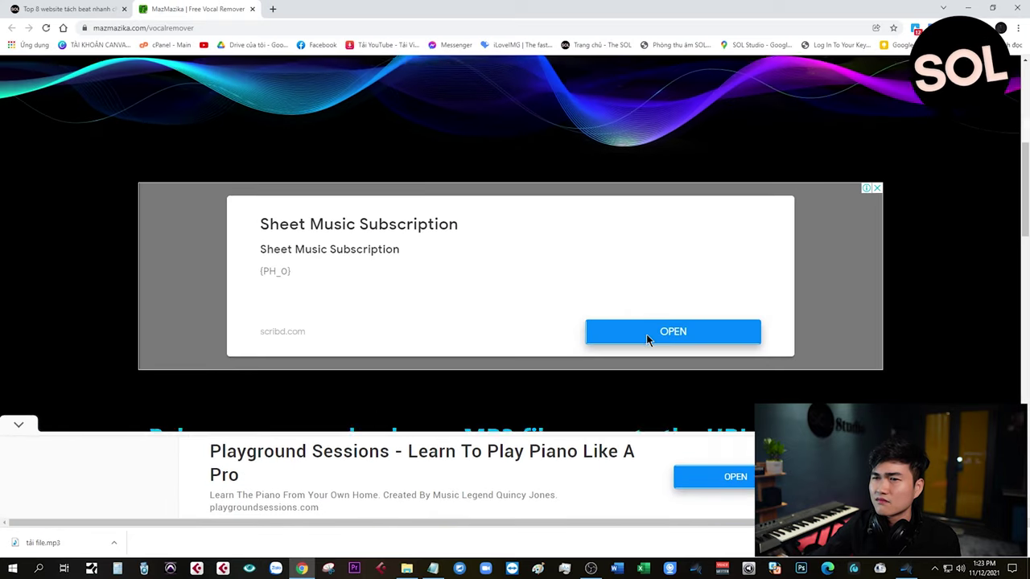
scroll(646, 334, "down", 5)
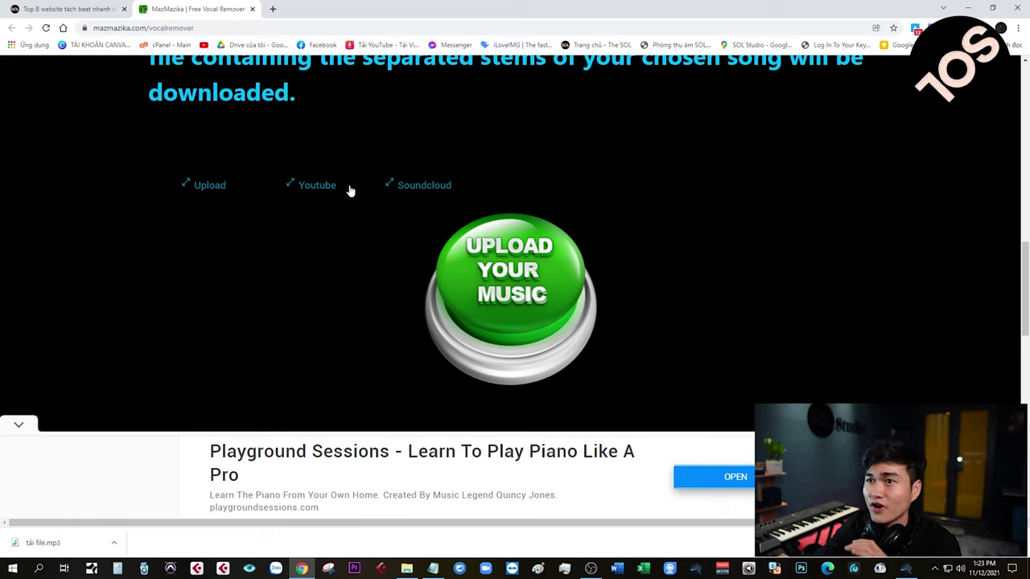
scroll(752, 255, "down", 3)
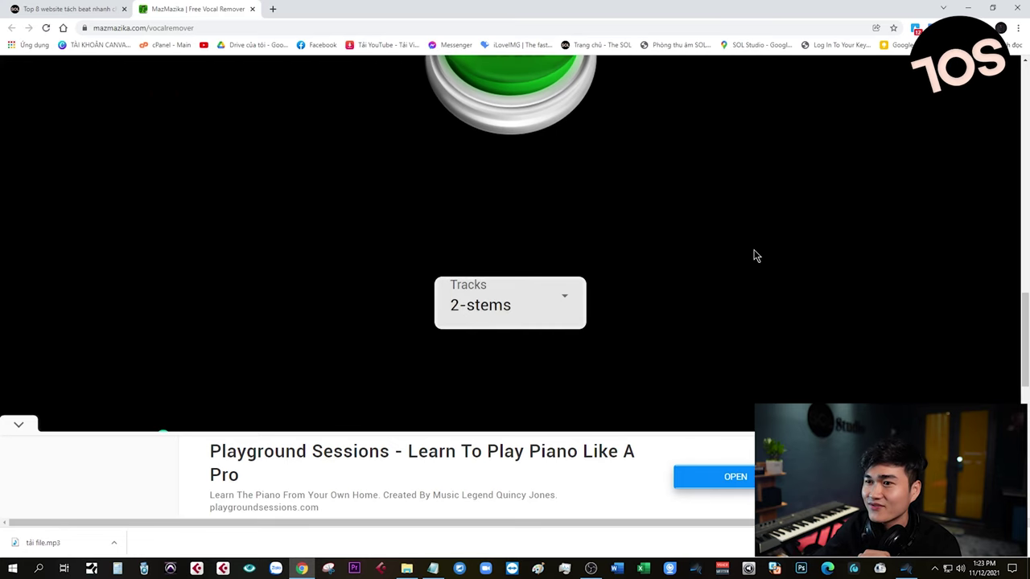
scroll(754, 255, "down", 7)
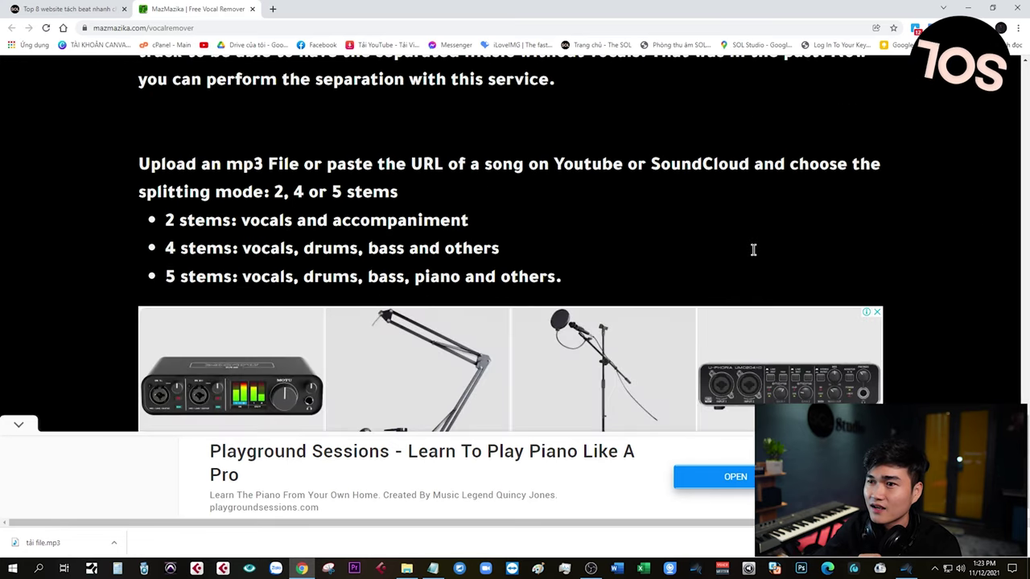
scroll(754, 252, "up", 6)
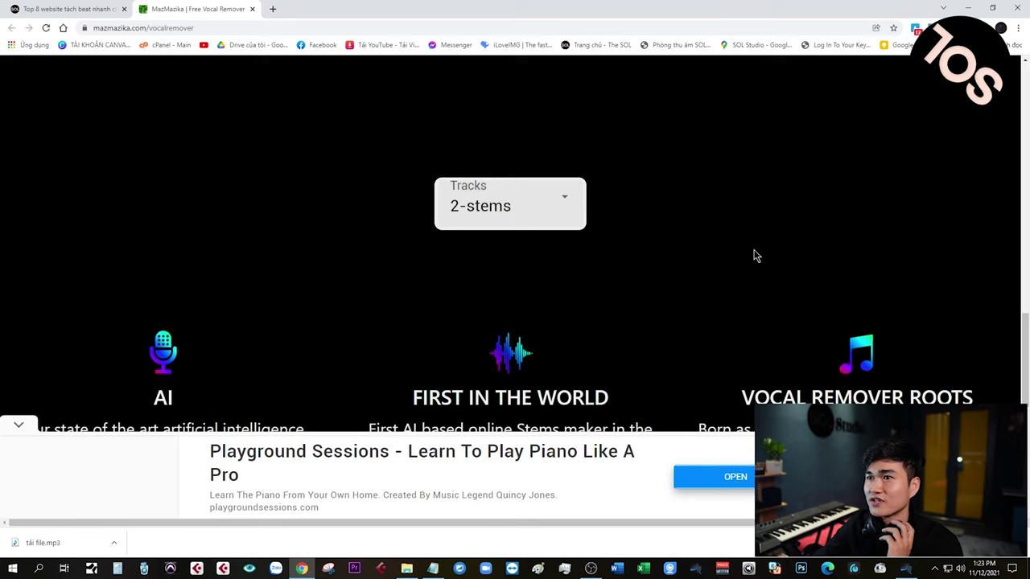
scroll(753, 255, "up", 3)
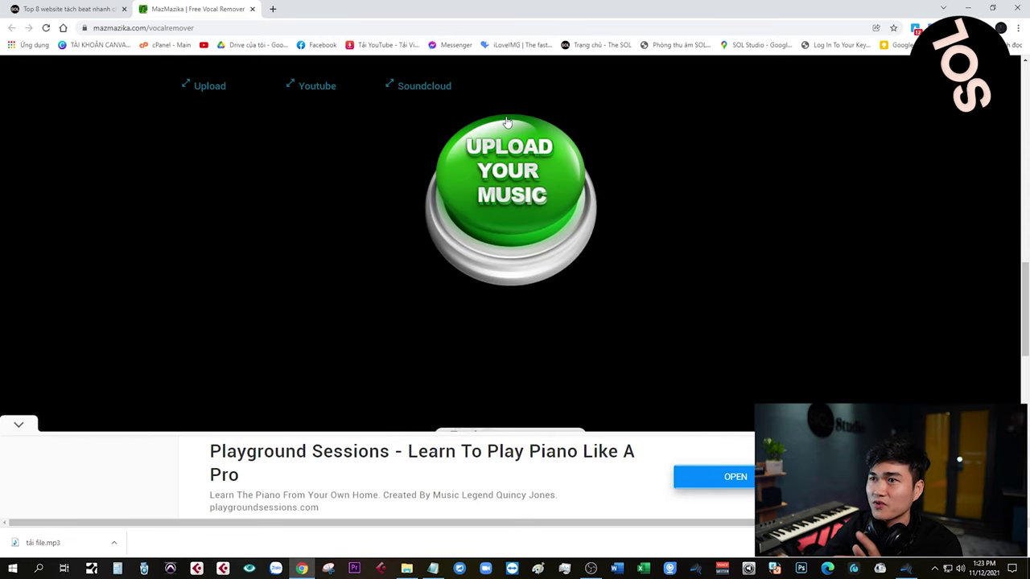
Open the file chooser for uploading a song to Mazmazika and dismiss it without choosing a file
left_click(509, 170)
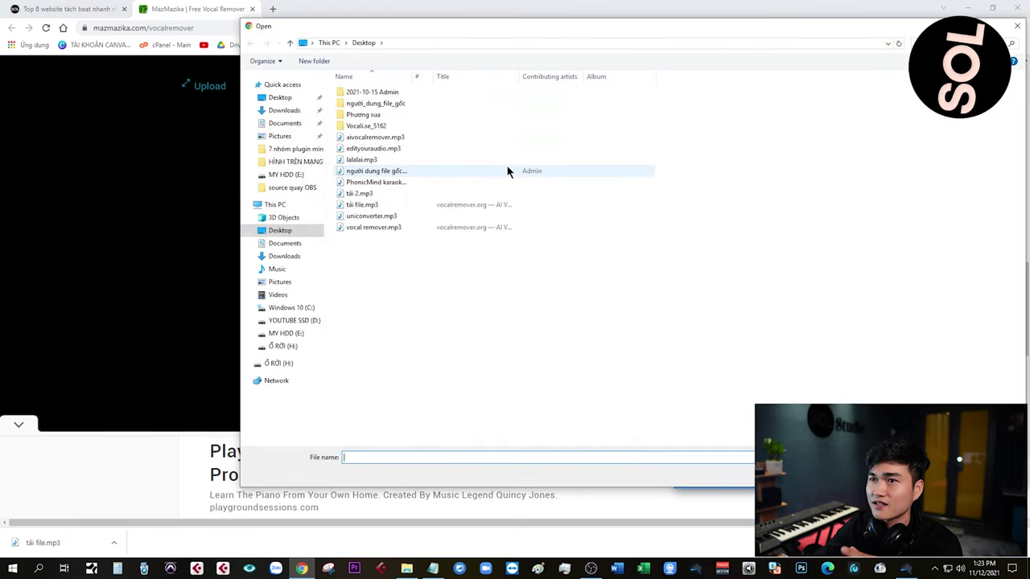
left_click(1017, 26)
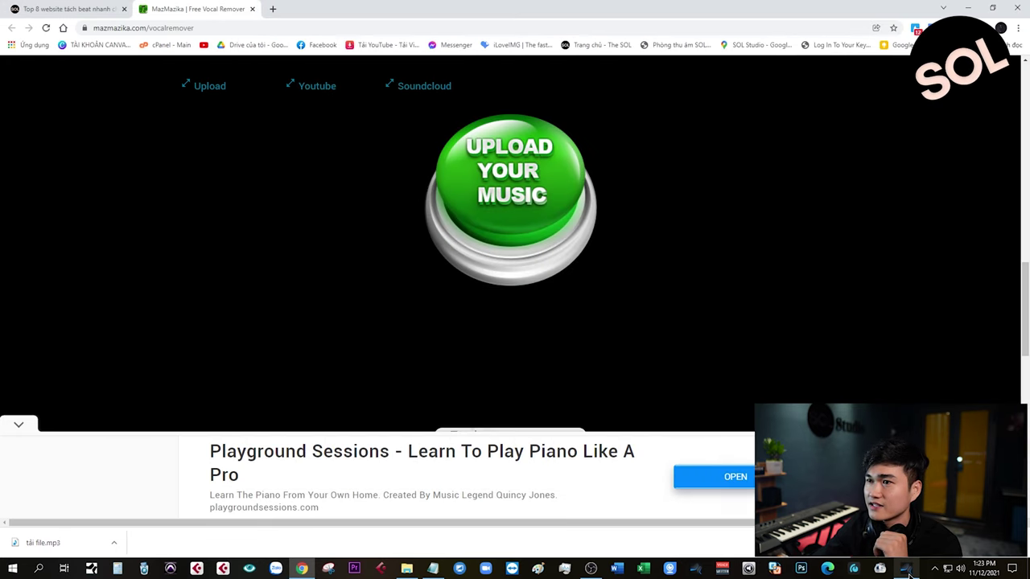
Switch to Studio One, play the song from an earlier point, and compare the "mazmazika" and "lalalai" beats by soloing them in turn
left_click(907, 570)
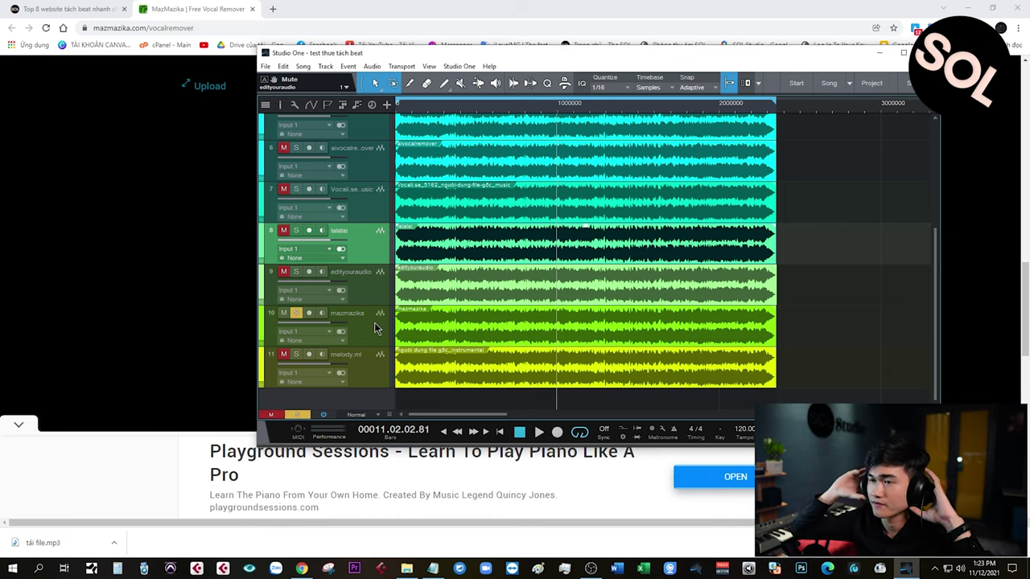
left_click(476, 113)
key("space")
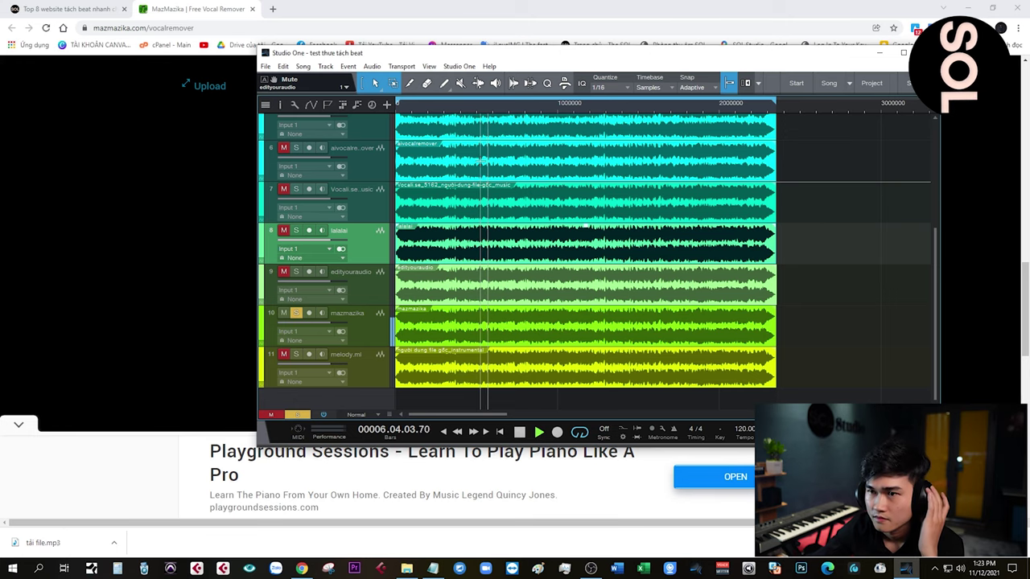
left_click(296, 231)
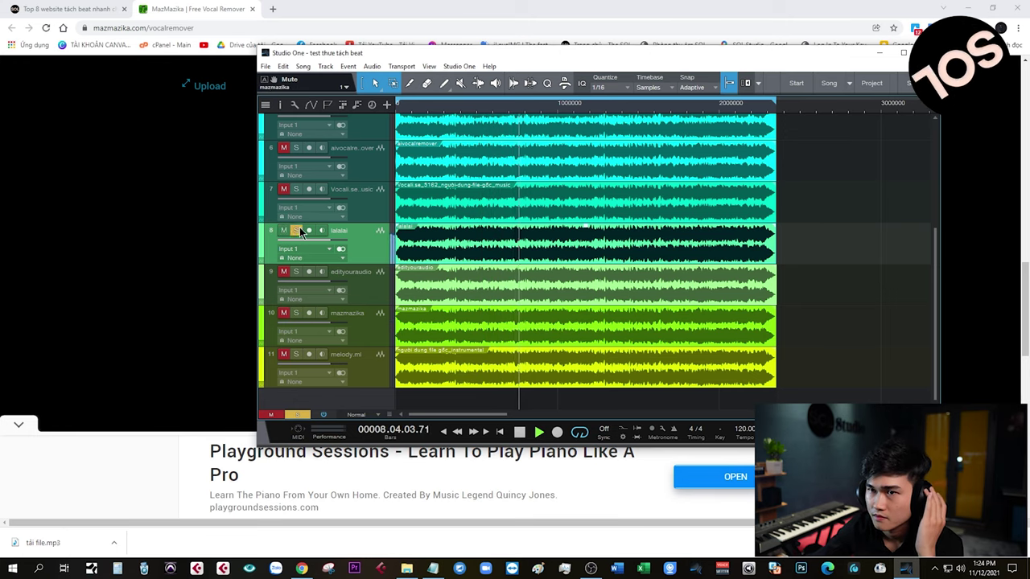
left_click(296, 313)
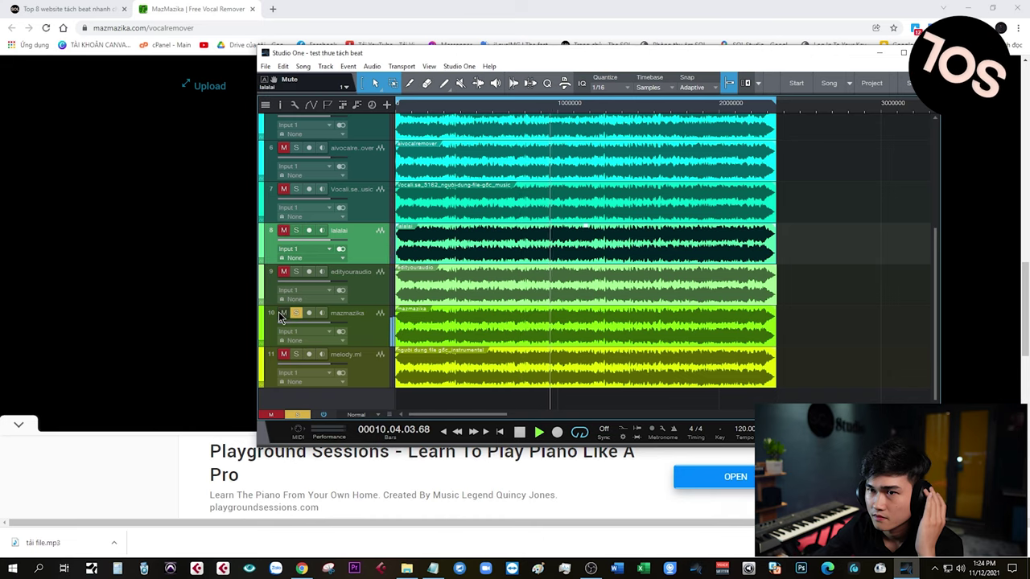
Alternate the solo between "edityouraudio" and "mazmazika" during playback, stop on "edityouraudio", and select the "mazmazika" track
left_click(296, 272)
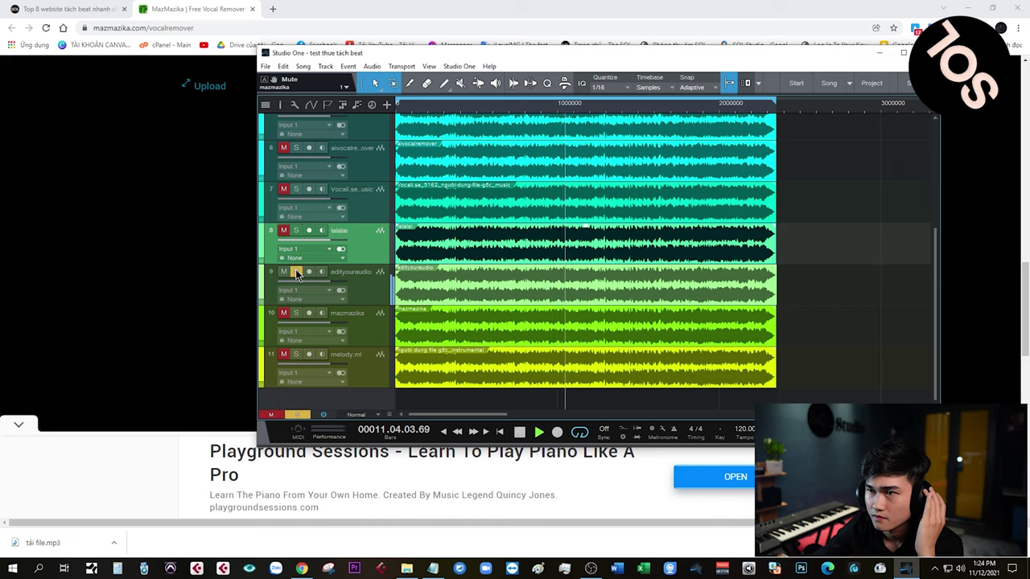
left_click(295, 313)
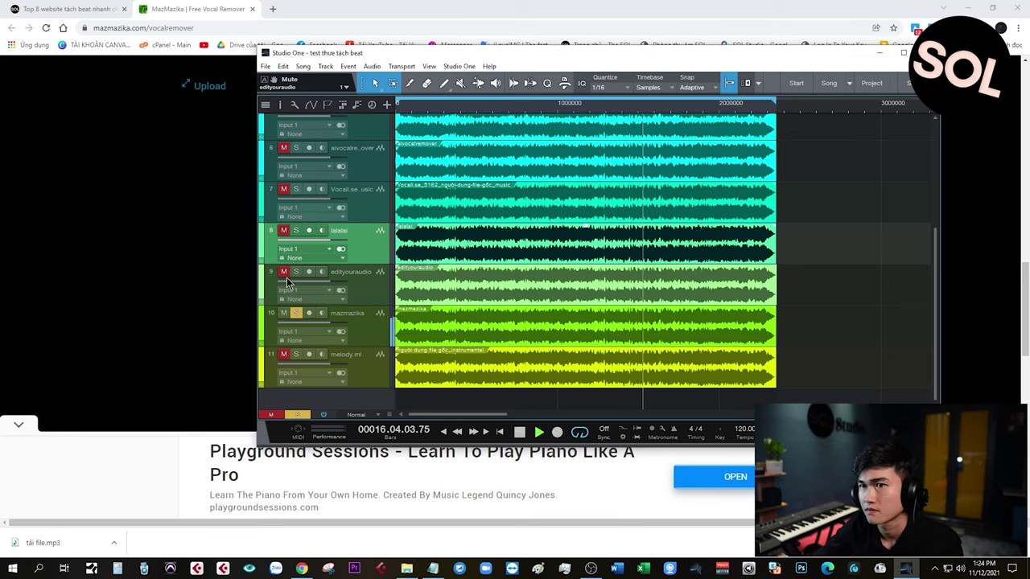
left_click(296, 312)
left_click(296, 272)
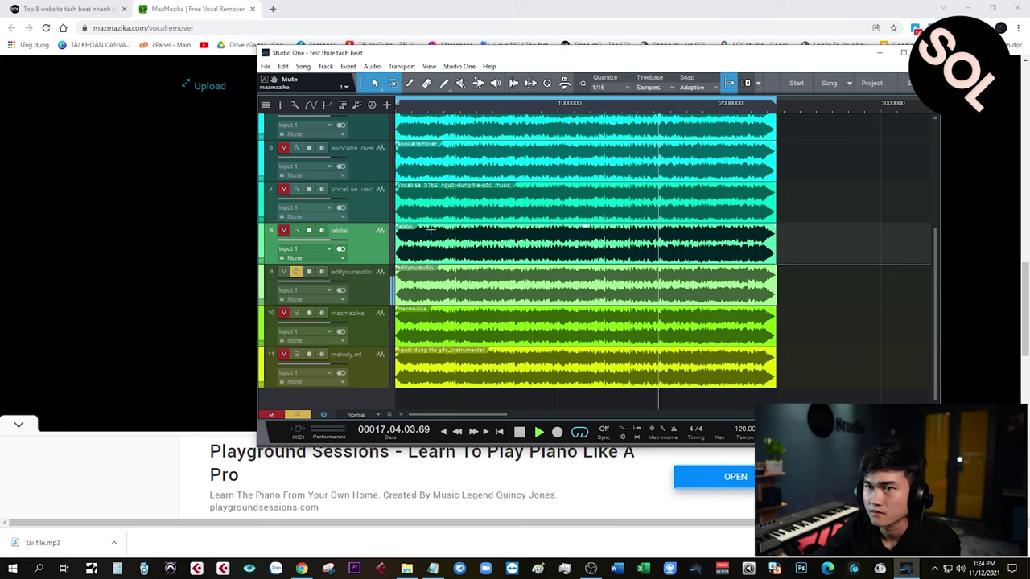
left_click(621, 113)
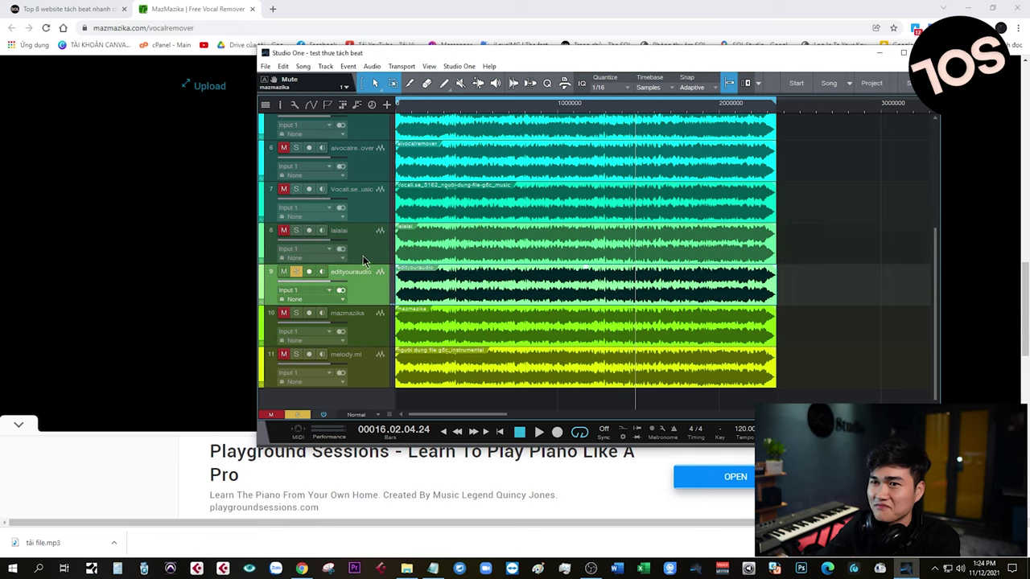
left_click(359, 297)
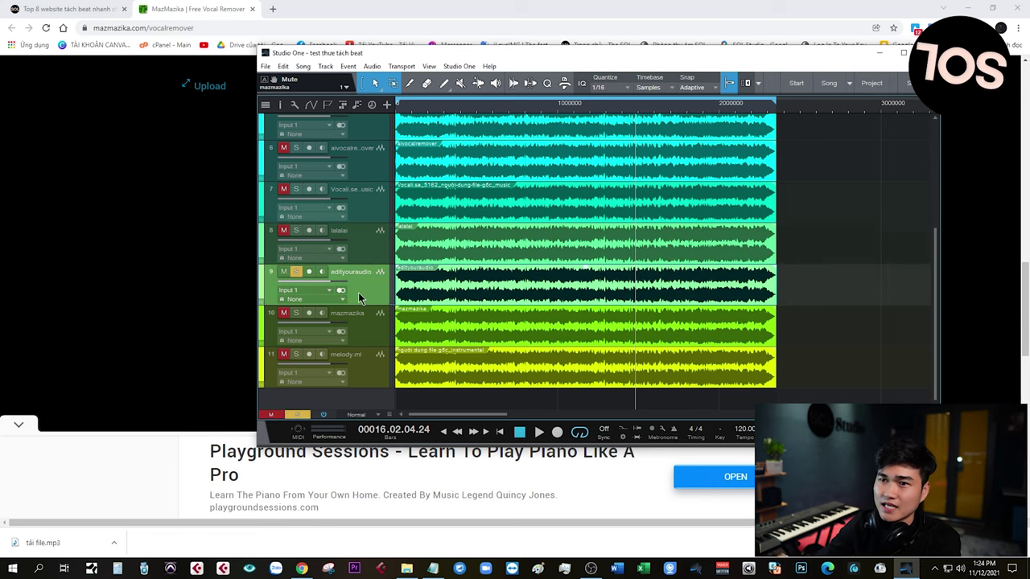
left_click(372, 340)
Return to the browser and review Mazmazika's upload sources and its Tracks setting
left_click(231, 9)
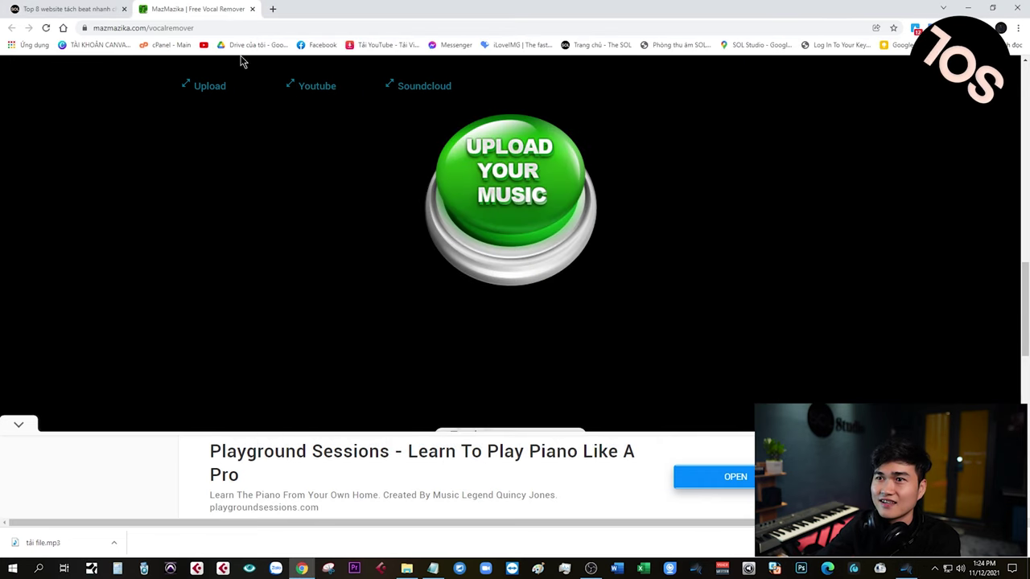
scroll(324, 188, "up", 3)
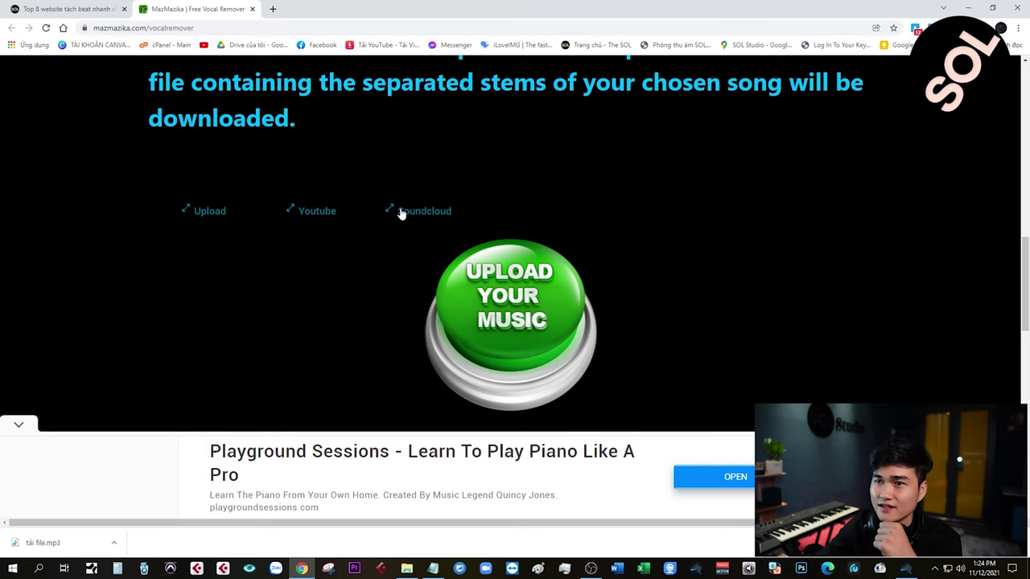
scroll(375, 234, "down", 3)
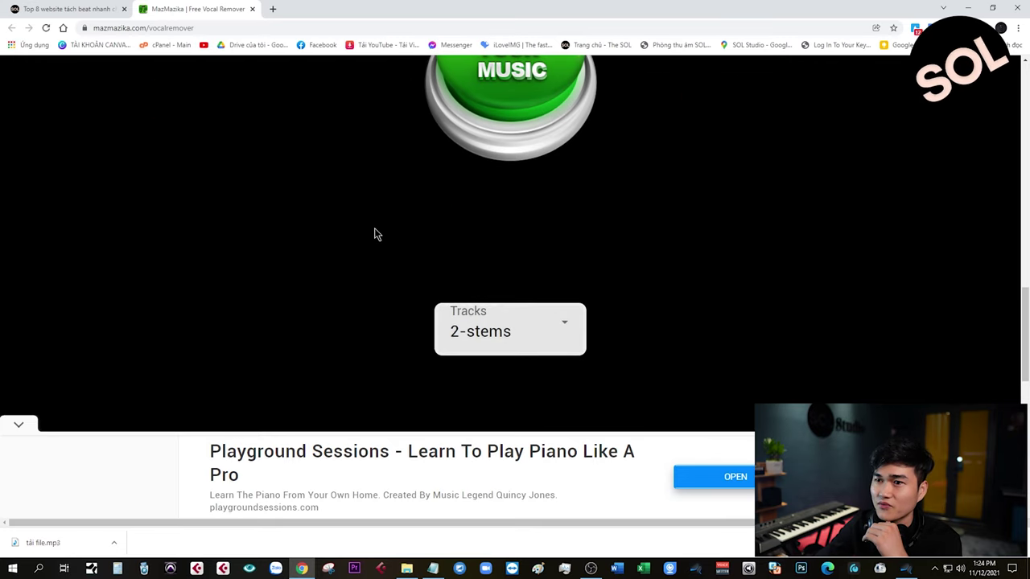
scroll(375, 233, "up", 3)
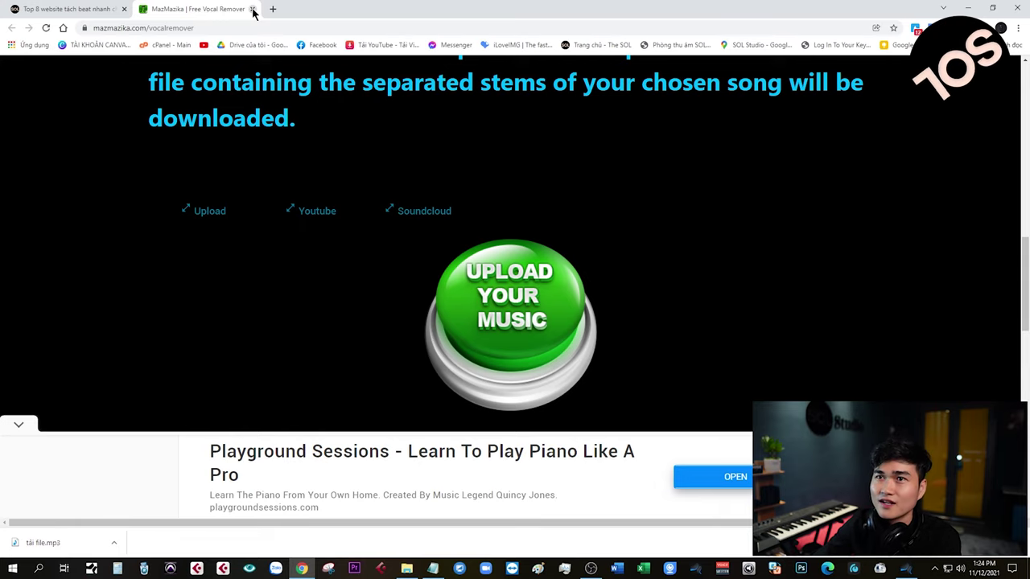
Close the Mazmazika page and go to section 8, Melody ml, in the article
left_click(253, 10)
scroll(502, 397, "down", 10)
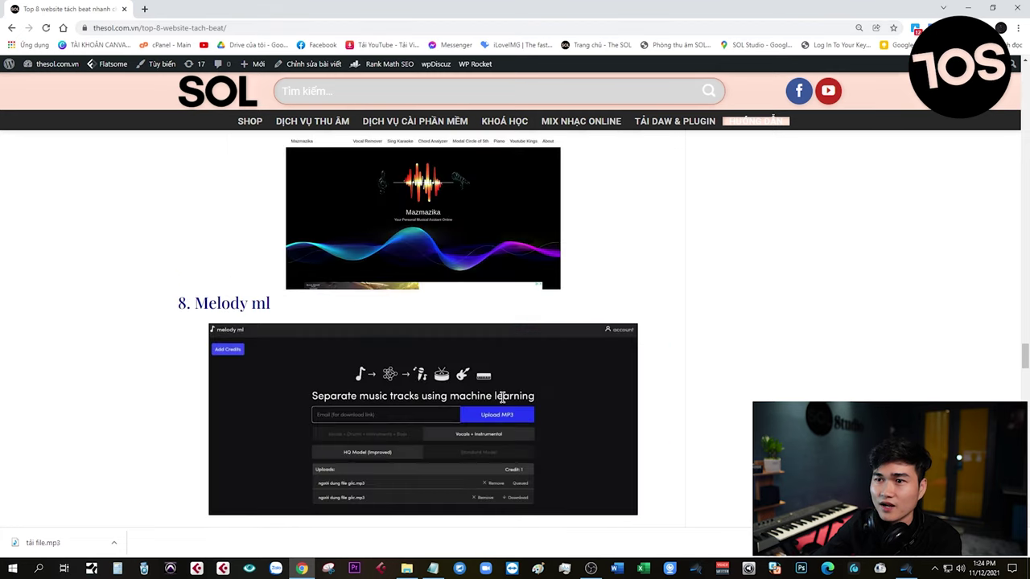
scroll(502, 397, "up", 3)
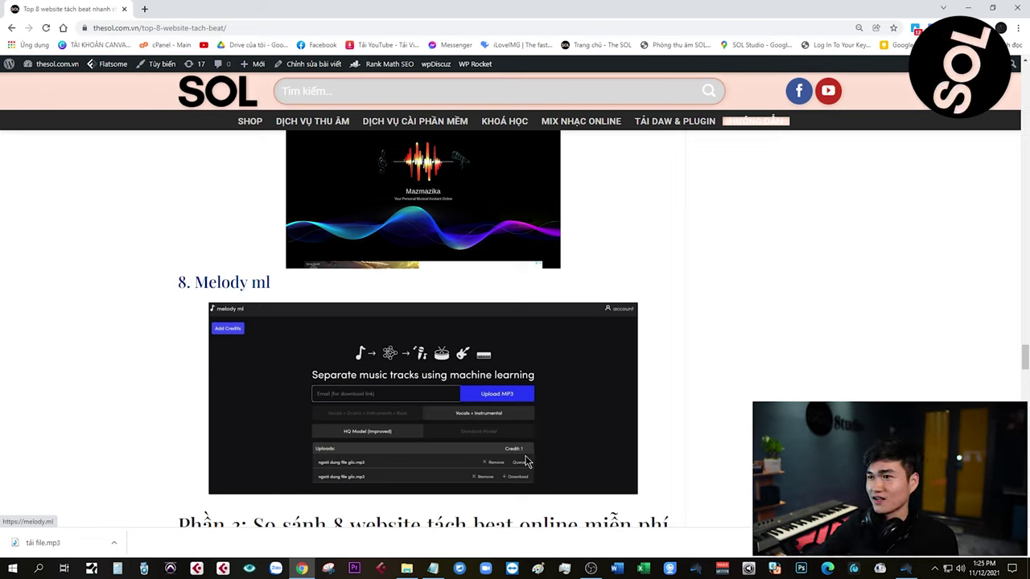
Switch to Studio One, play from near the song's start, and compare "melody.ml" with "mazmazika" by soloing each in turn
left_click(908, 570)
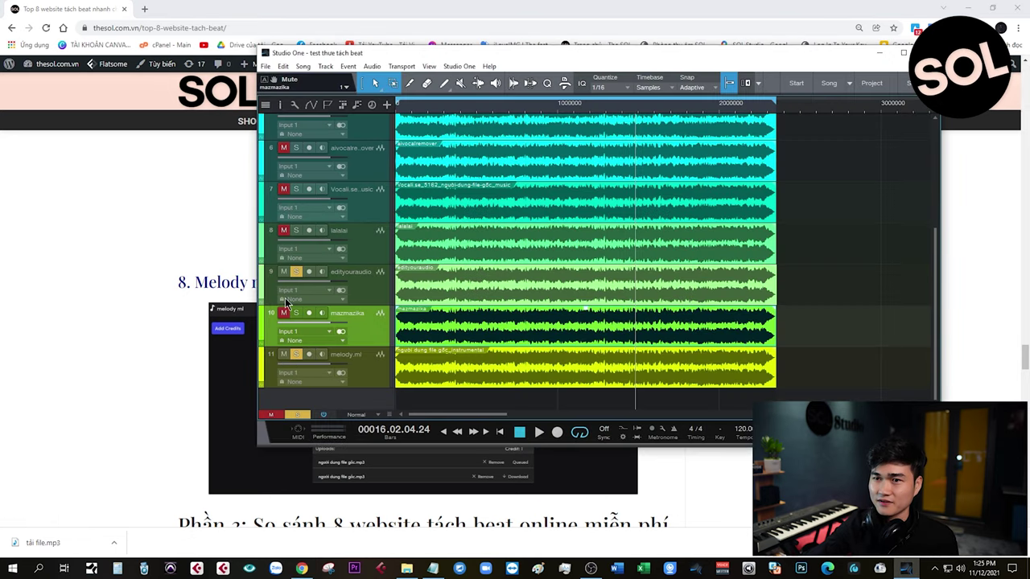
left_click(448, 106)
key("space")
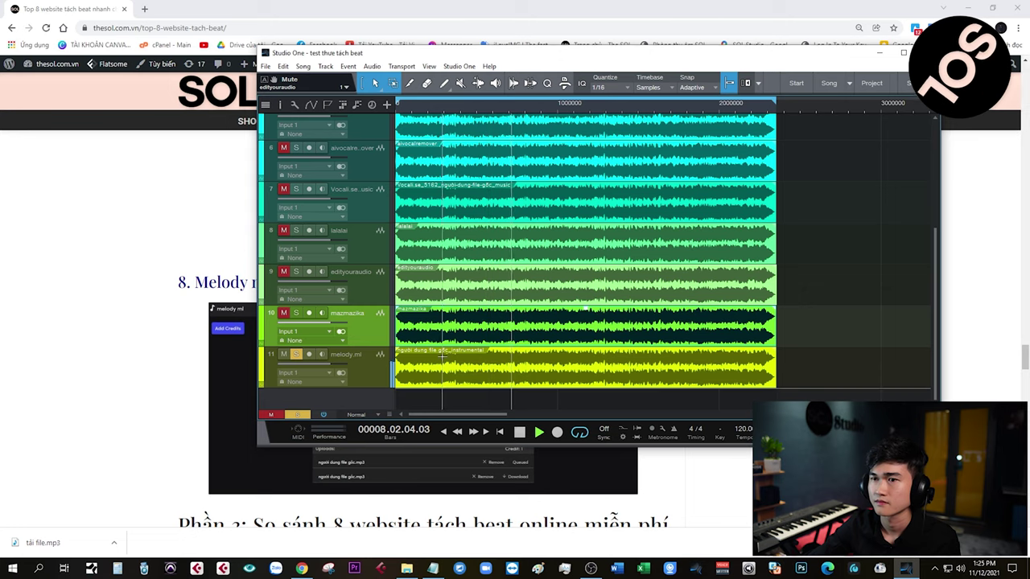
left_click(296, 314)
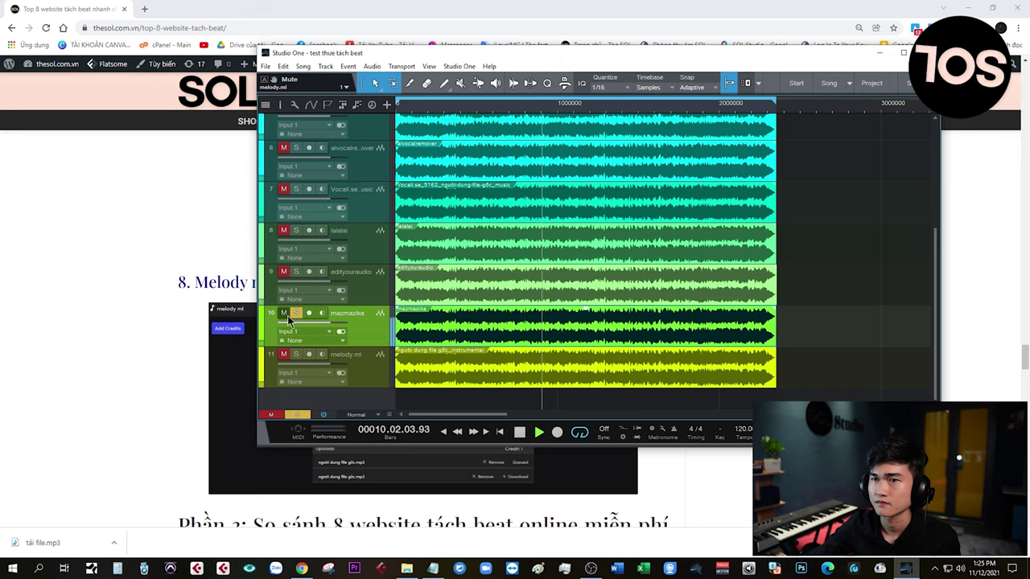
left_click(296, 355)
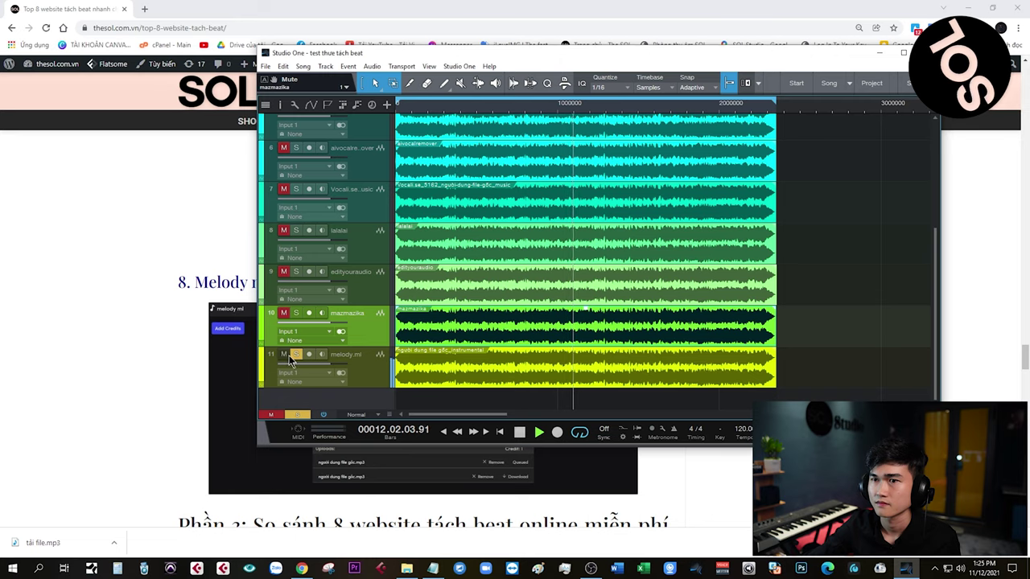
Alternate the solo between "lalalai" and "melody.ml" during playback, and stop on "lalalai"
left_click(296, 231)
left_click(296, 231)
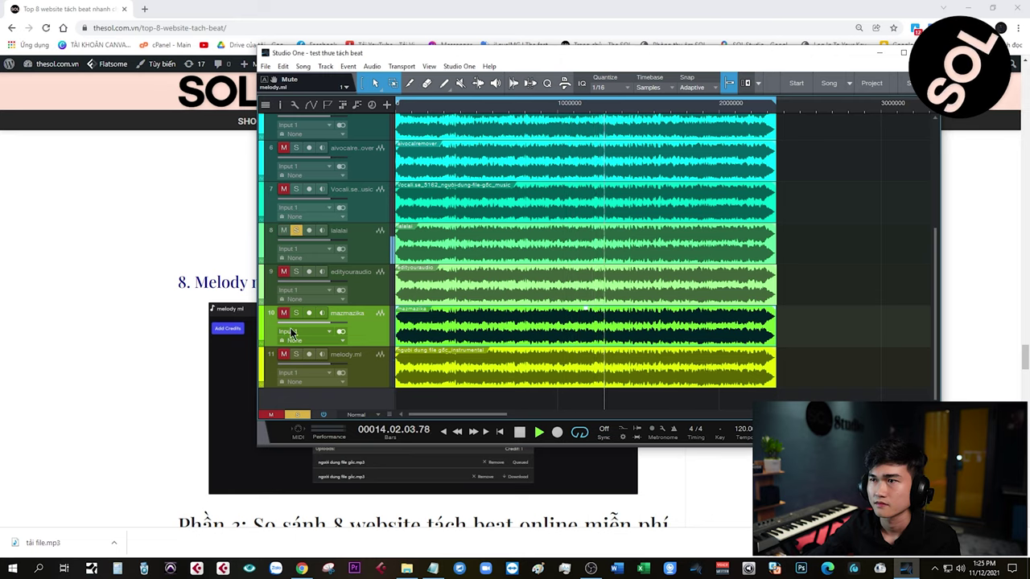
left_click(296, 231)
left_click(297, 354)
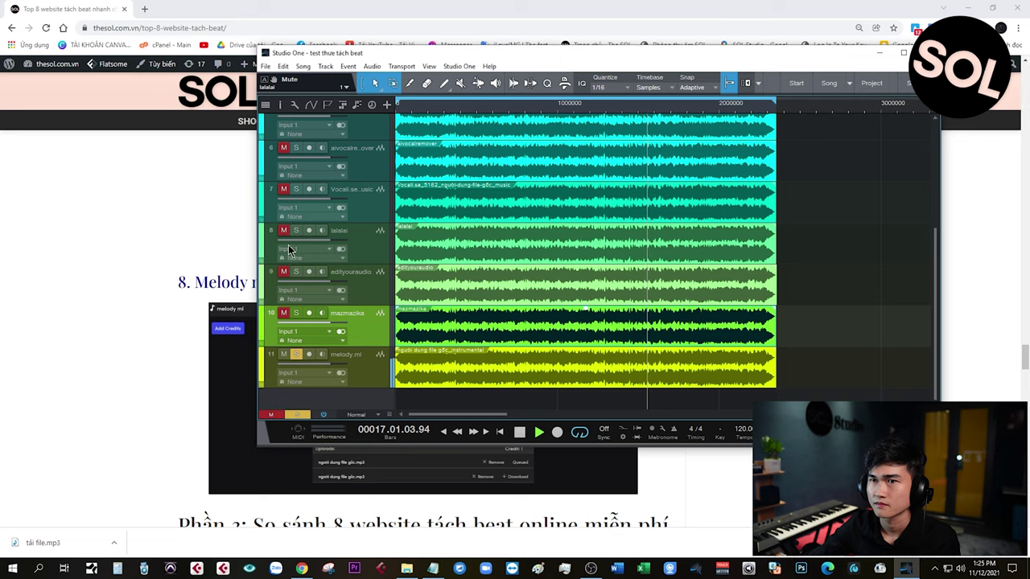
left_click(296, 354)
left_click(297, 231)
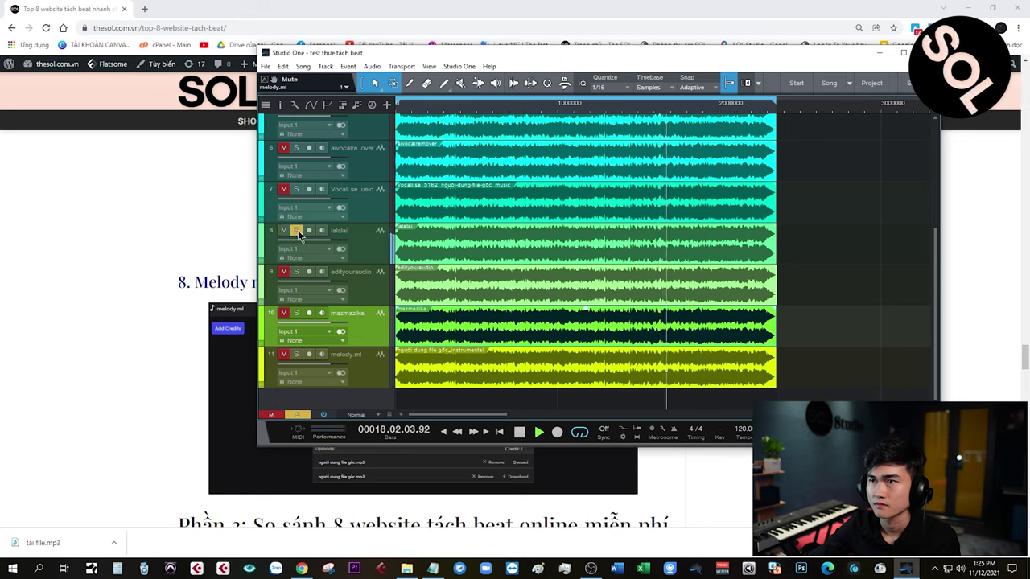
key("space")
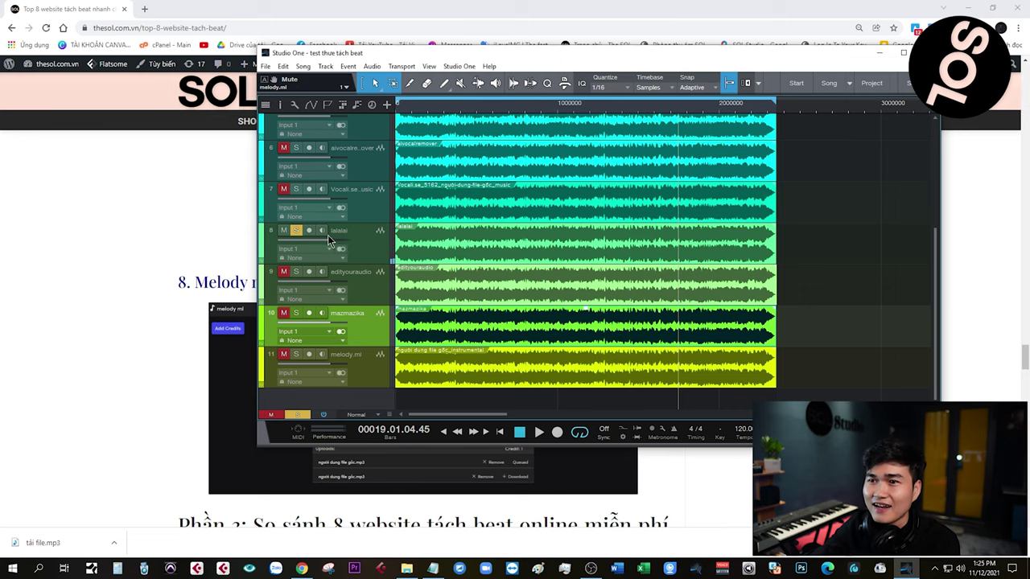
Select the "lalalai" and "melody.ml" tracks alternately to point them out, ending on "melody.ml"
left_click(359, 245)
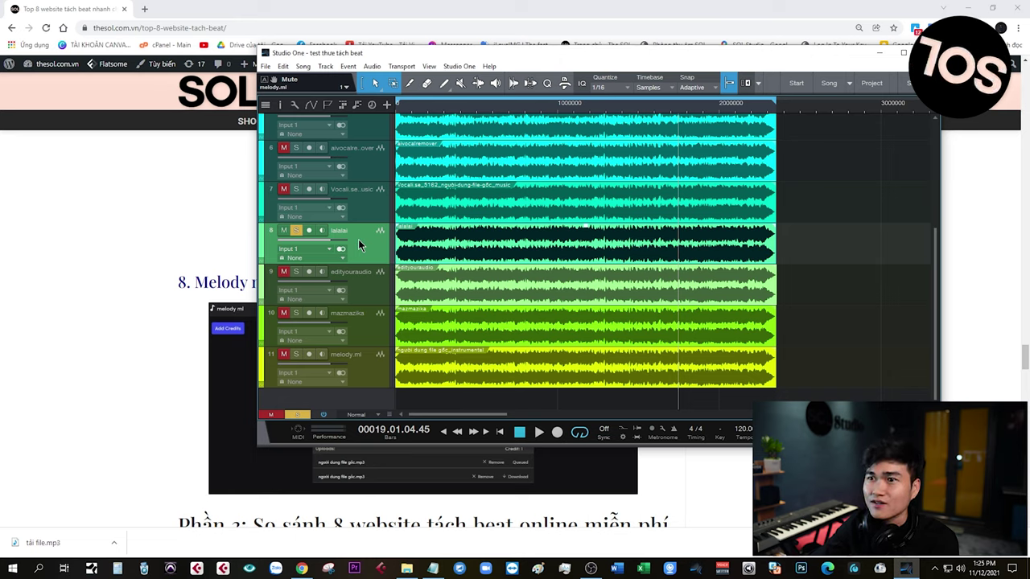
left_click(368, 369)
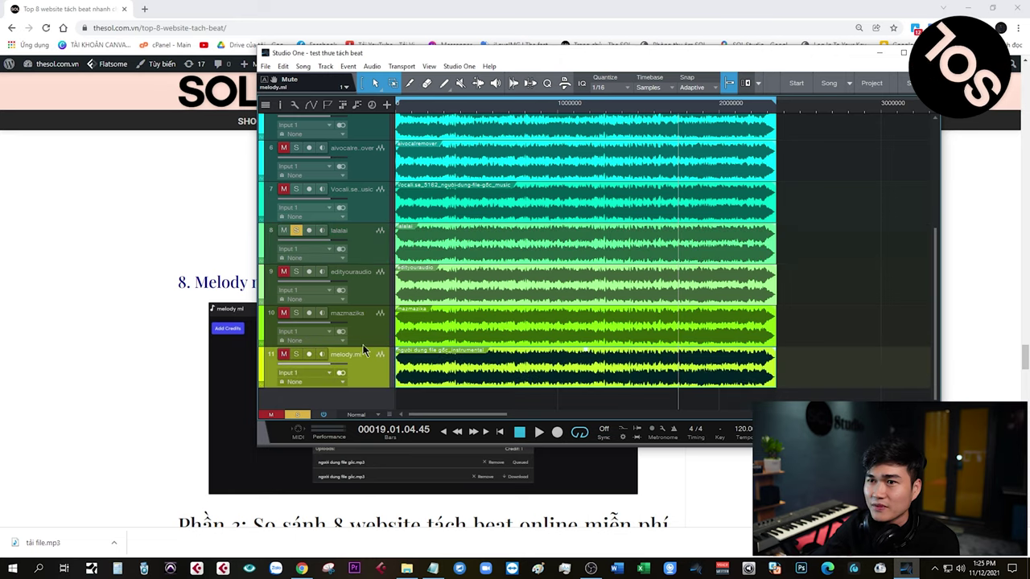
left_click(364, 256)
left_click(368, 370)
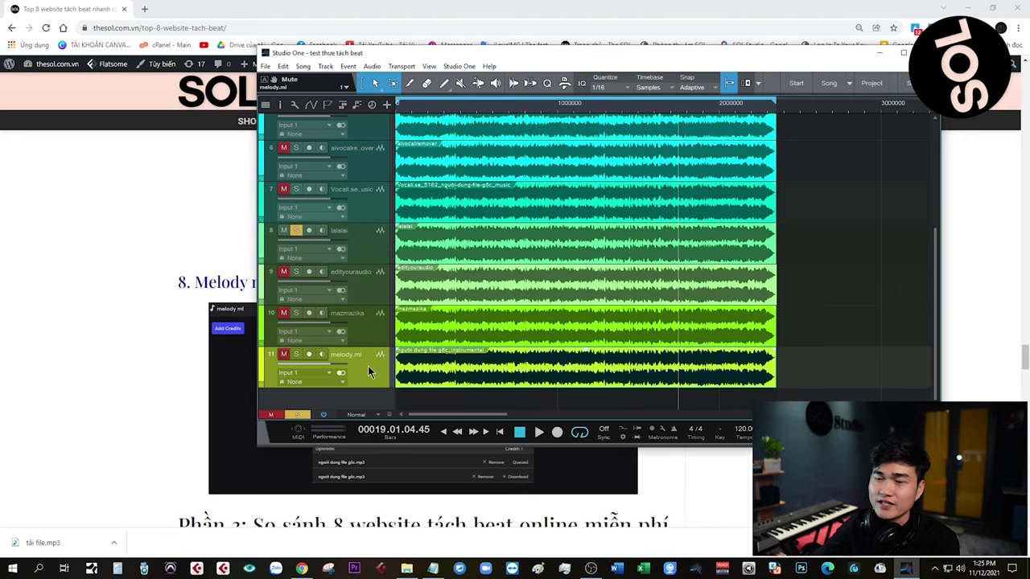
Return to the article in the browser and open the Melody ml website from the section 8 heading
left_click(127, 256)
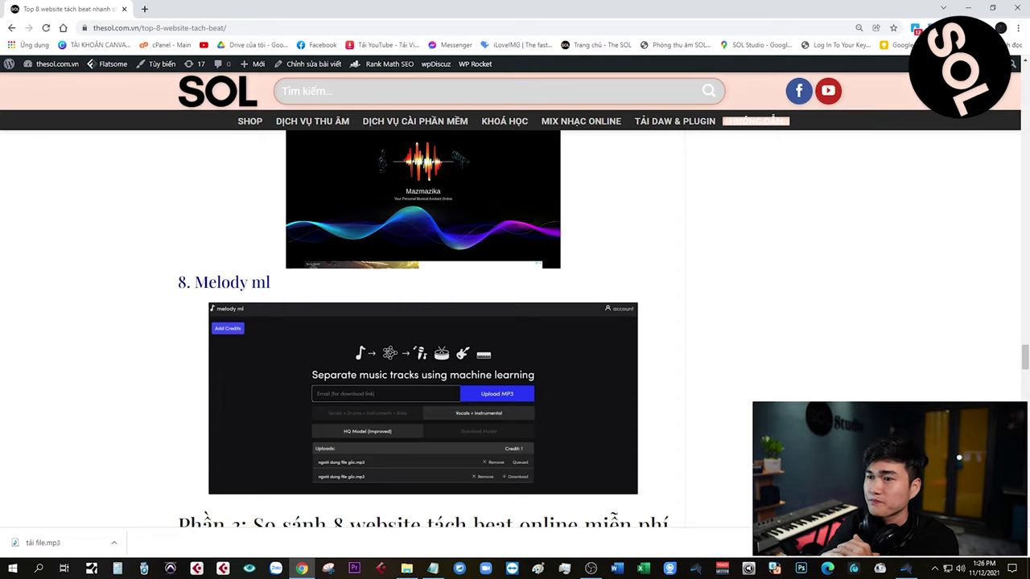
scroll(422, 321, "down", 2)
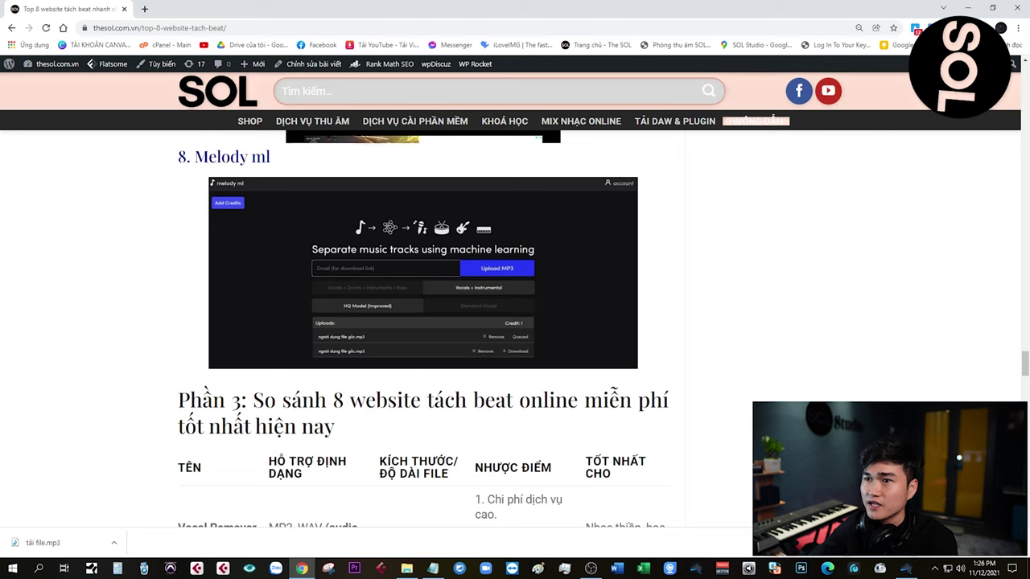
scroll(227, 235, "up", 2)
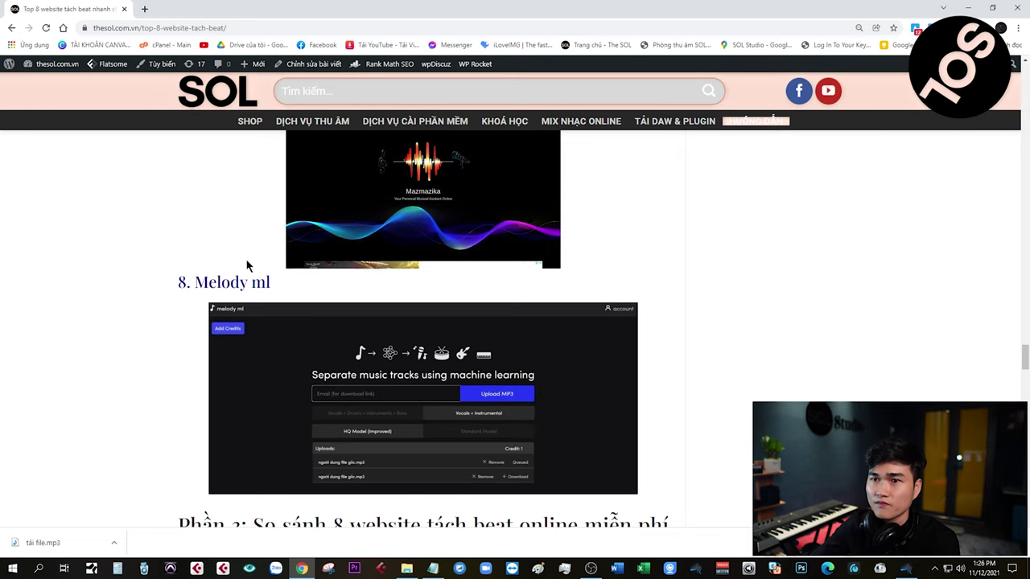
left_click(260, 281)
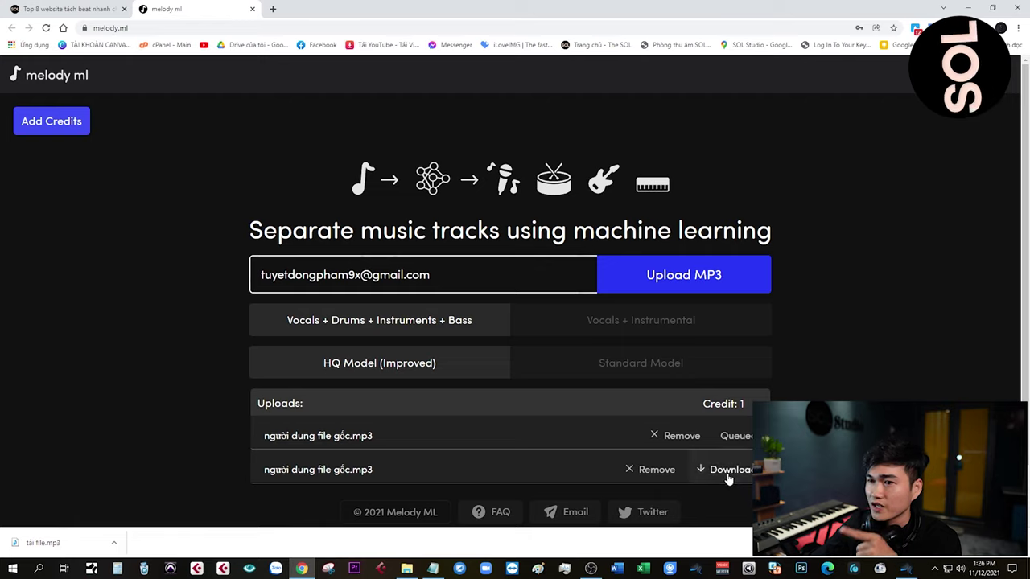
Highlight the e-mail address filled in beside the MP3 upload option on the Melody ml page
left_click_drag(467, 281, 250, 260)
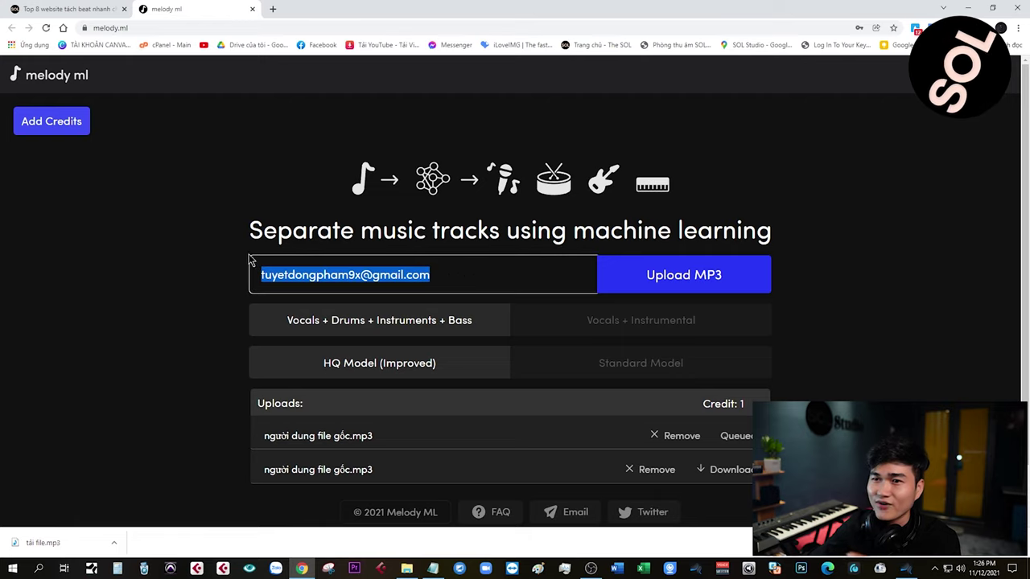
left_click_drag(370, 277, 436, 276)
left_click(435, 276)
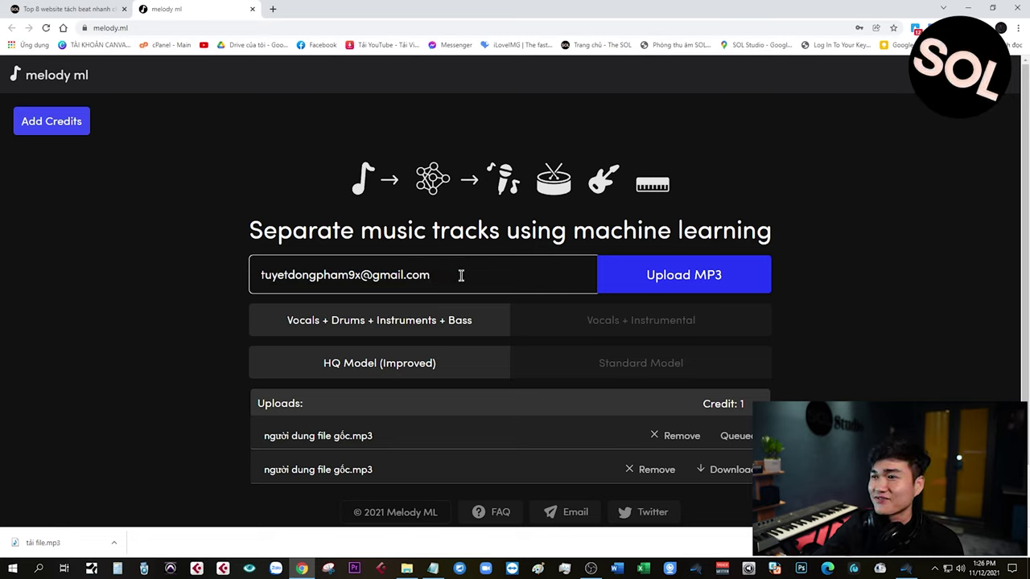
left_click_drag(437, 284, 251, 291)
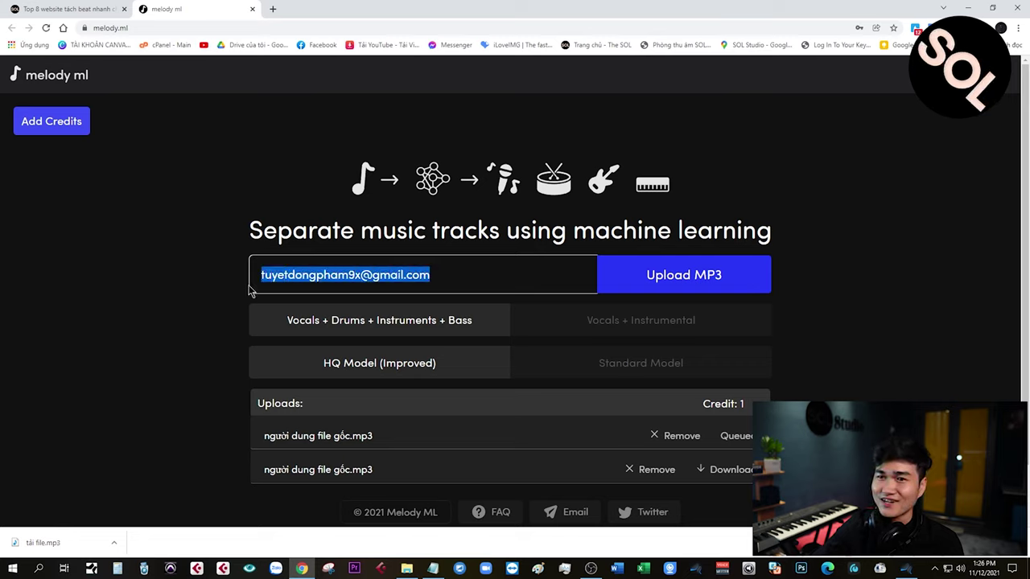
Request the download of the finished "người dung file gốc.mp3" separation, adding the duplicate with a numbered file name
left_click(452, 282)
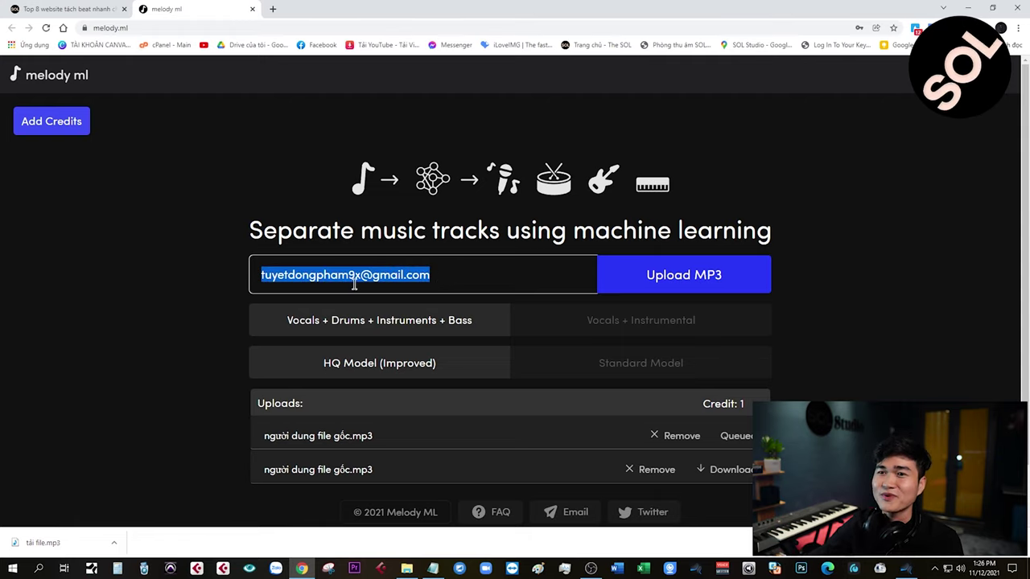
left_click(455, 277)
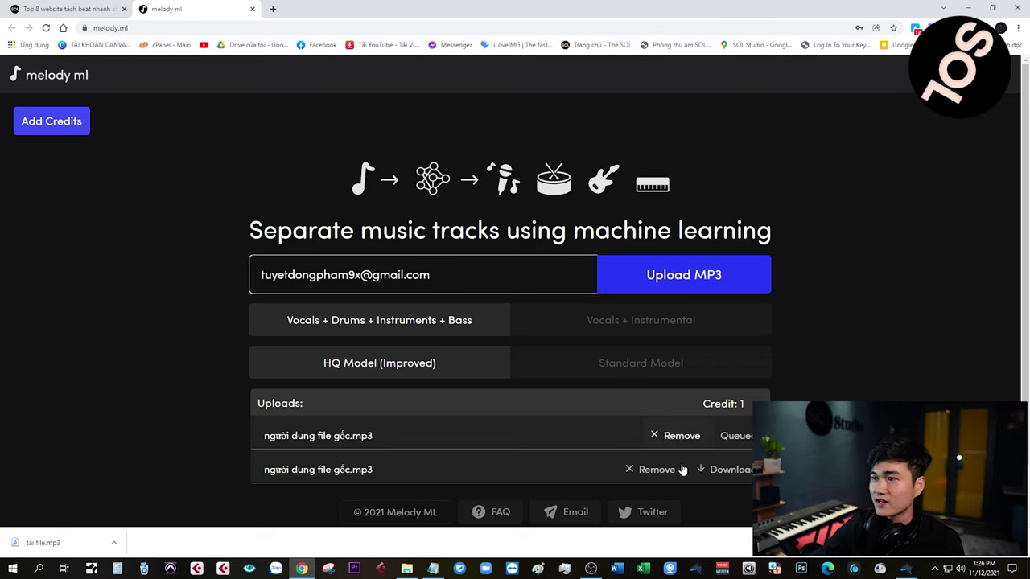
left_click(723, 471)
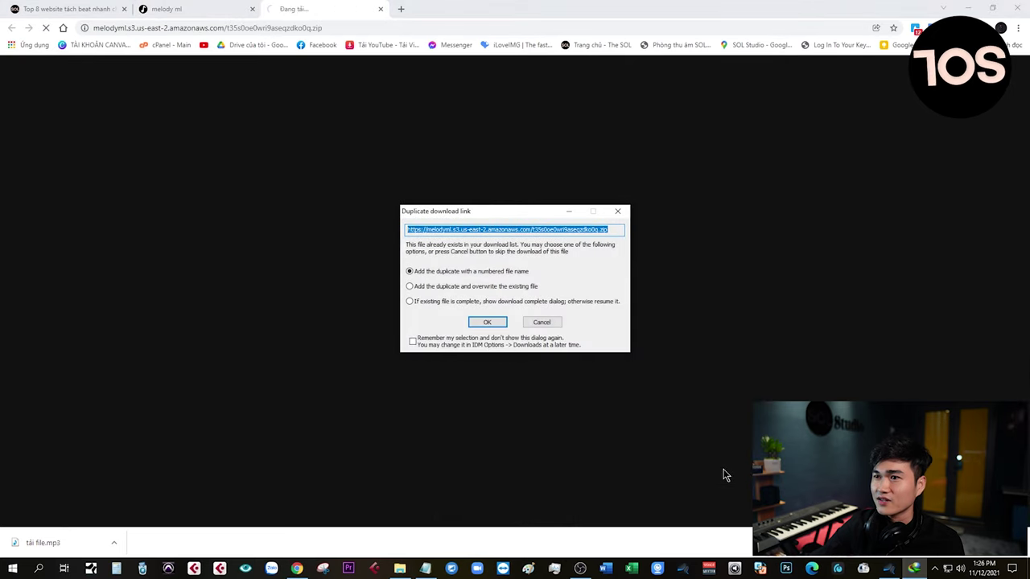
left_click(492, 324)
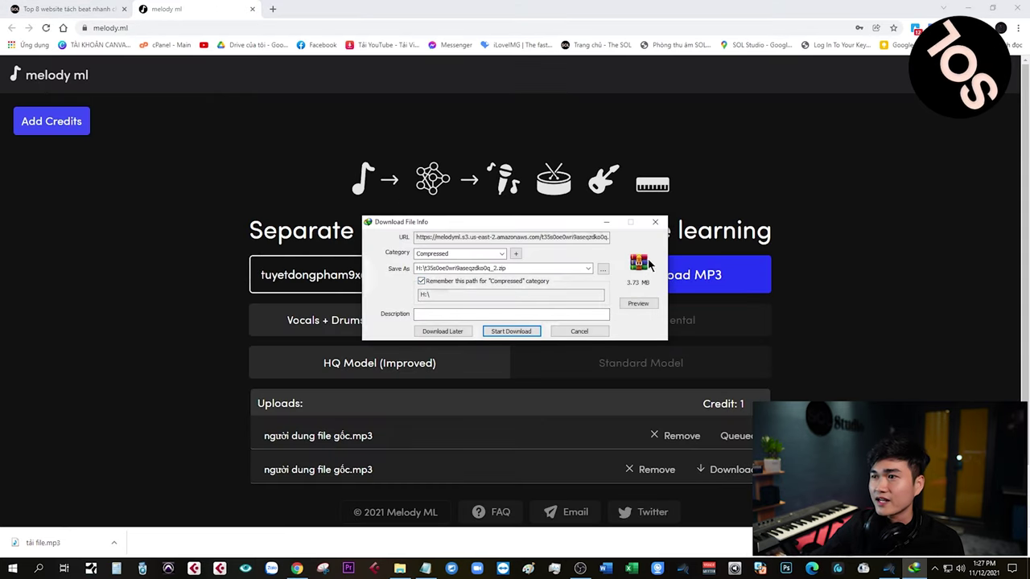
Set the download to save on the Desktop as abc.zip and start it
left_click(603, 269)
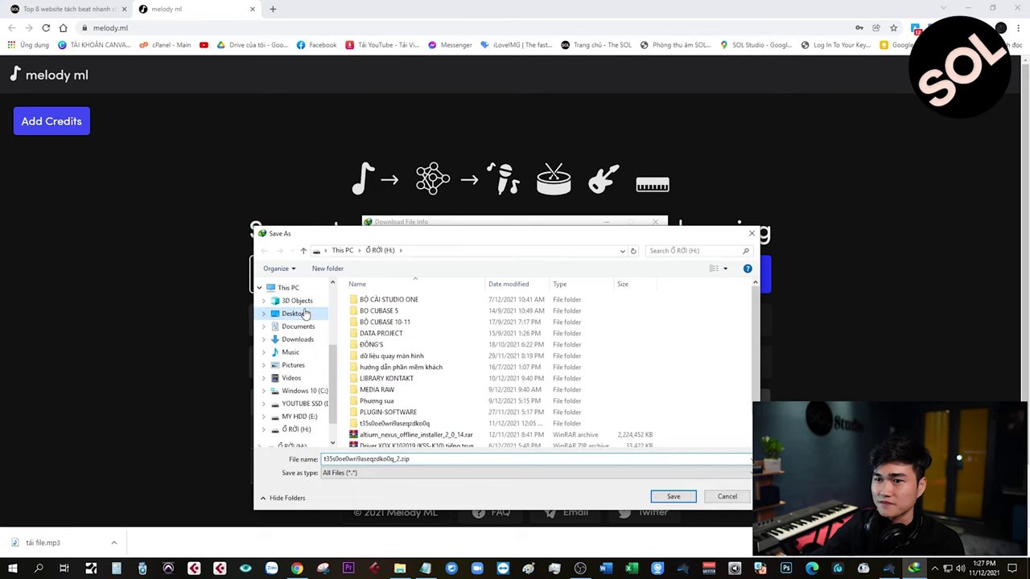
left_click(306, 314)
left_click(417, 458)
type("abc")
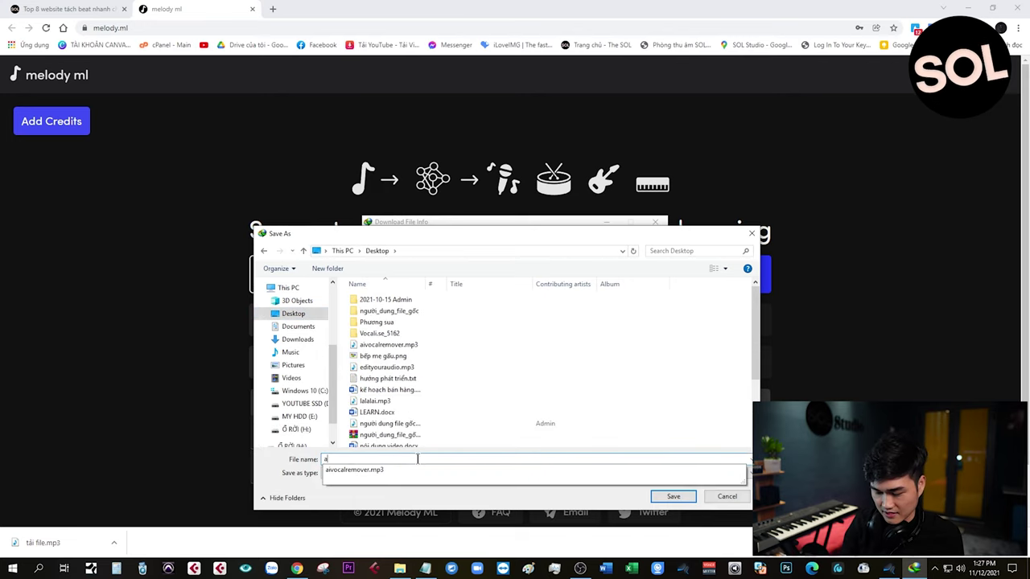
left_click(670, 496)
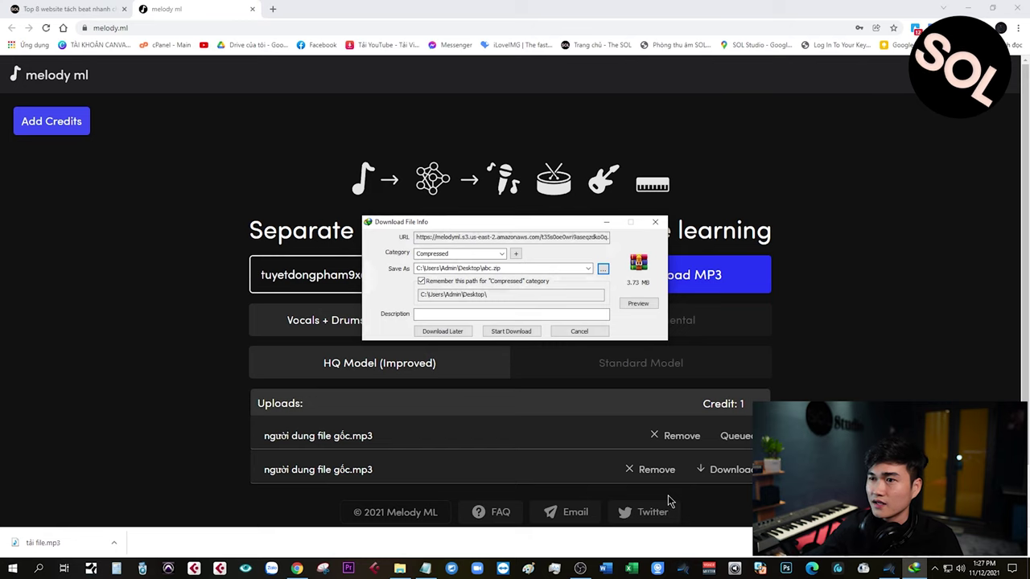
left_click(523, 332)
Show abc.zip in its Desktop folder and extract it into a separate abc folder
left_click(544, 320)
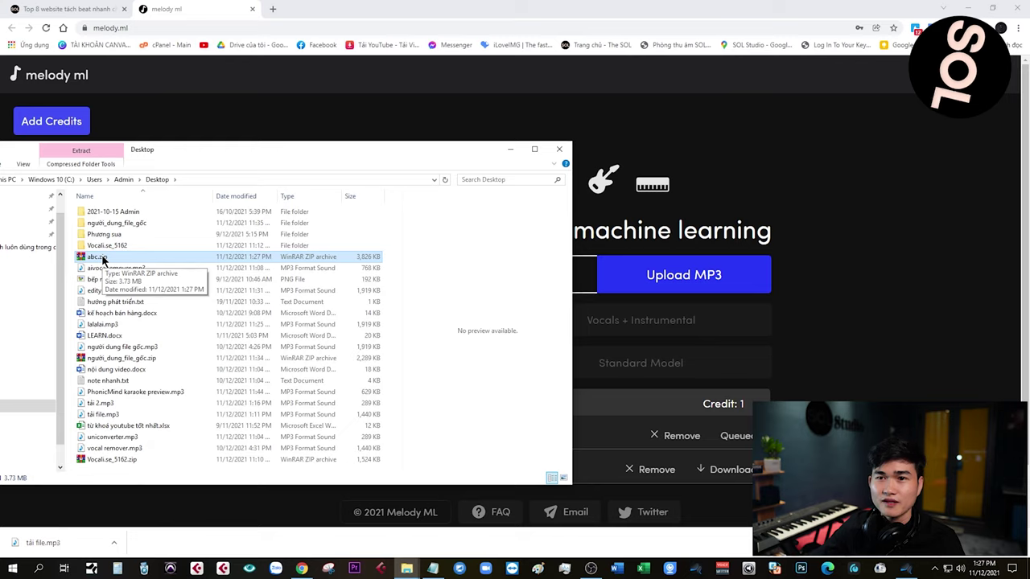
left_click(101, 257)
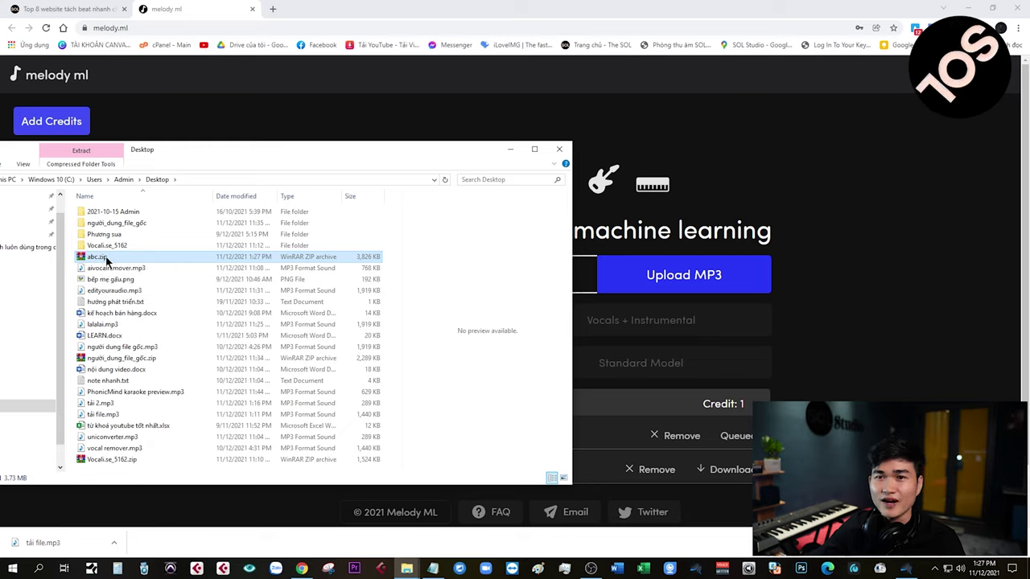
left_click(146, 261)
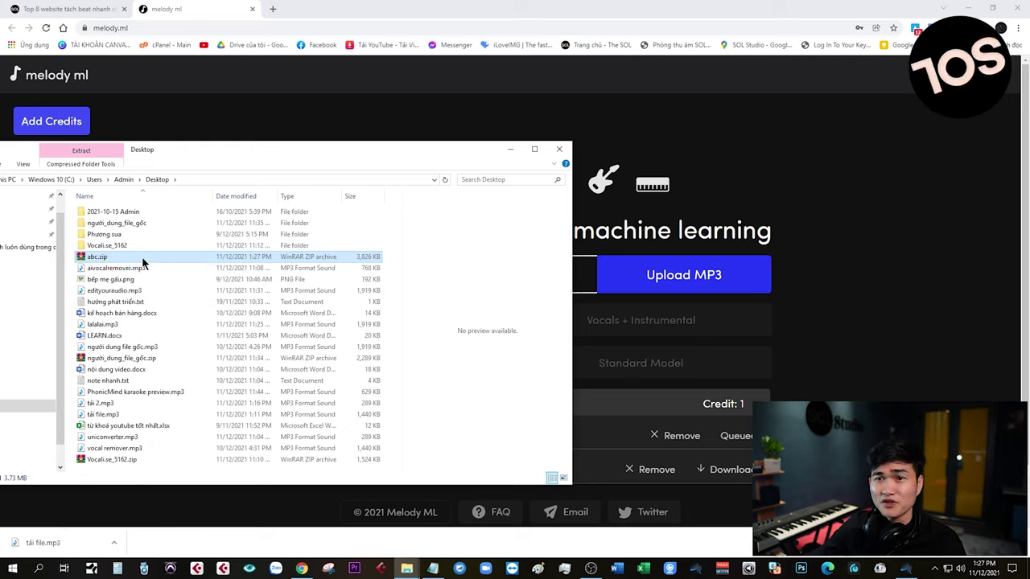
right_click(142, 256)
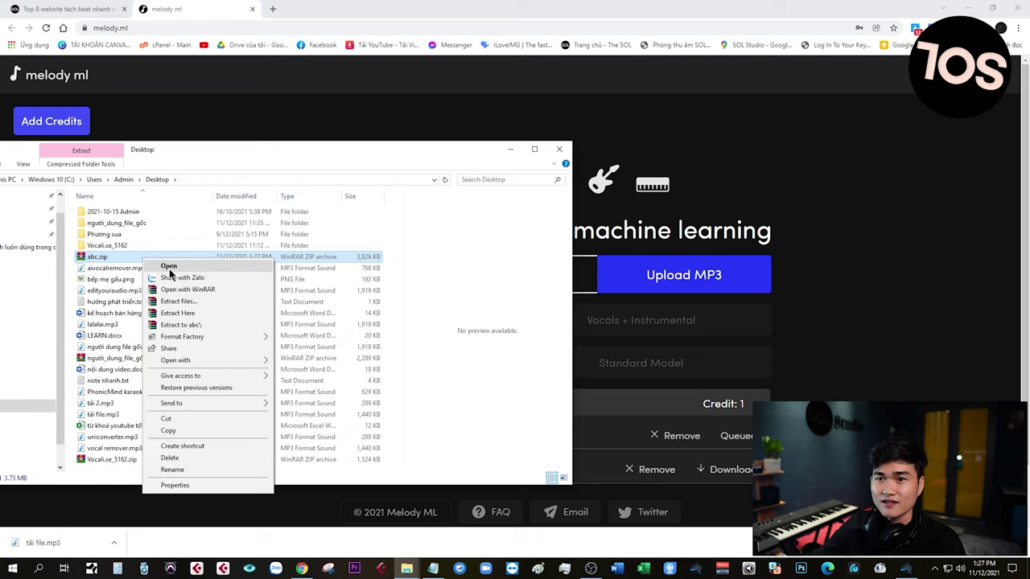
left_click(210, 325)
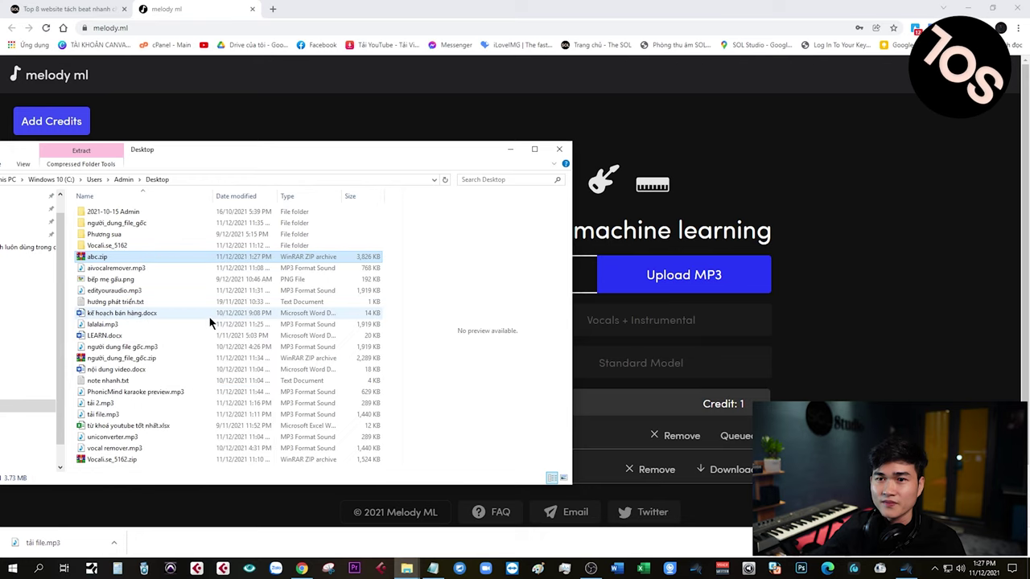
Open the extracted abc folder and its "người_dung_file_gốc" subfolder, and point out the instrumental and vocals MP3 files
double_click(146, 223)
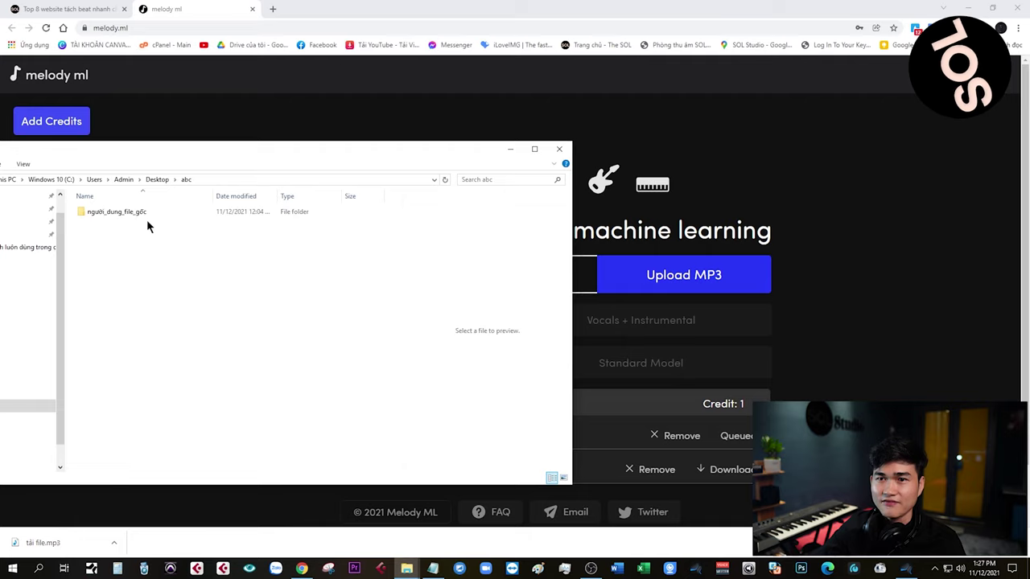
double_click(145, 211)
left_click_drag(155, 195, 368, 213)
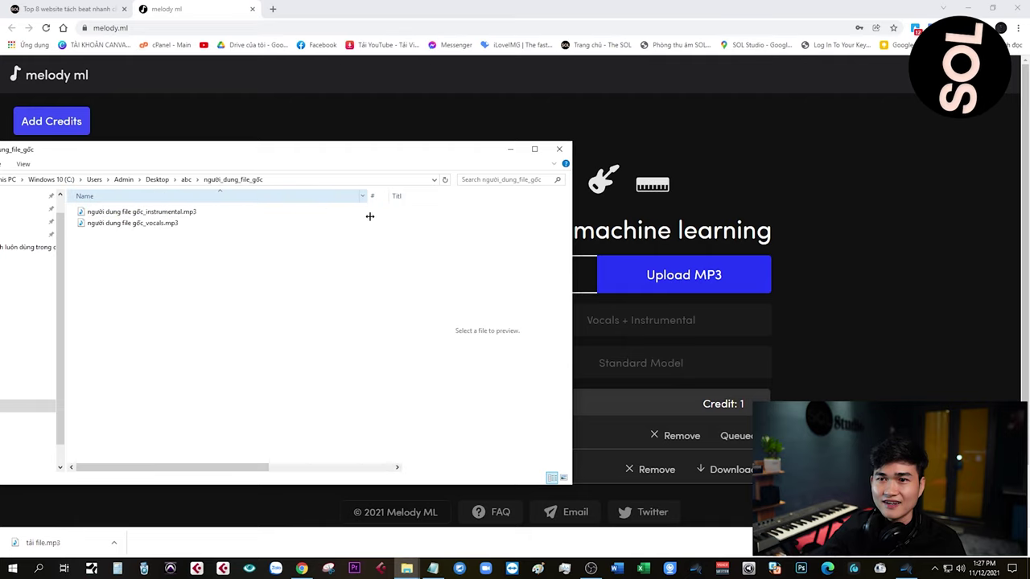
left_click(179, 212)
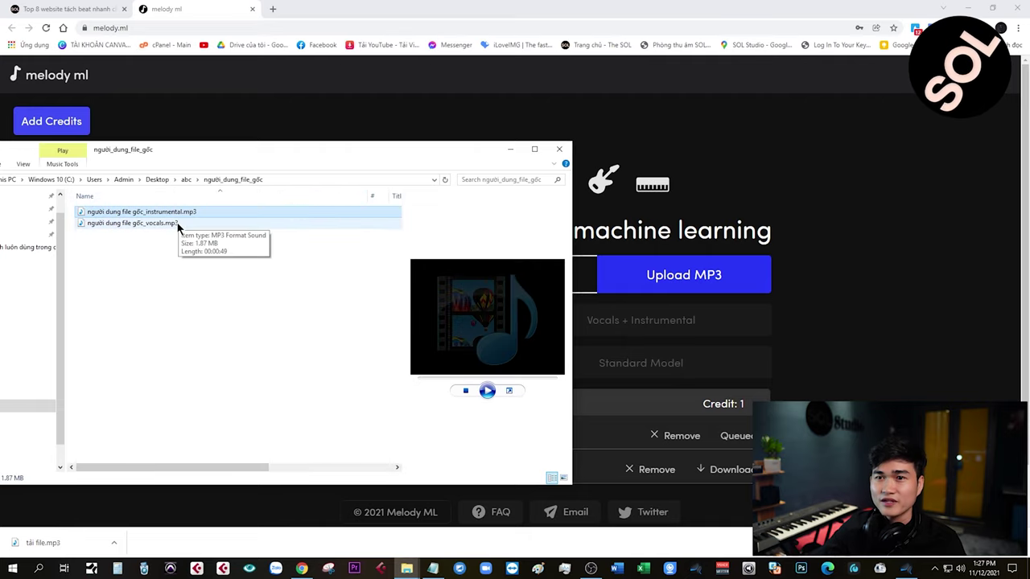
left_click(176, 224)
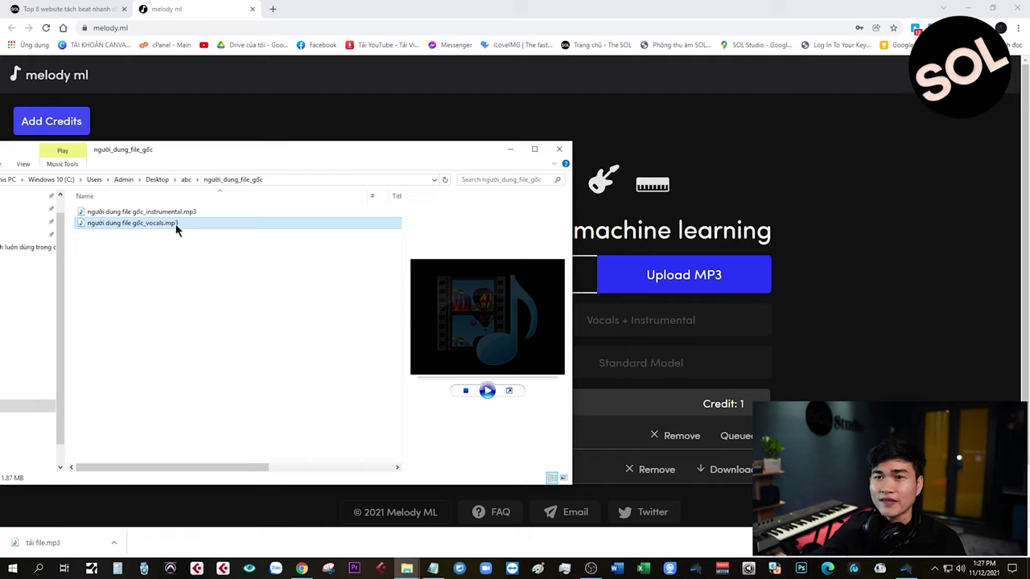
left_click(185, 212)
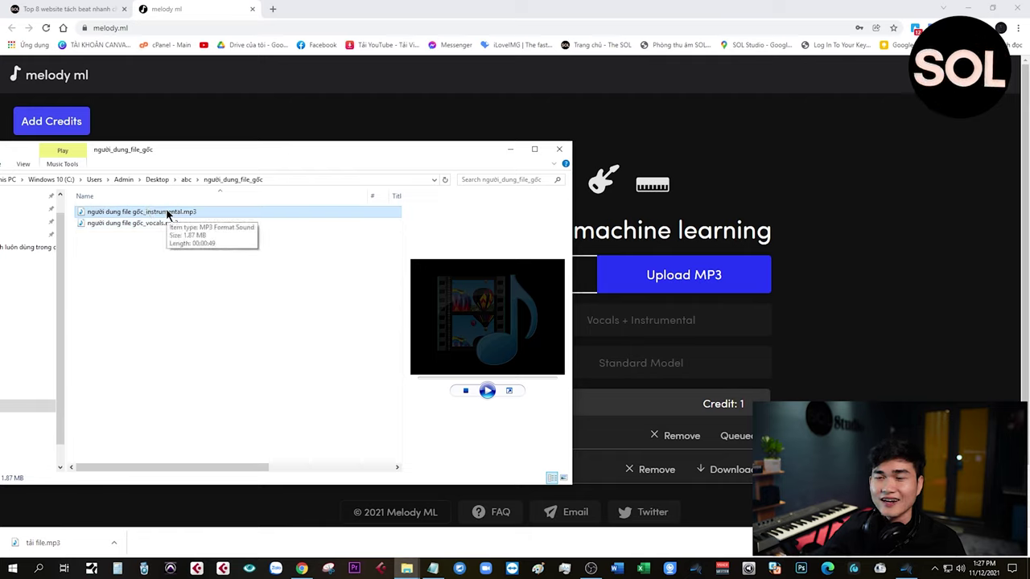
left_click(154, 225)
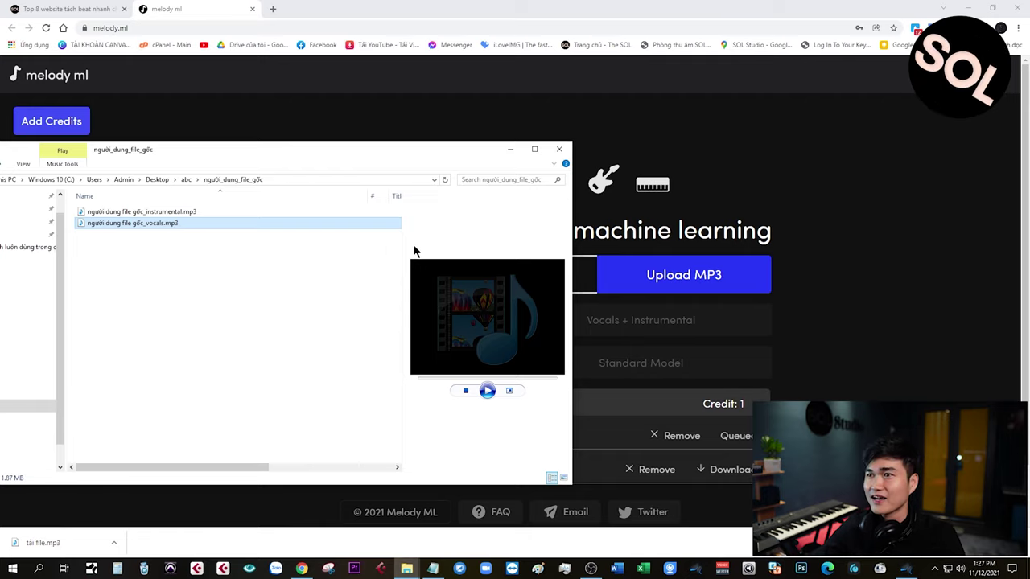
left_click(172, 213)
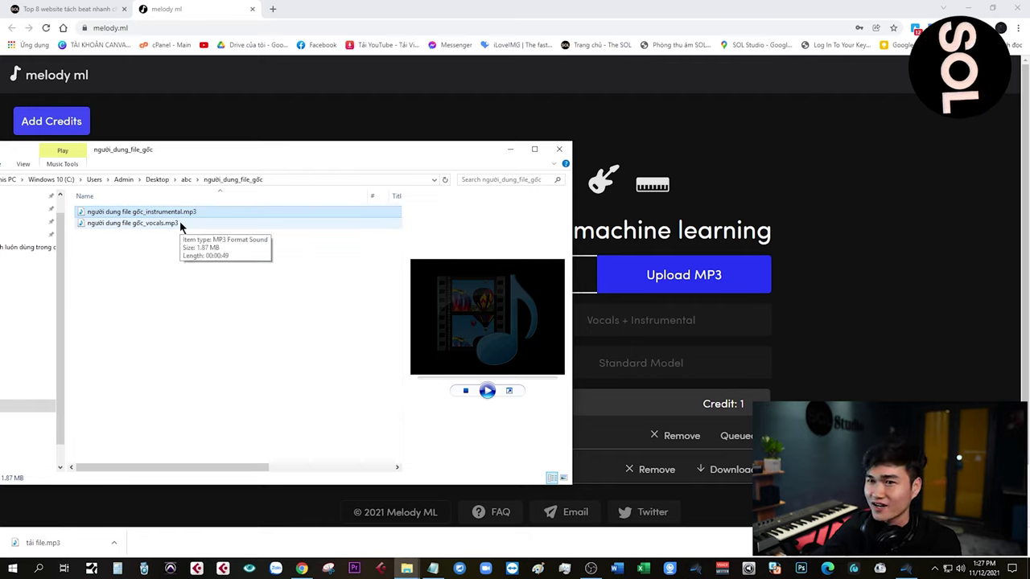
left_click(510, 151)
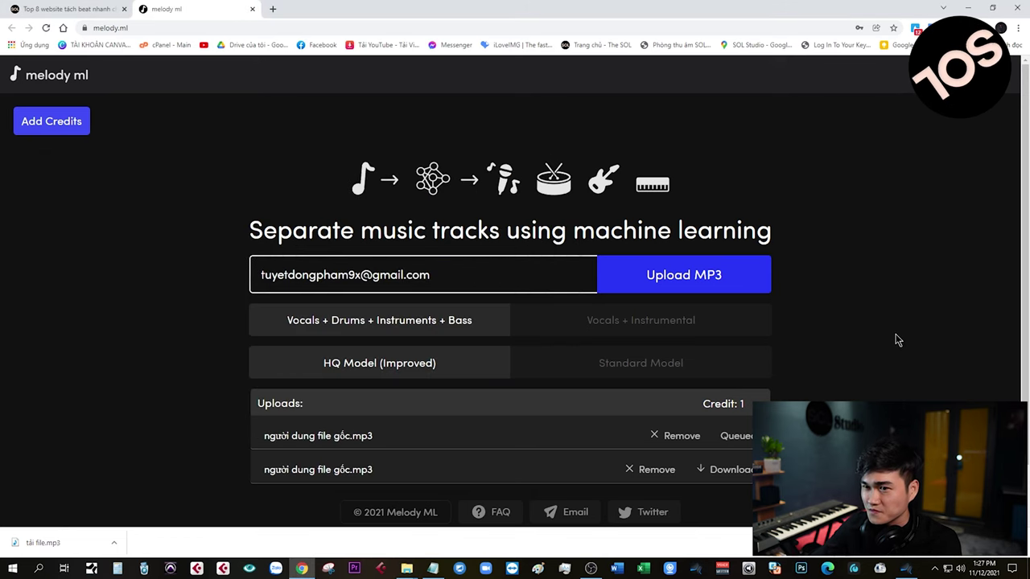
Return to the article in the browser and review the website sections from Lalal.ai to the Phần 3 comparison table
left_click(968, 8)
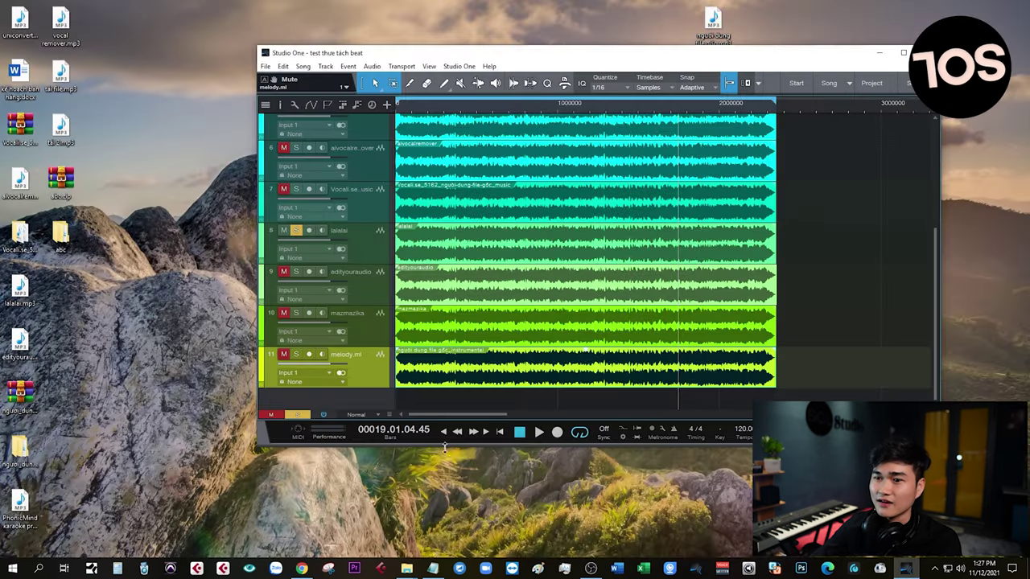
key("alt+Tab")
left_click(86, 13)
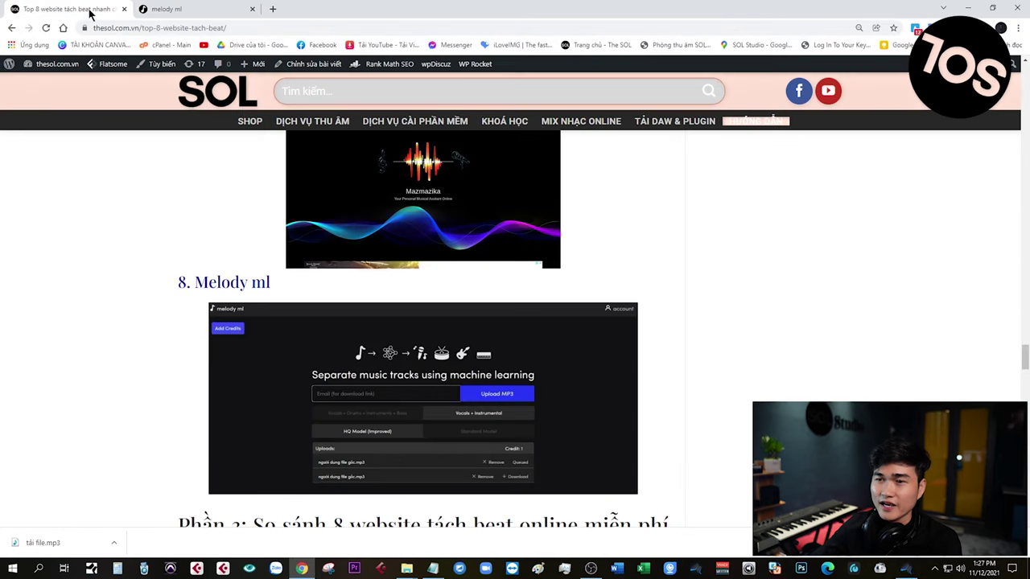
scroll(683, 379, "up", 5)
scroll(684, 379, "up", 10)
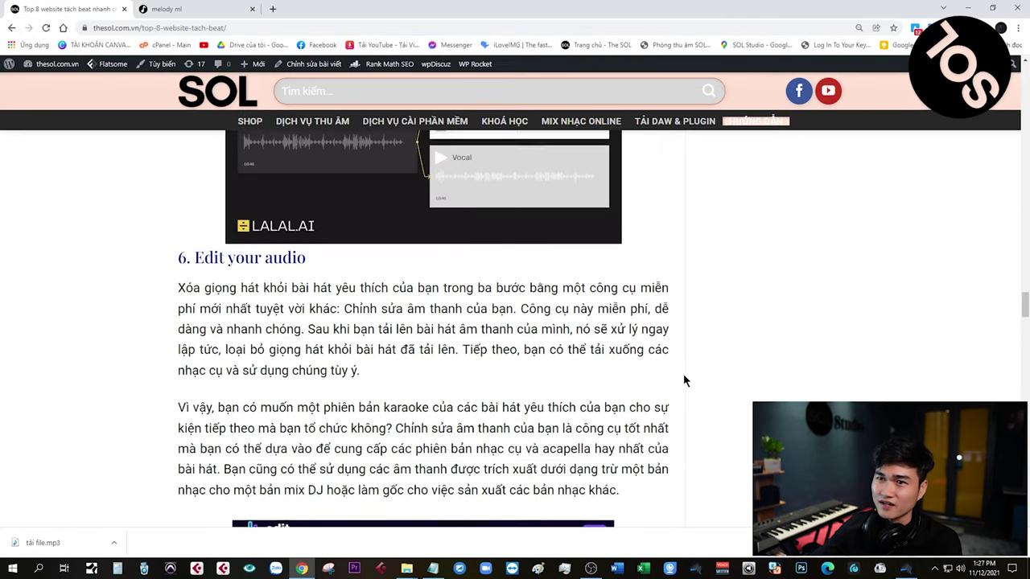
scroll(684, 378, "up", 3)
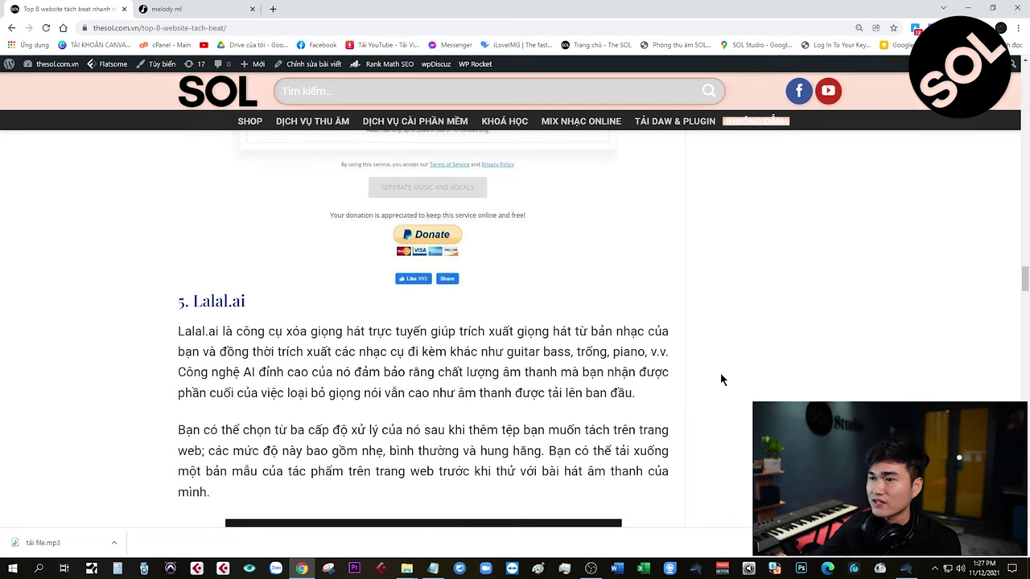
scroll(722, 379, "down", 15)
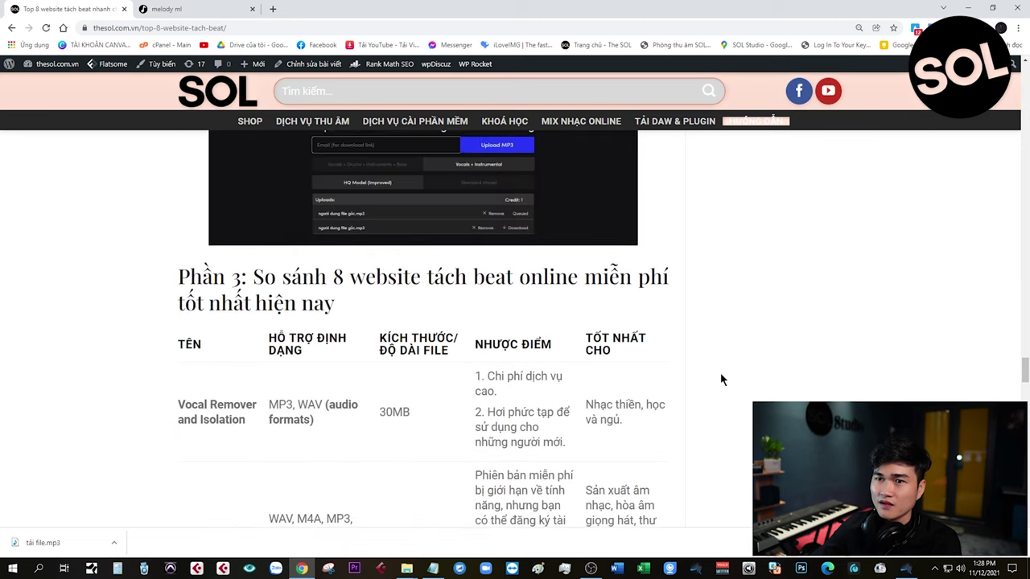
scroll(720, 373, "up", 3)
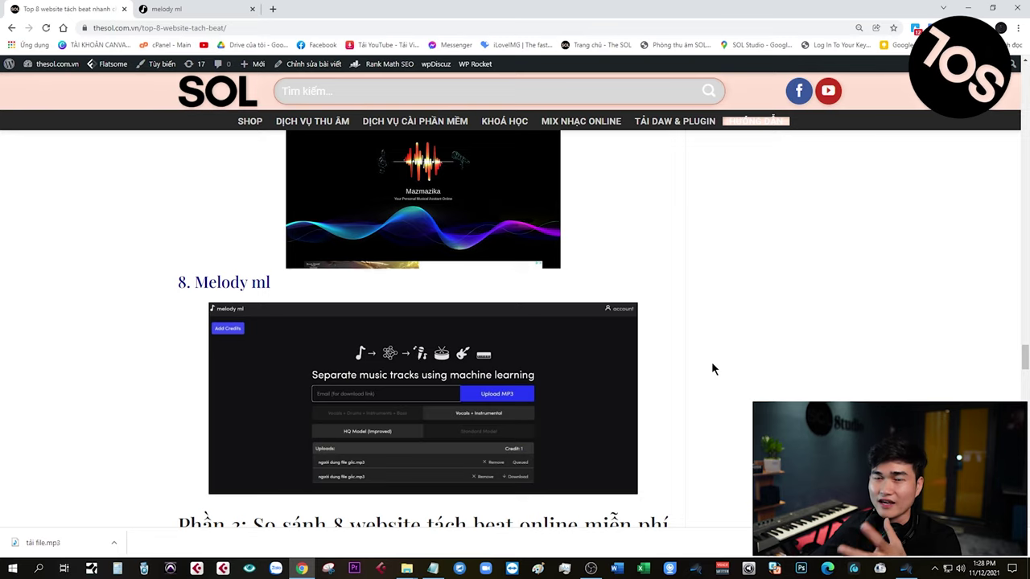
scroll(712, 363, "up", 15)
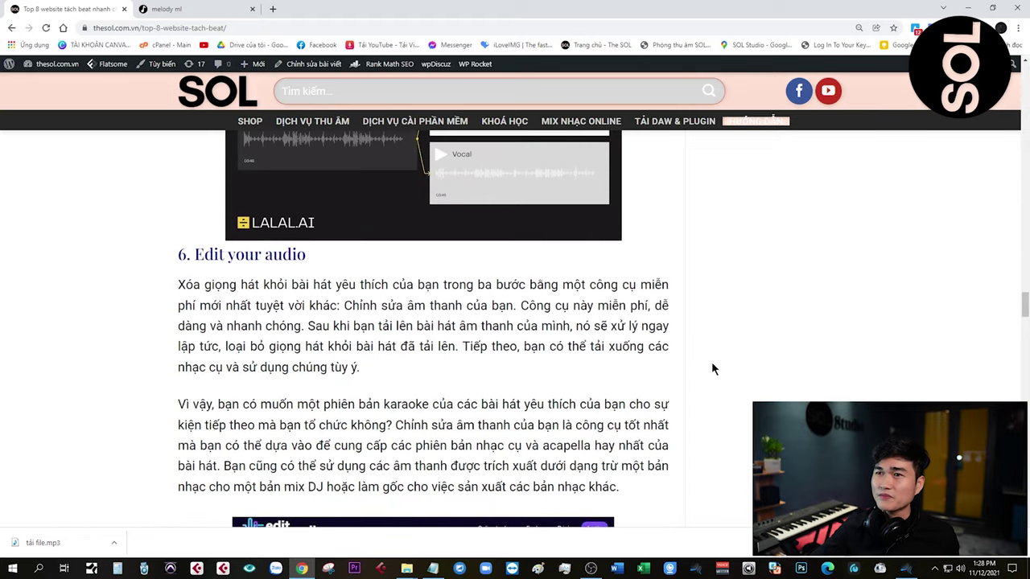
scroll(711, 369, "up", 5)
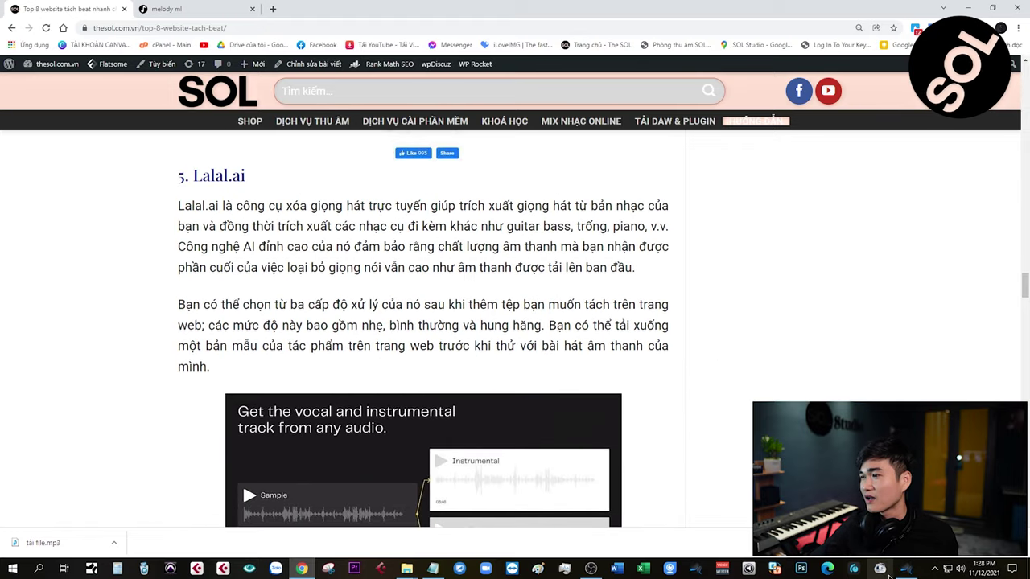
Switch to Studio One, unmute and solo the "uniconverter" track, and turn off the solo on "lalalai"
left_click(906, 568)
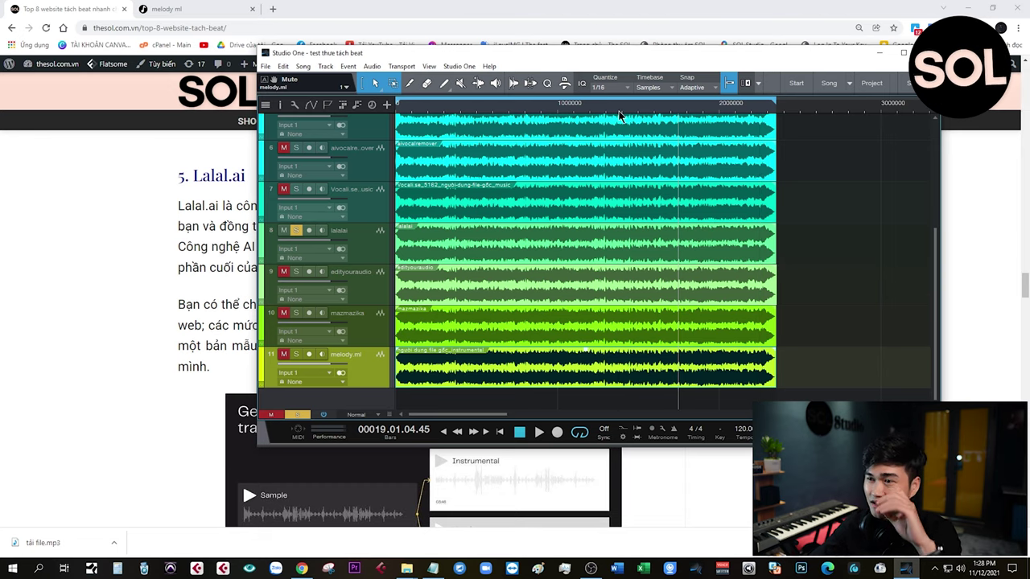
scroll(623, 342, "up", 2)
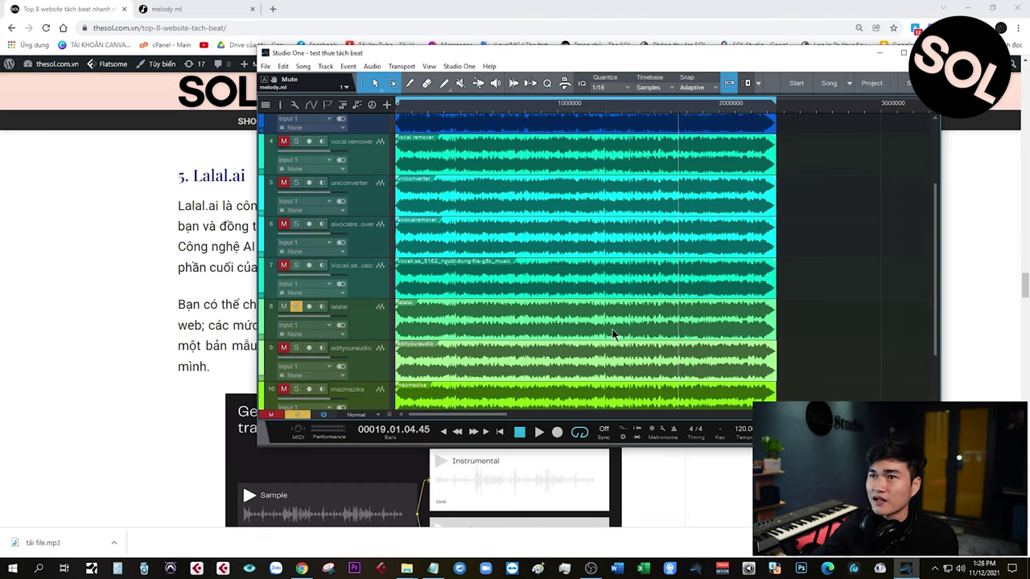
scroll(612, 334, "up", 1)
left_click(378, 235)
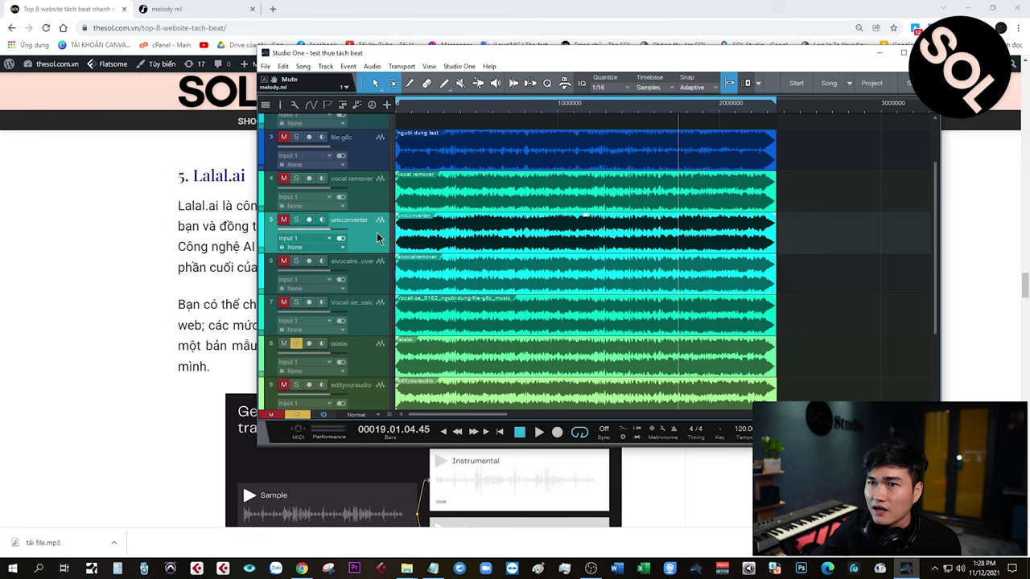
left_click(283, 219)
left_click(295, 219)
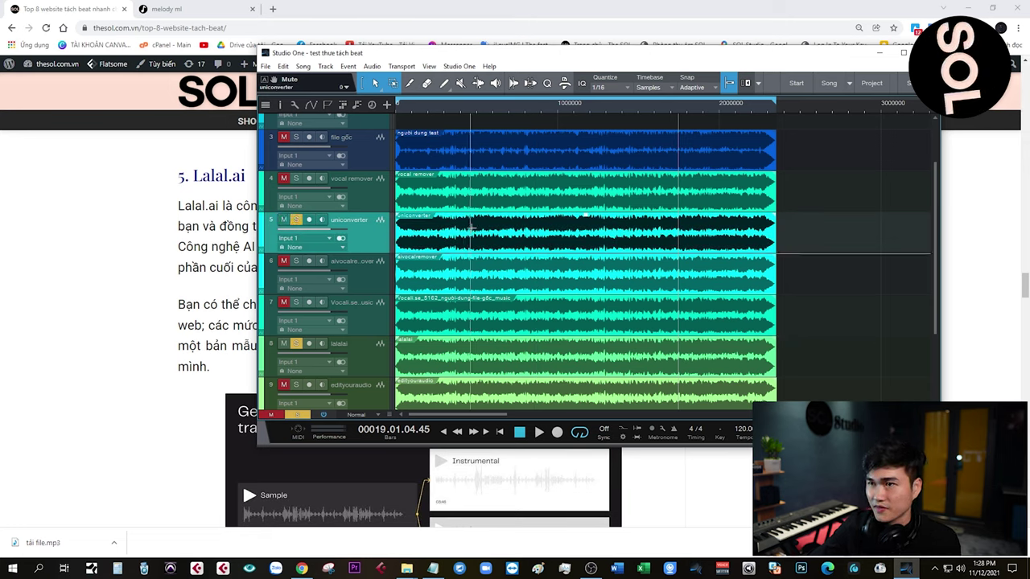
left_click(295, 343)
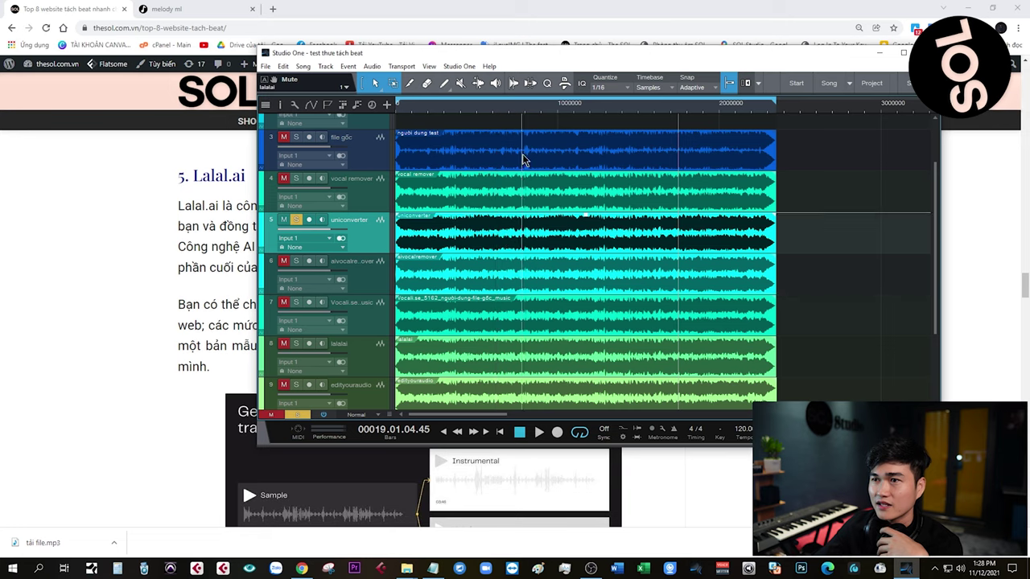
Play the soloed "uniconverter" track from about bar 5, stop after a short passage, and look over the neighbouring beat tracks
left_click(464, 112)
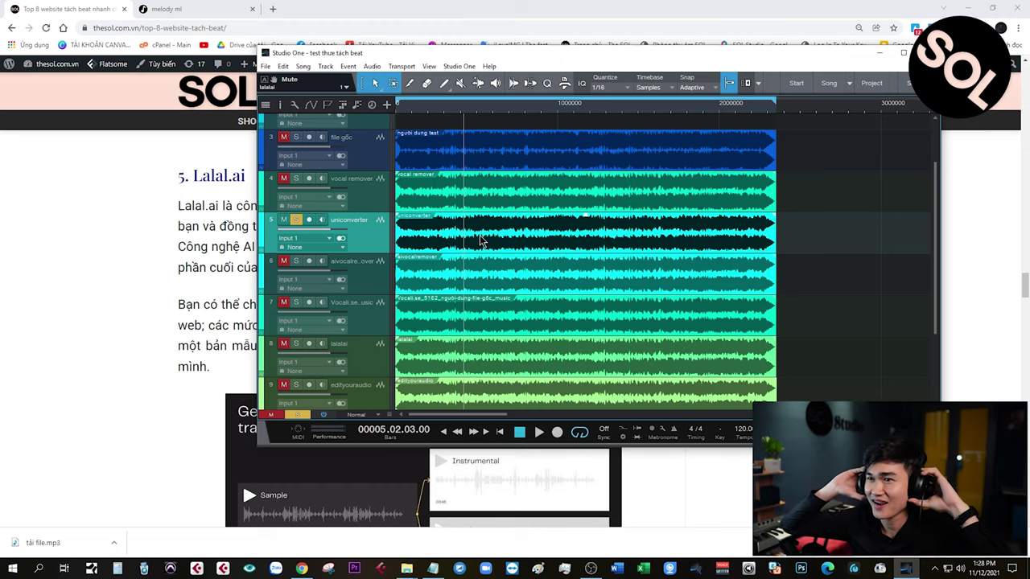
key("space")
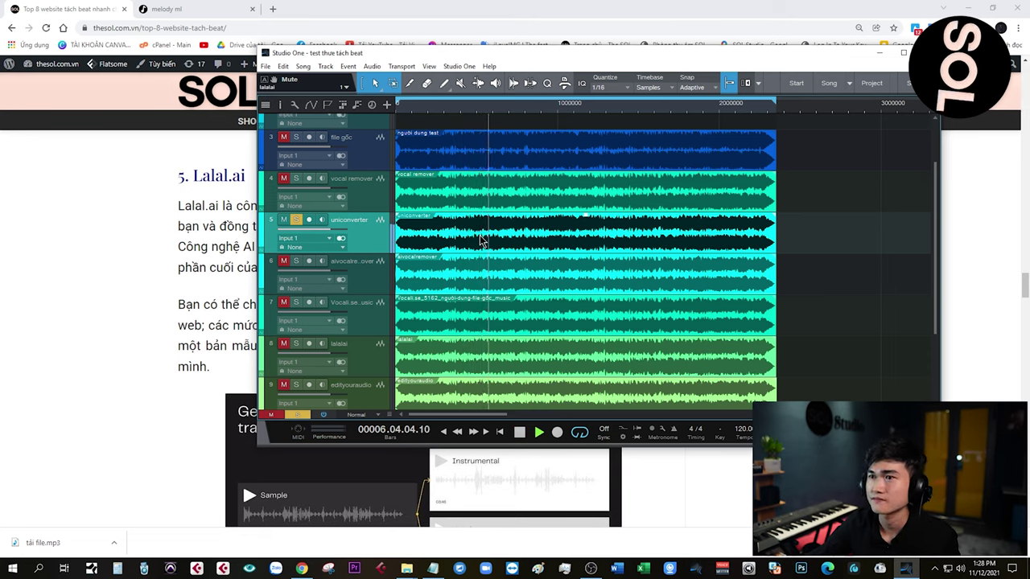
key("space")
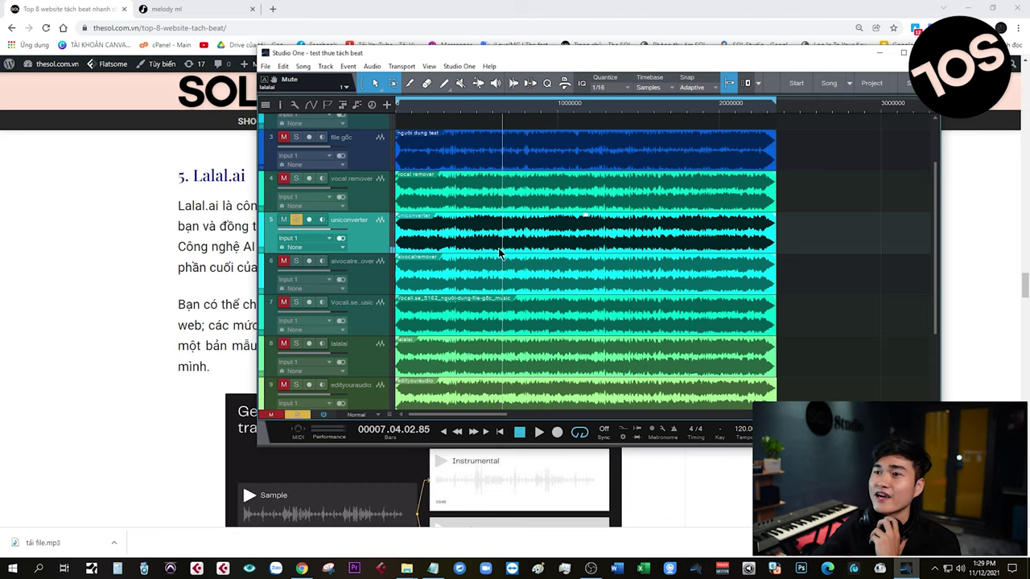
scroll(507, 274, "down", 1)
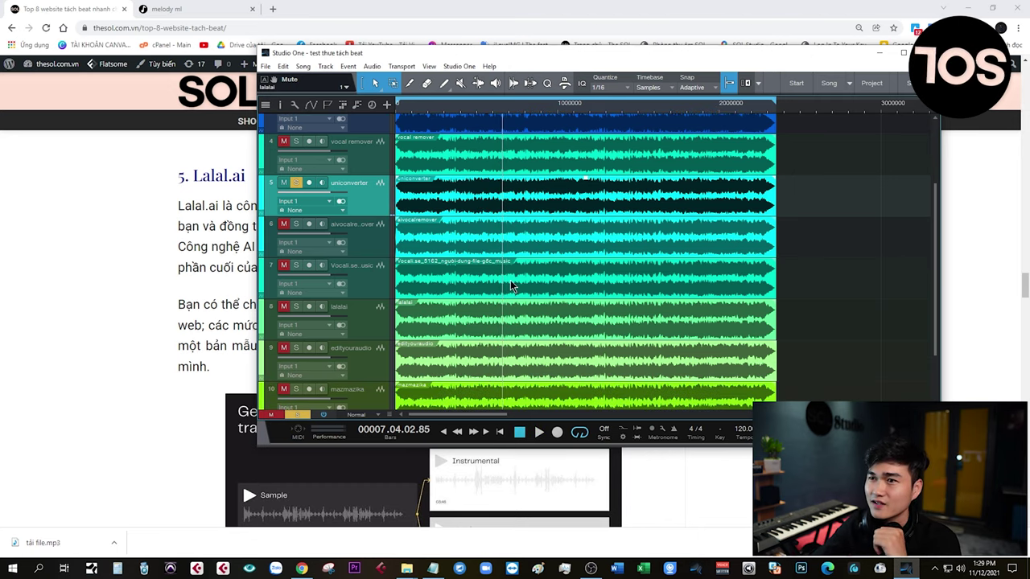
scroll(511, 281, "up", 2)
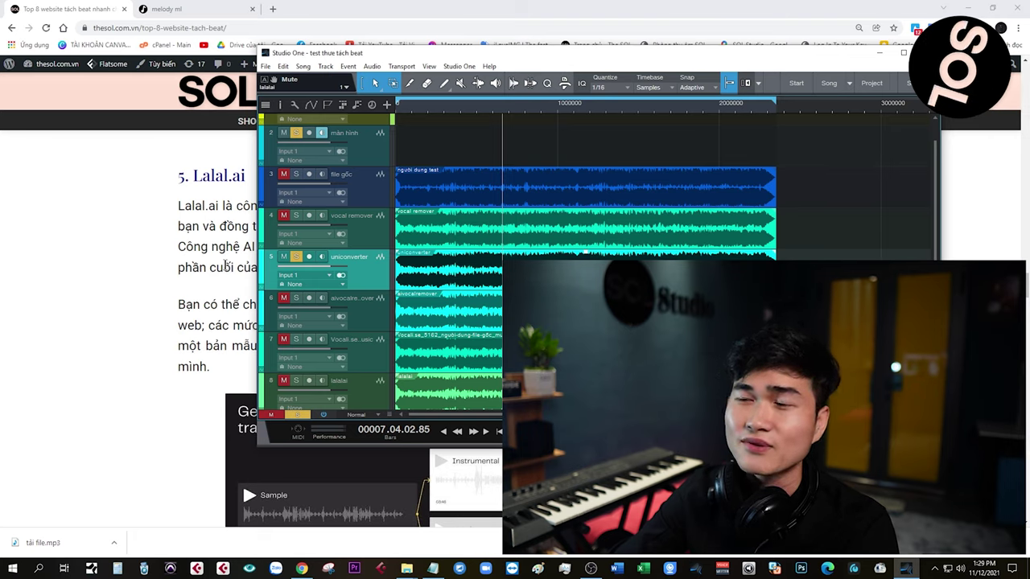
Switch back to the article in the browser, highlight its web address, and review the website sections between Online UniConverter and Lalal.ai
left_click(214, 267)
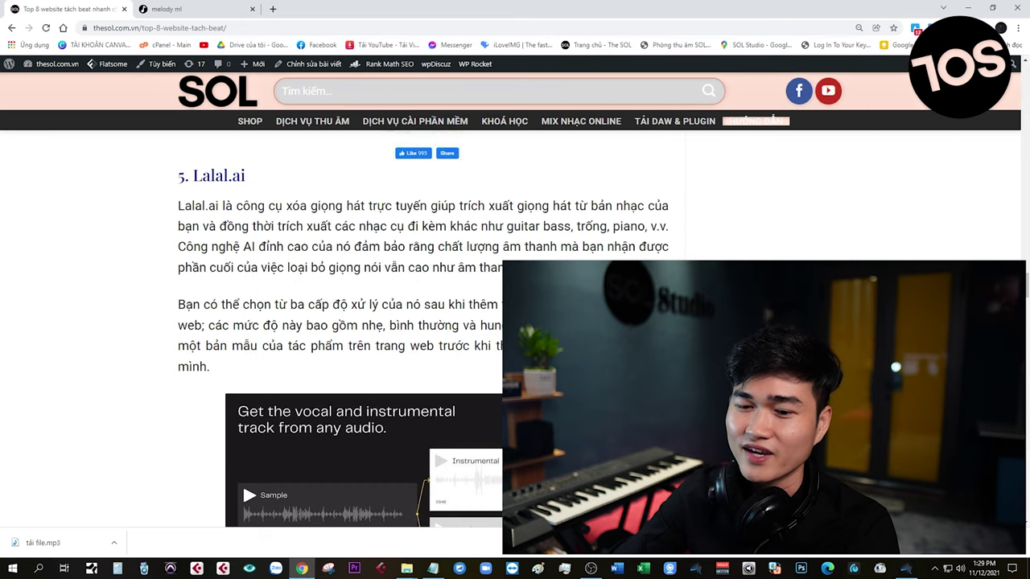
scroll(423, 322, "up", 2)
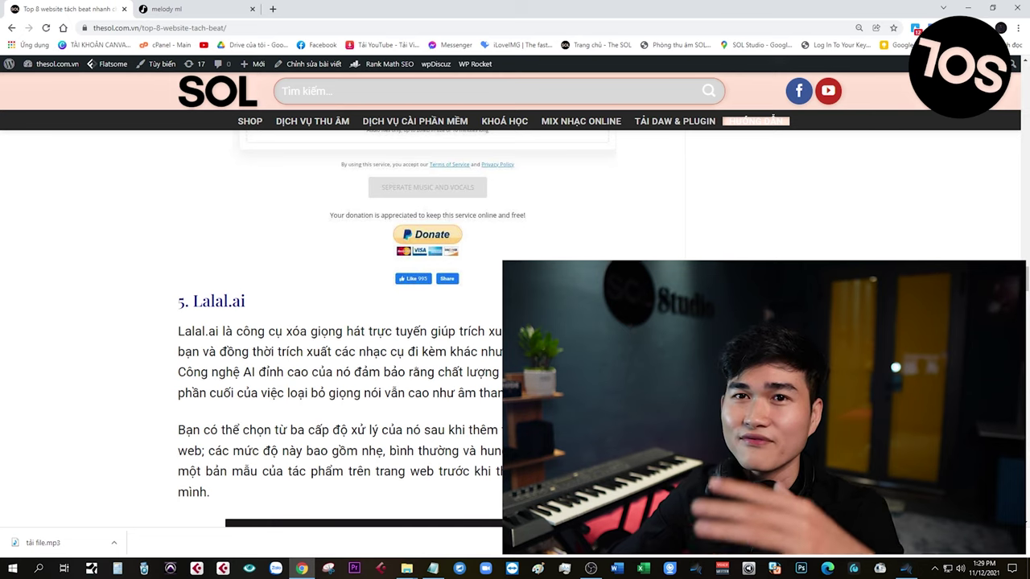
scroll(422, 322, "down", 10)
scroll(423, 322, "up", 8)
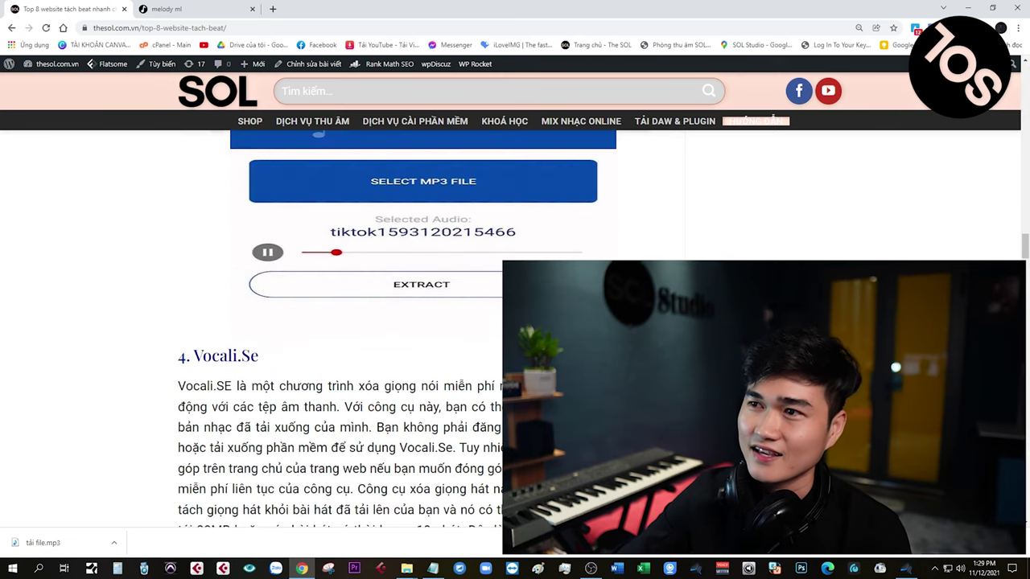
left_click(305, 27)
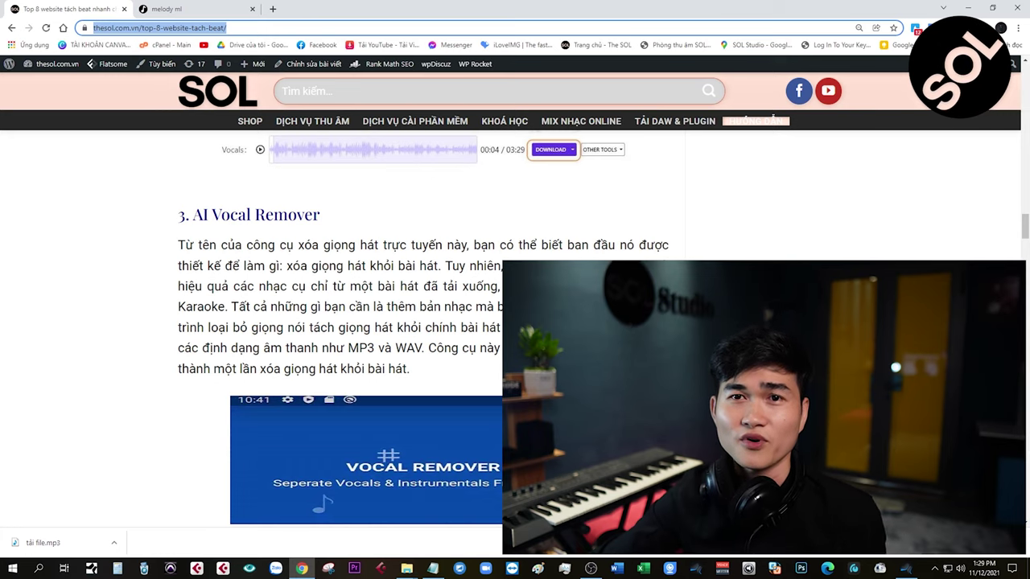
scroll(423, 322, "up", 2)
scroll(422, 322, "up", 3)
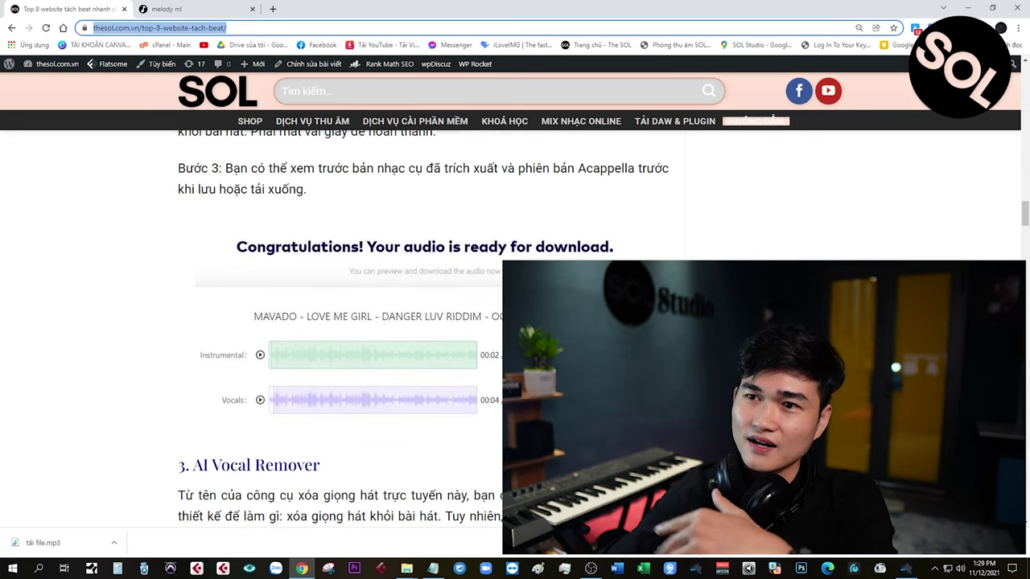
scroll(422, 322, "up", 5)
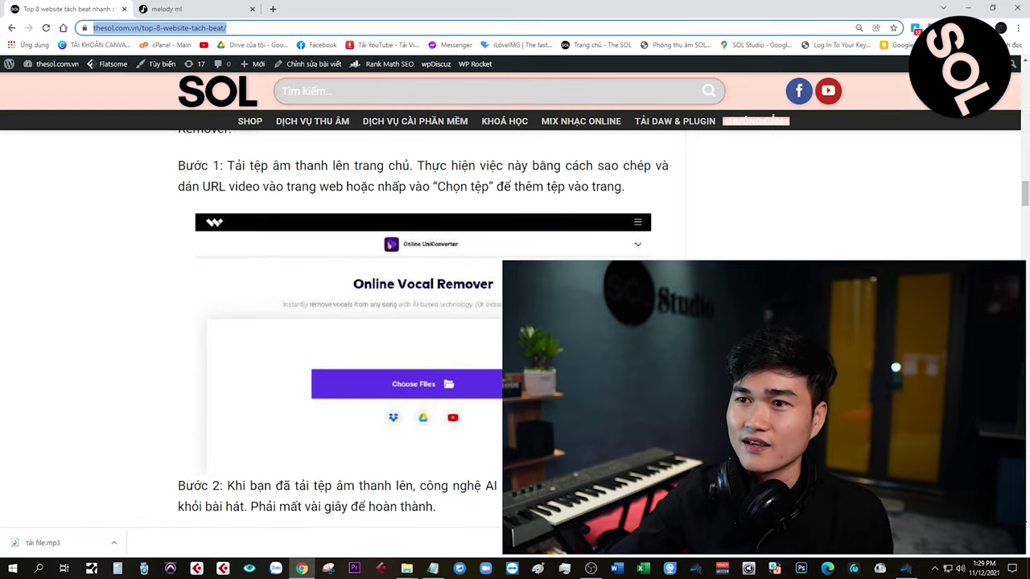
scroll(423, 322, "down", 5)
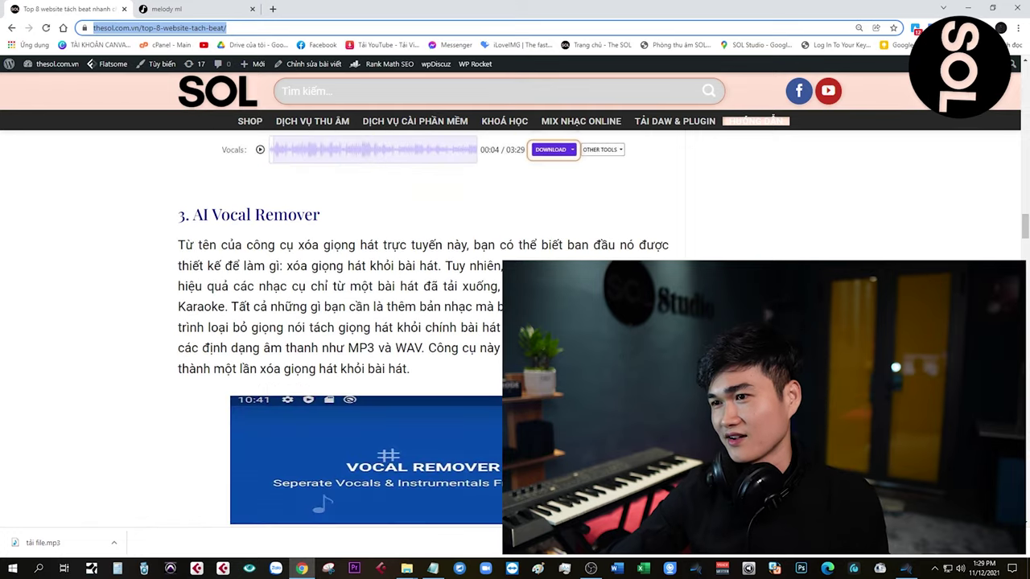
scroll(422, 322, "down", 2)
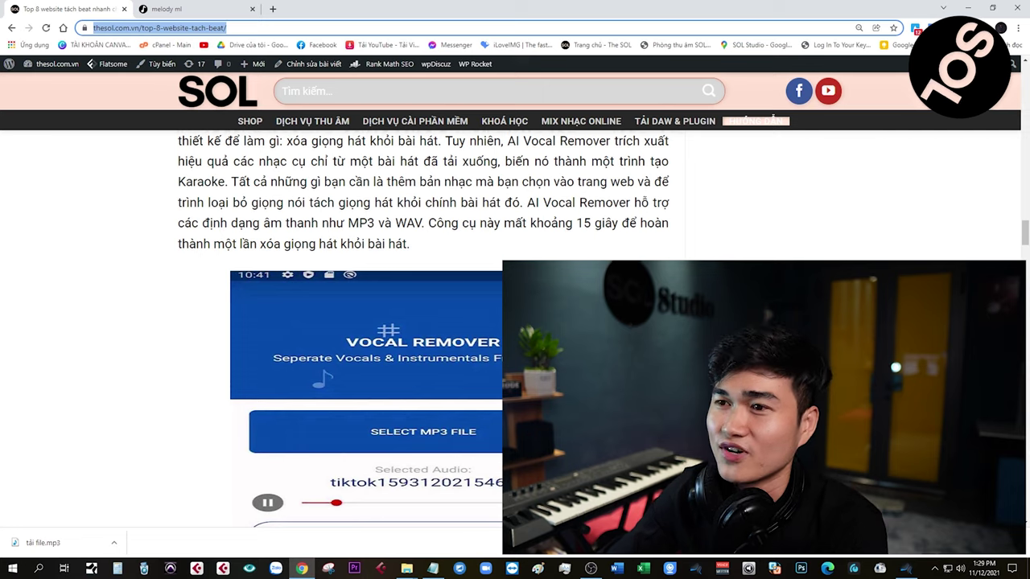